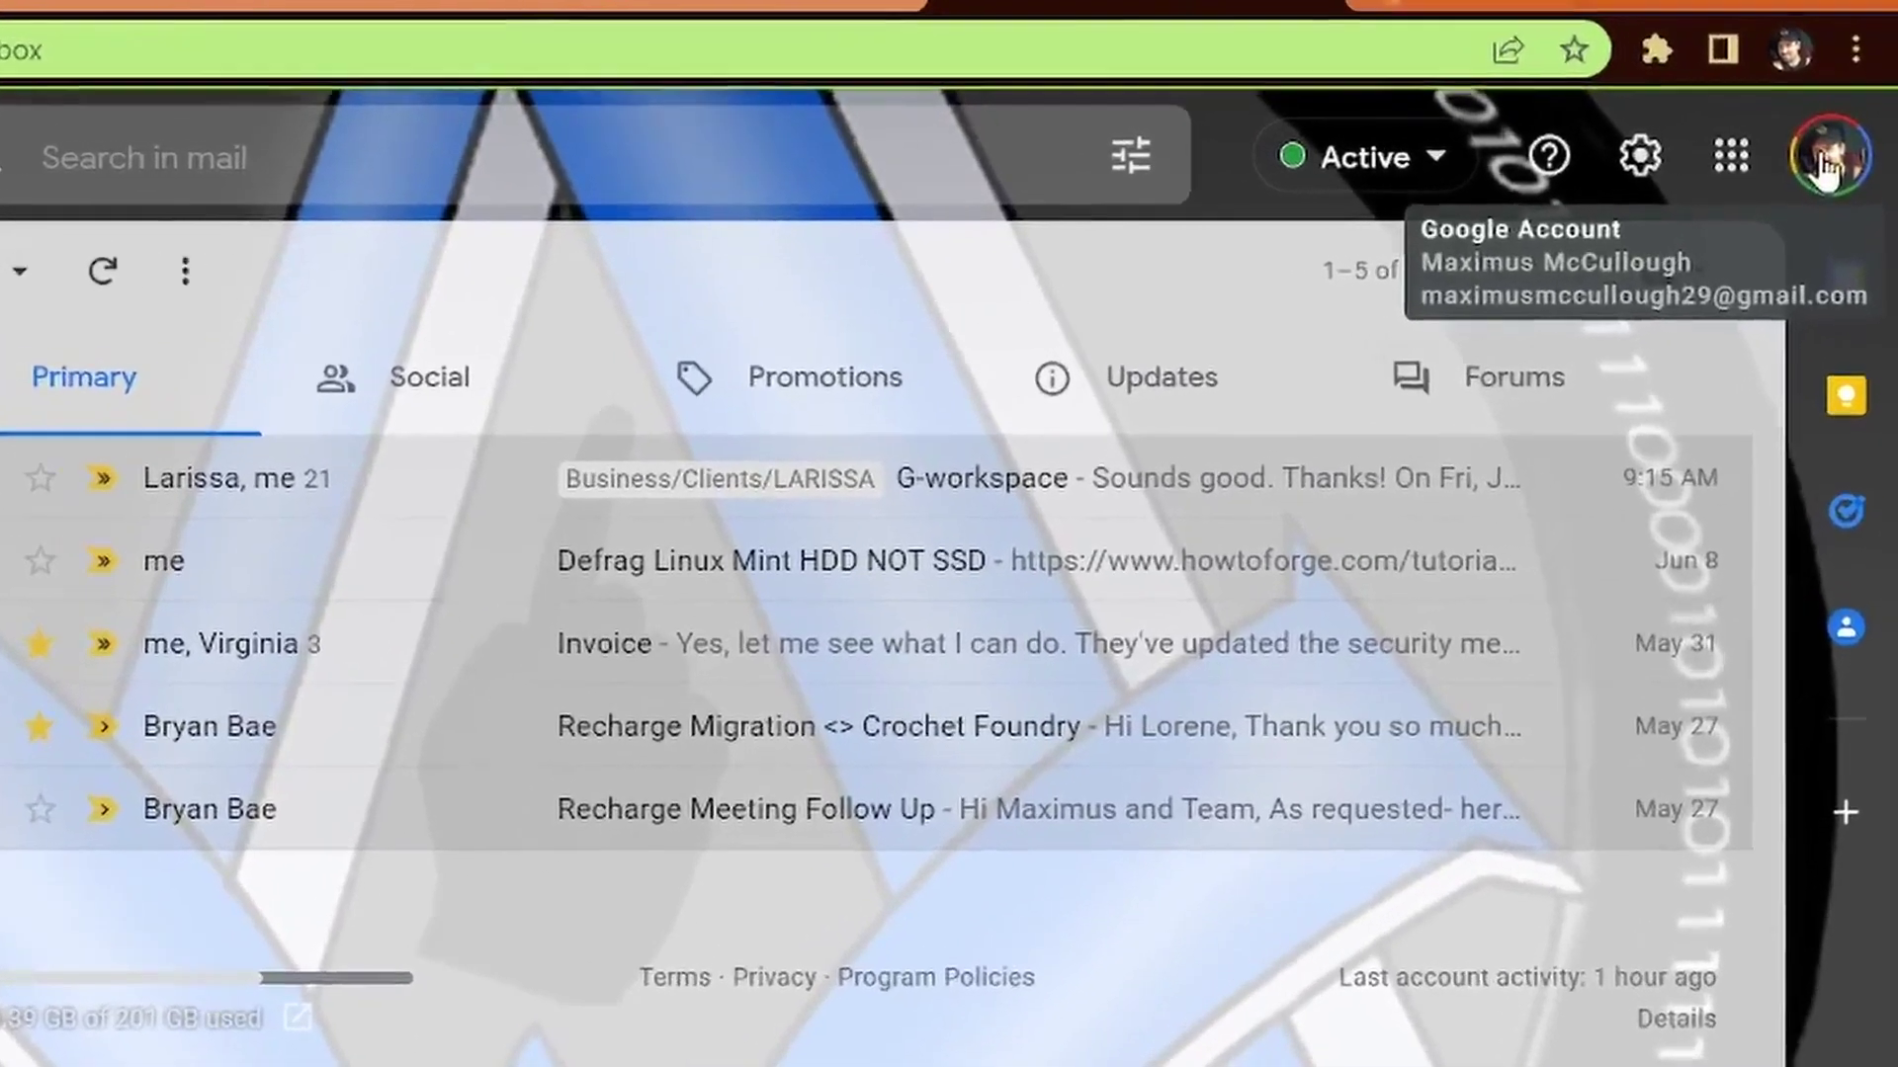
Check the Google account details, then browse the Promotions, Updates and Forums inbox categories
left_click(1826, 170)
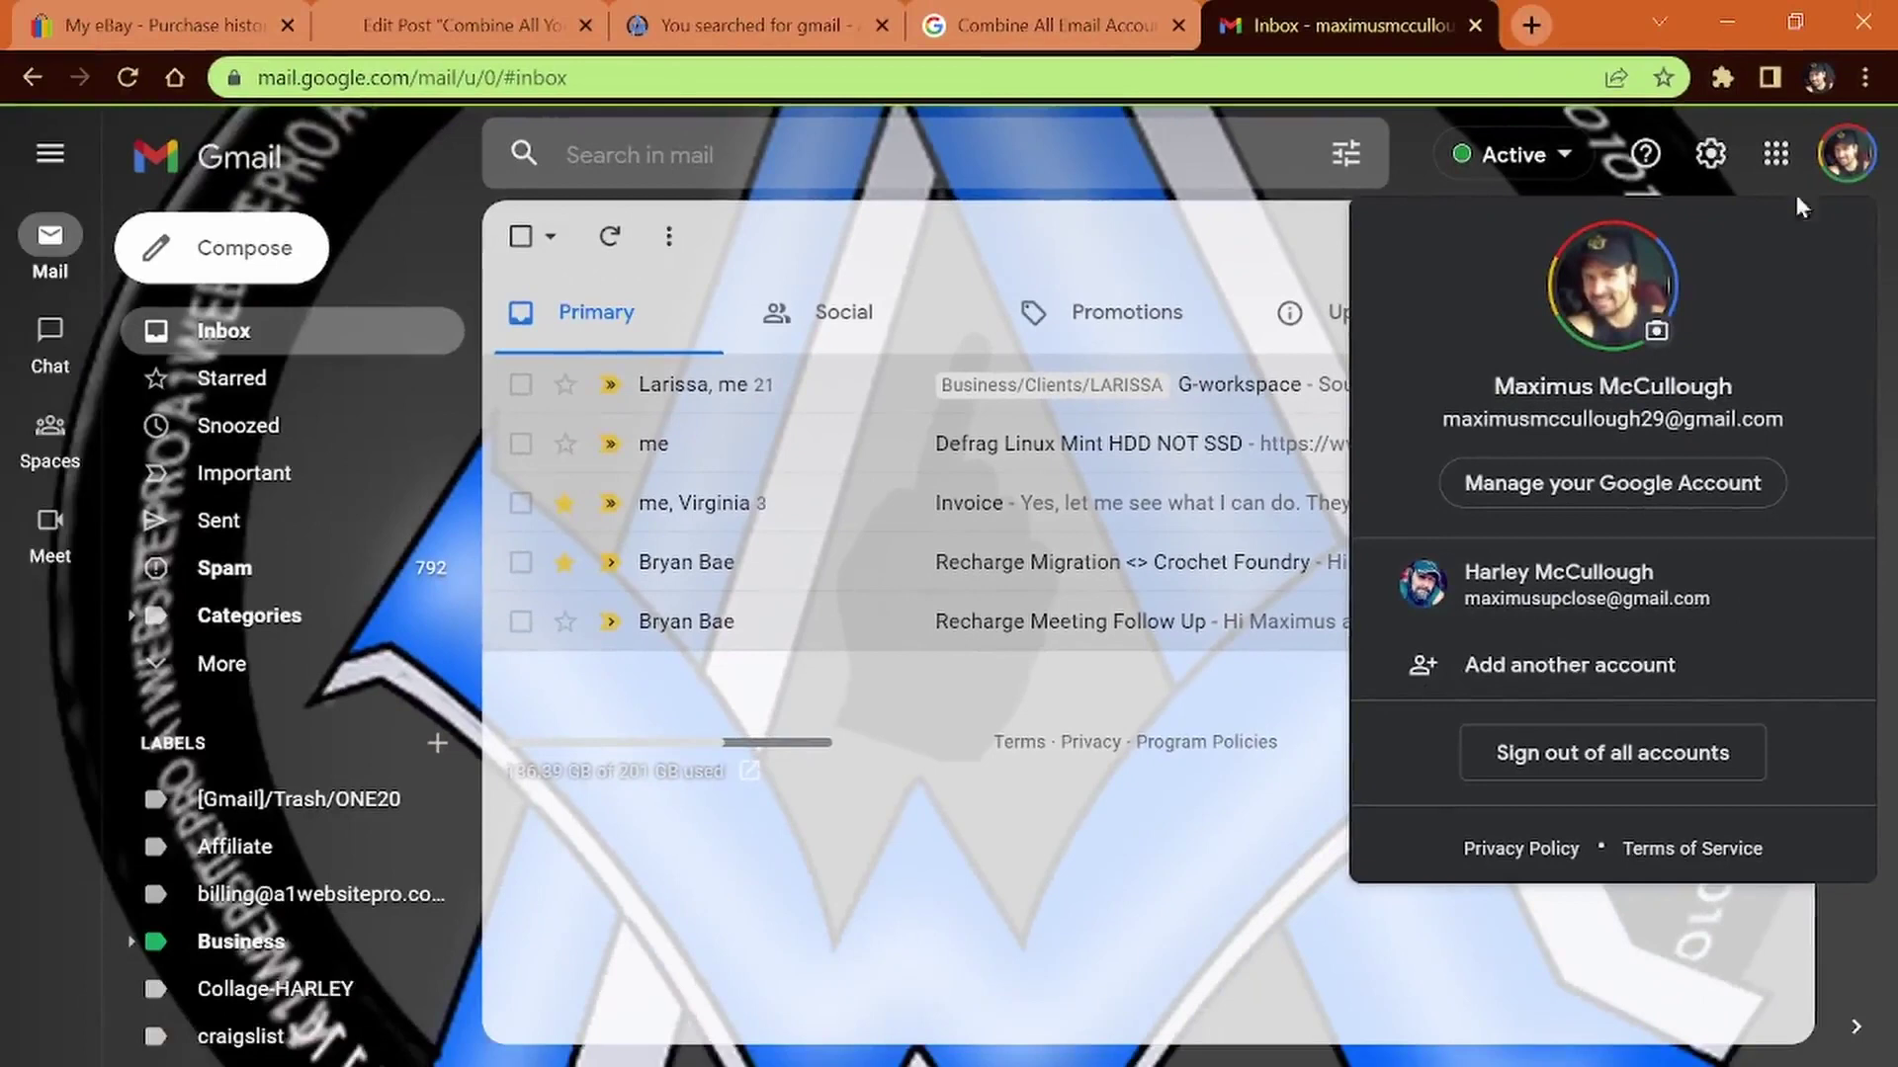
left_click(1482, 267)
left_click(1206, 326)
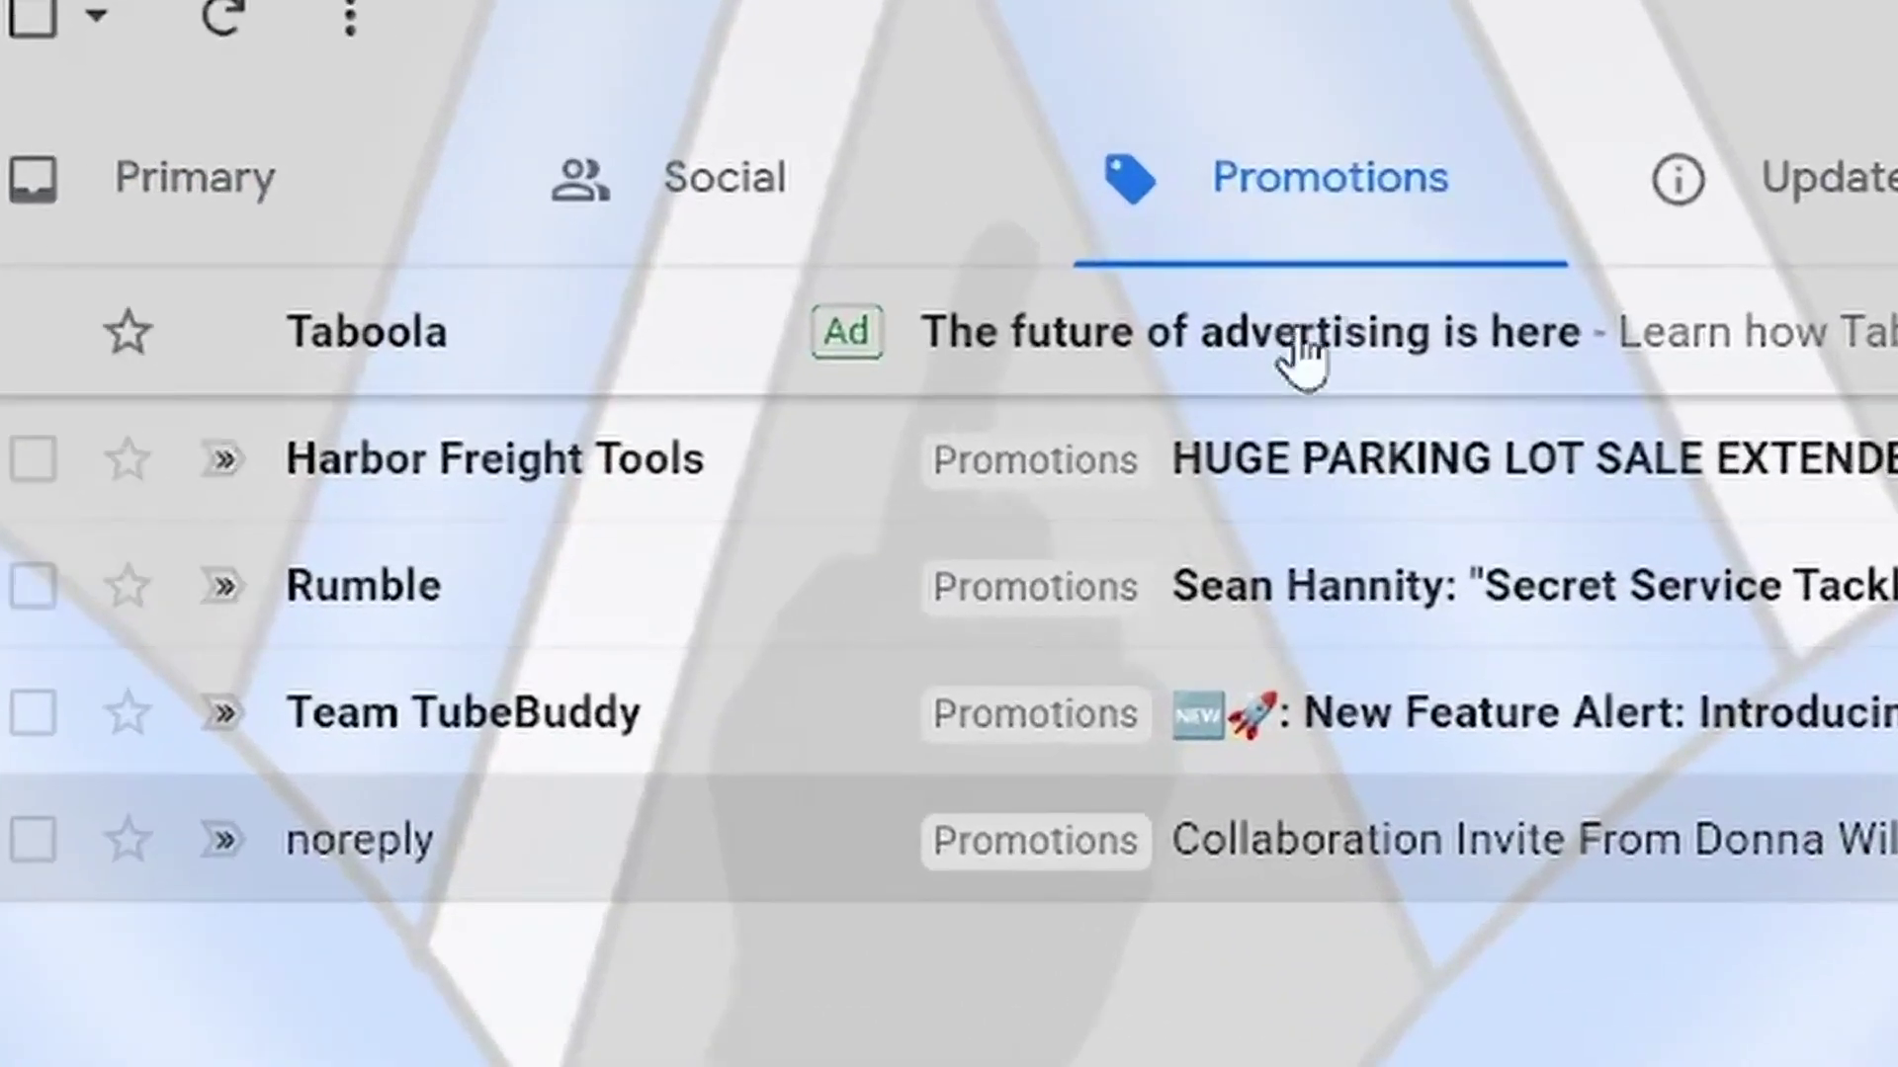
left_click(1744, 198)
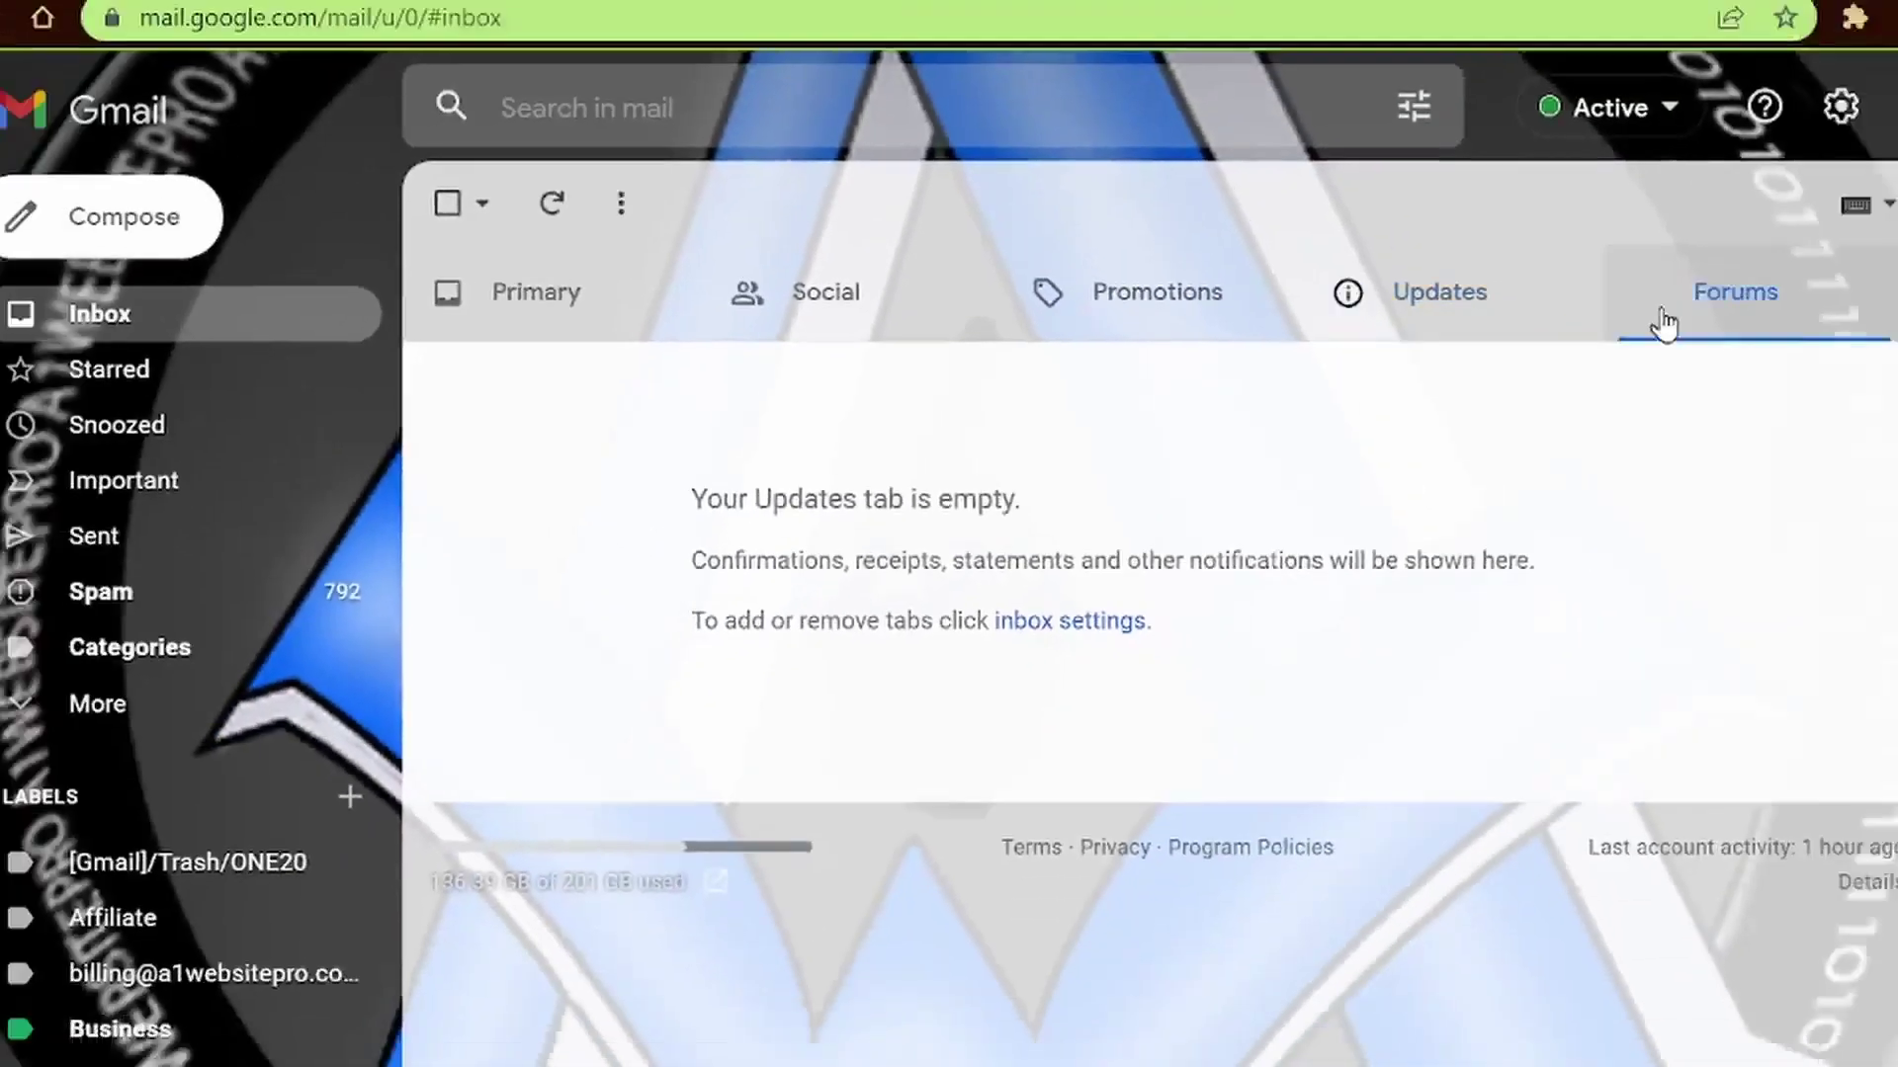
left_click(1660, 324)
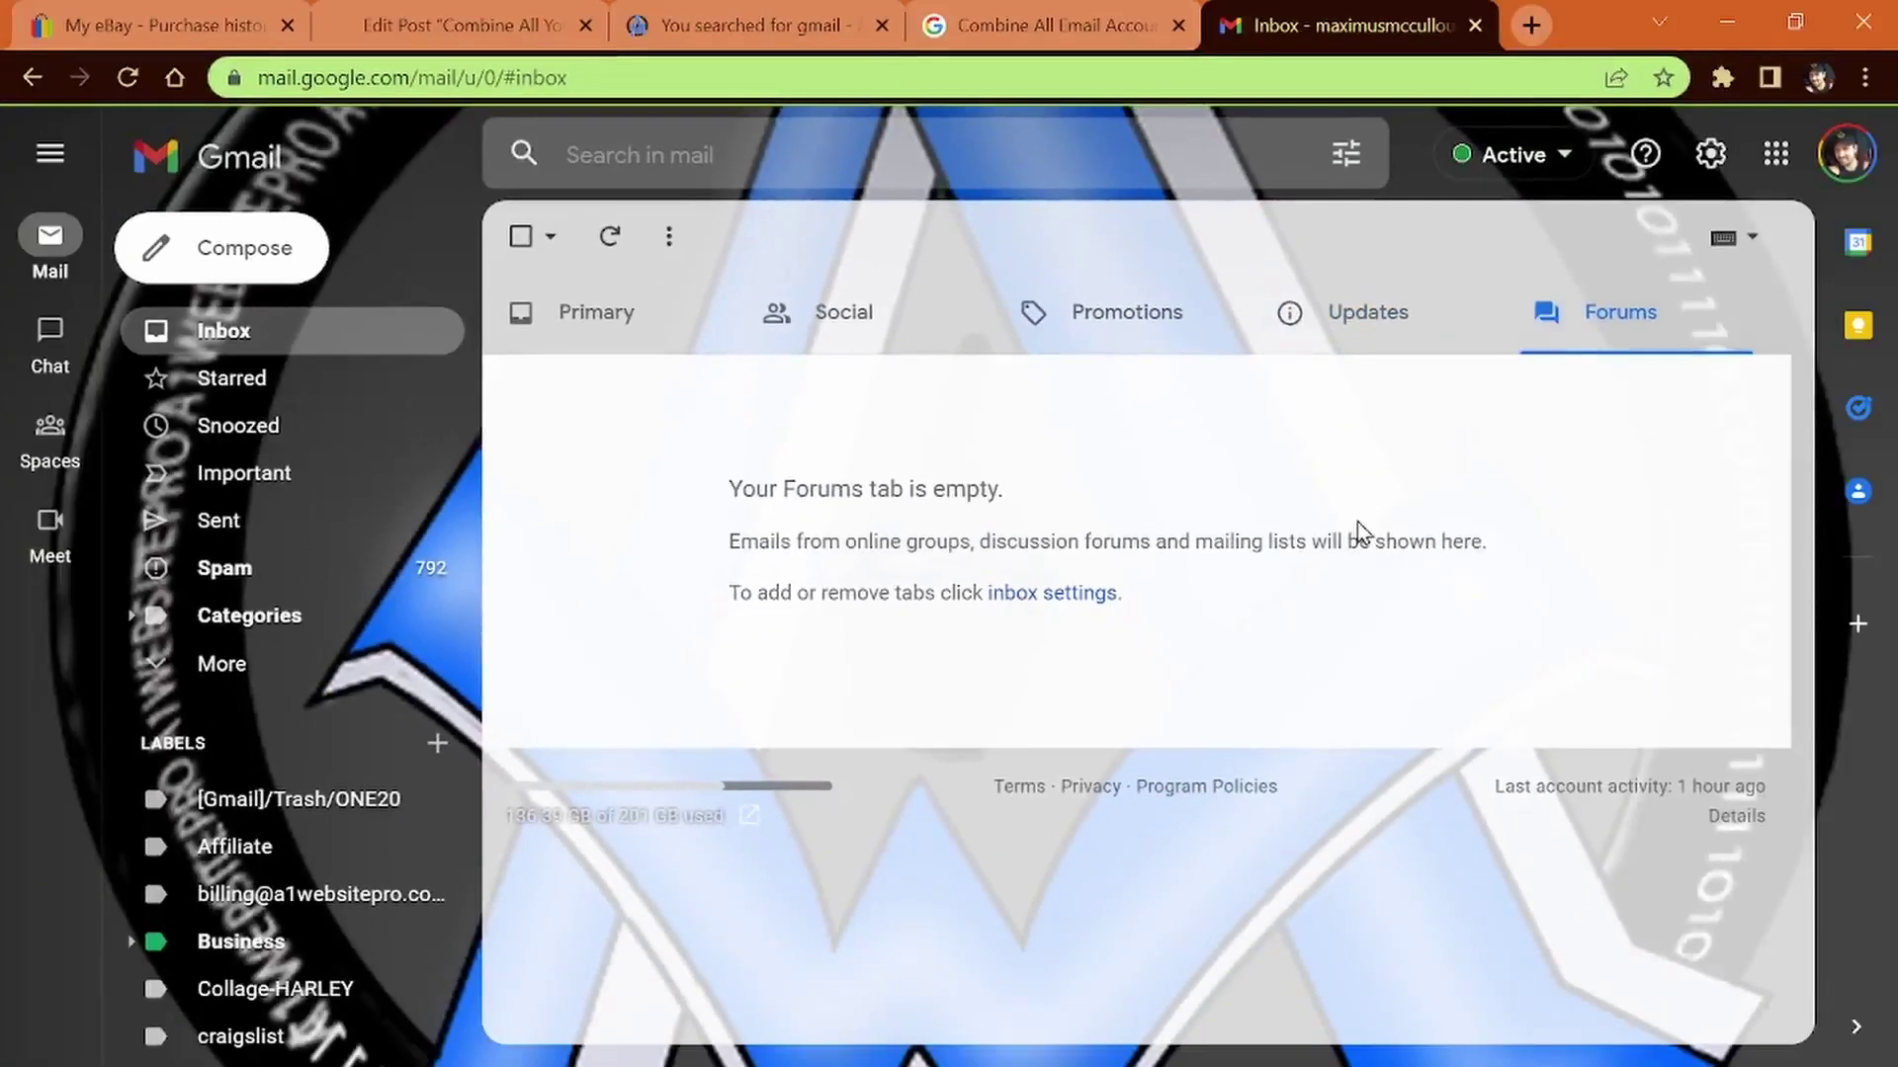
left_click(1725, 21)
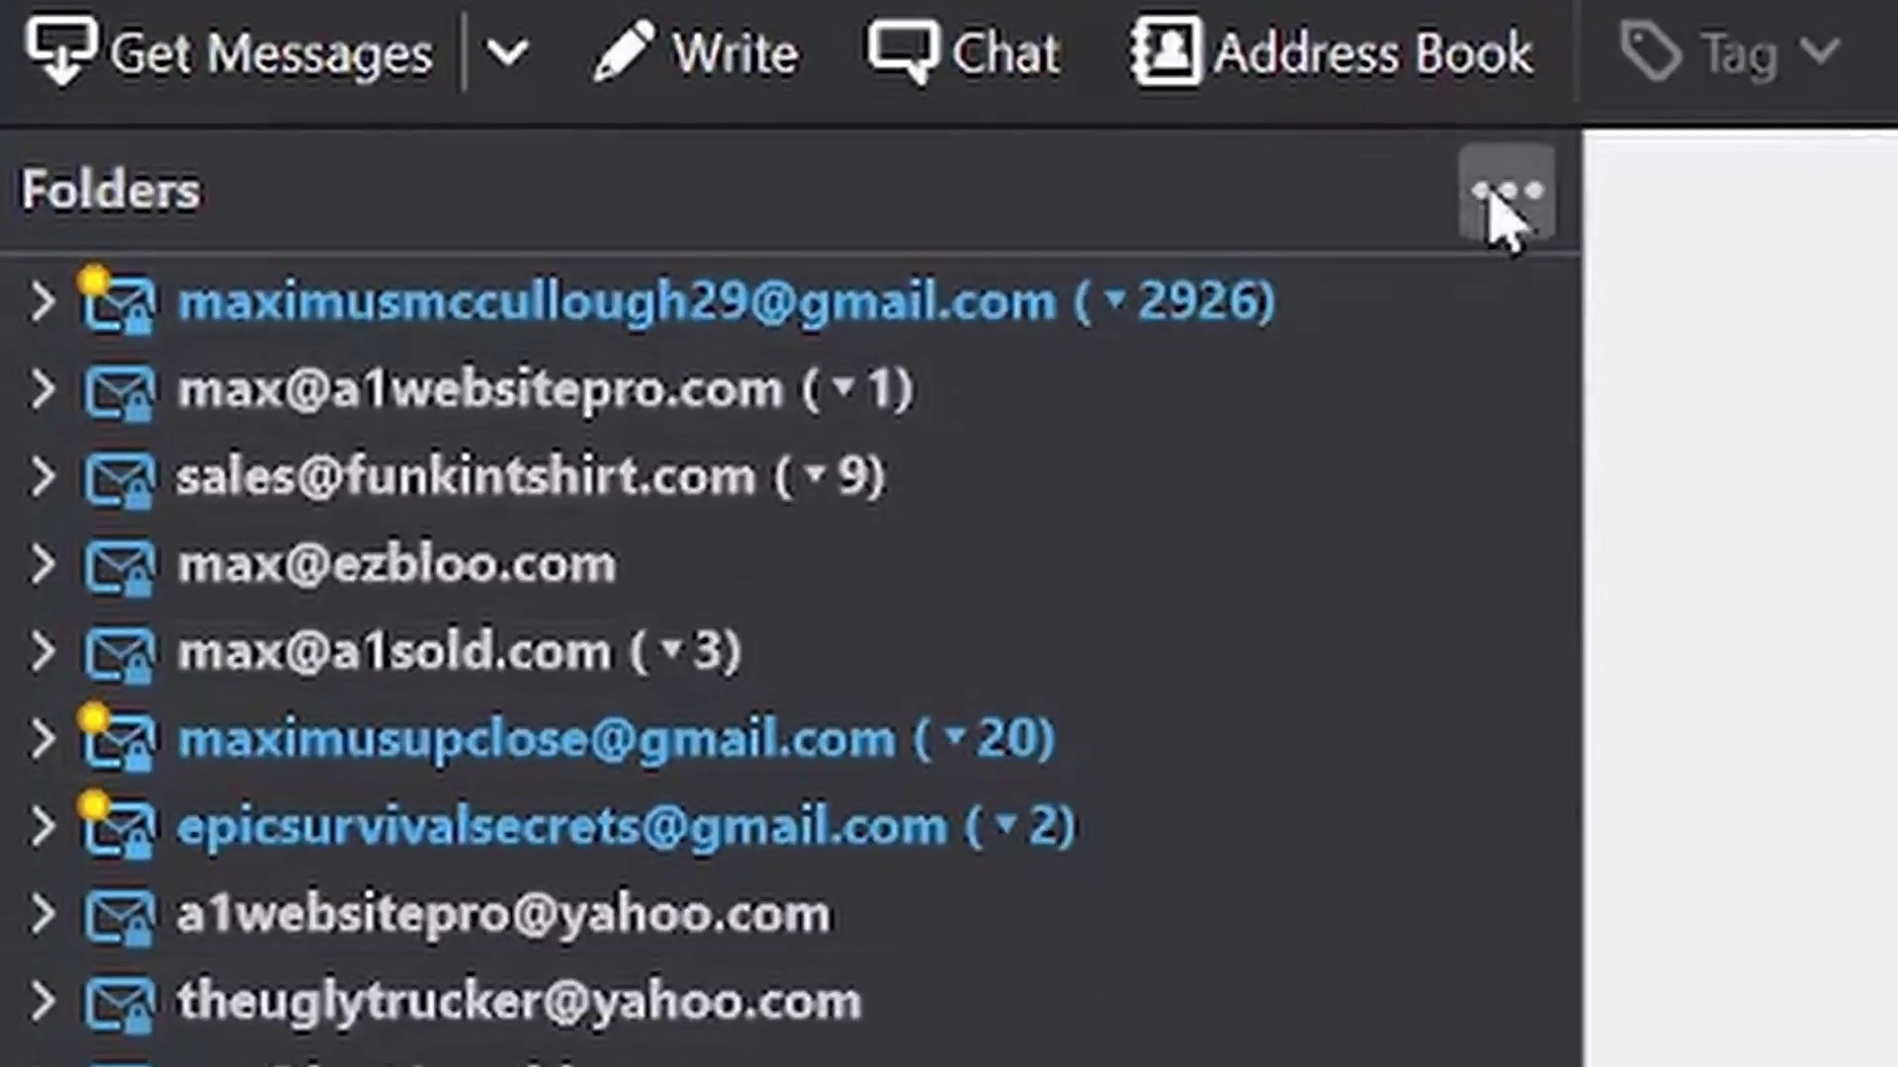
Switch the folder pane view to Unread Folders only
left_click(1446, 192)
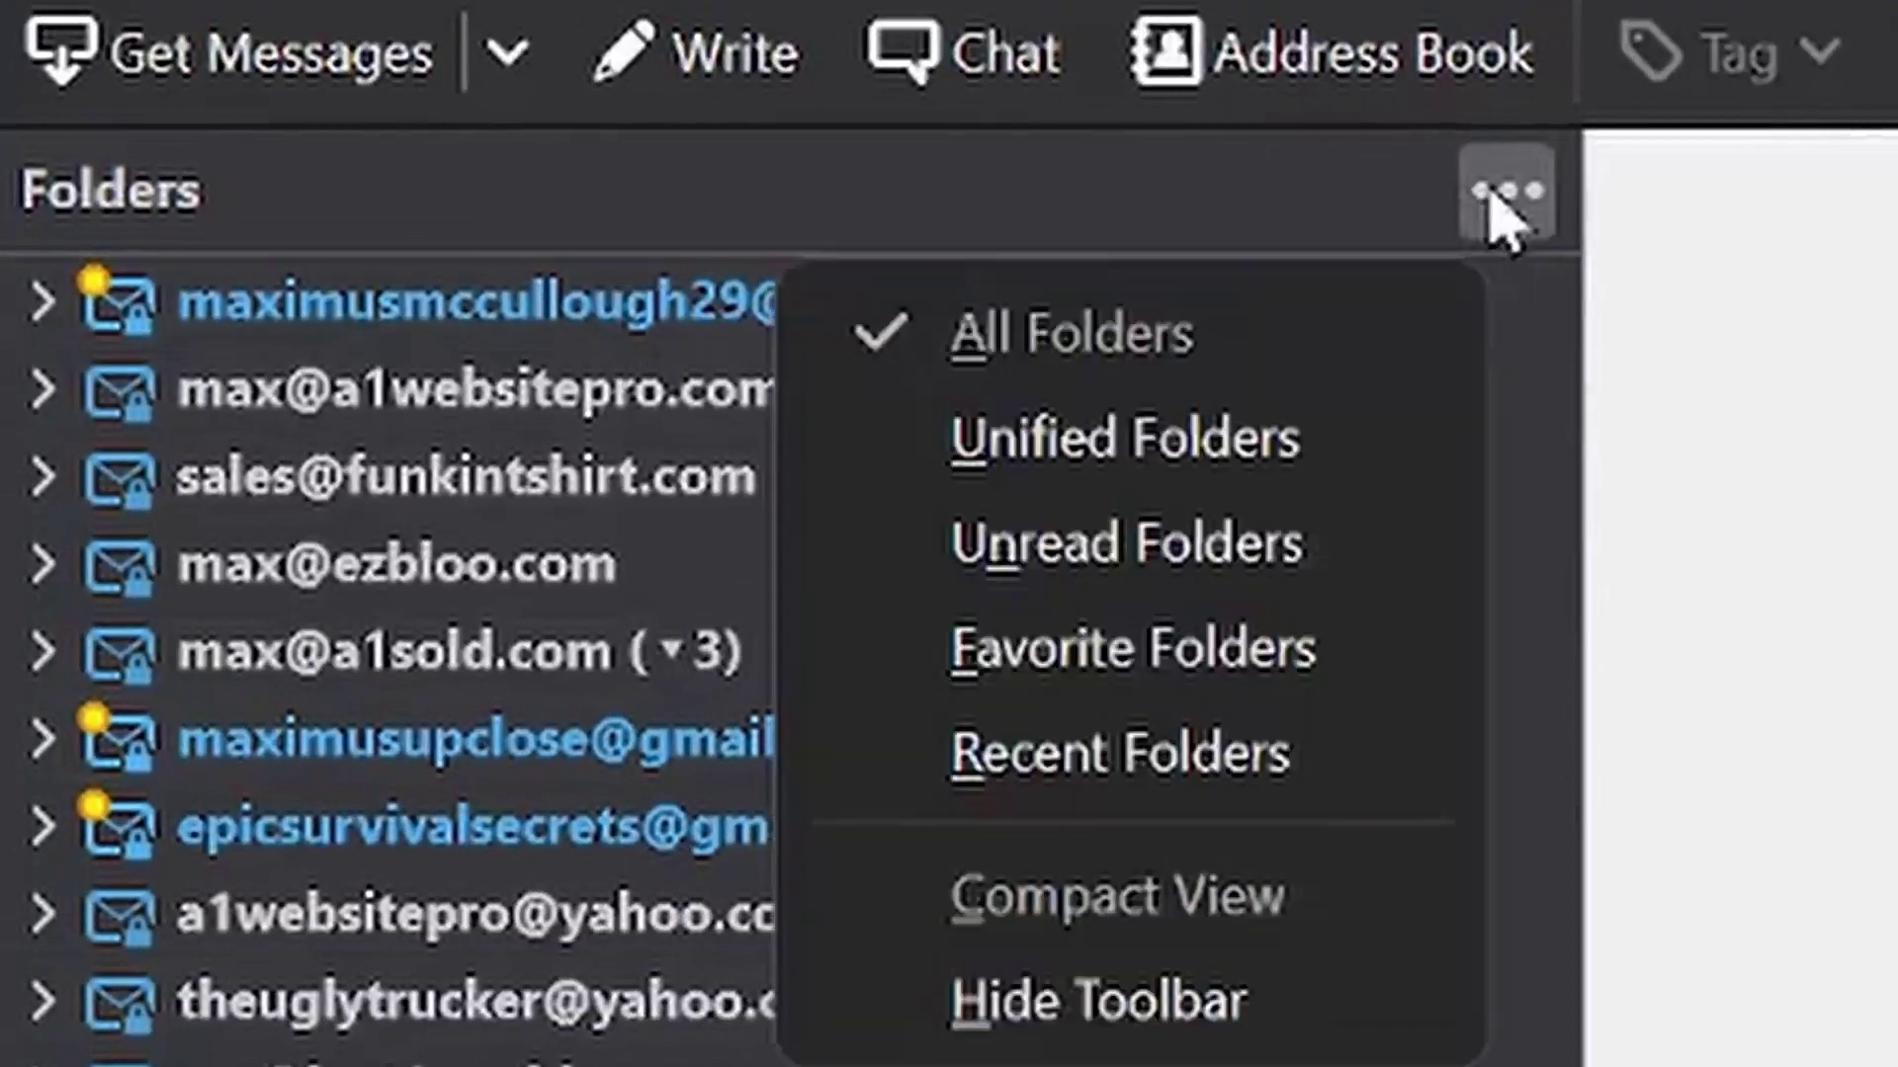
left_click(1204, 588)
left_click(1191, 356)
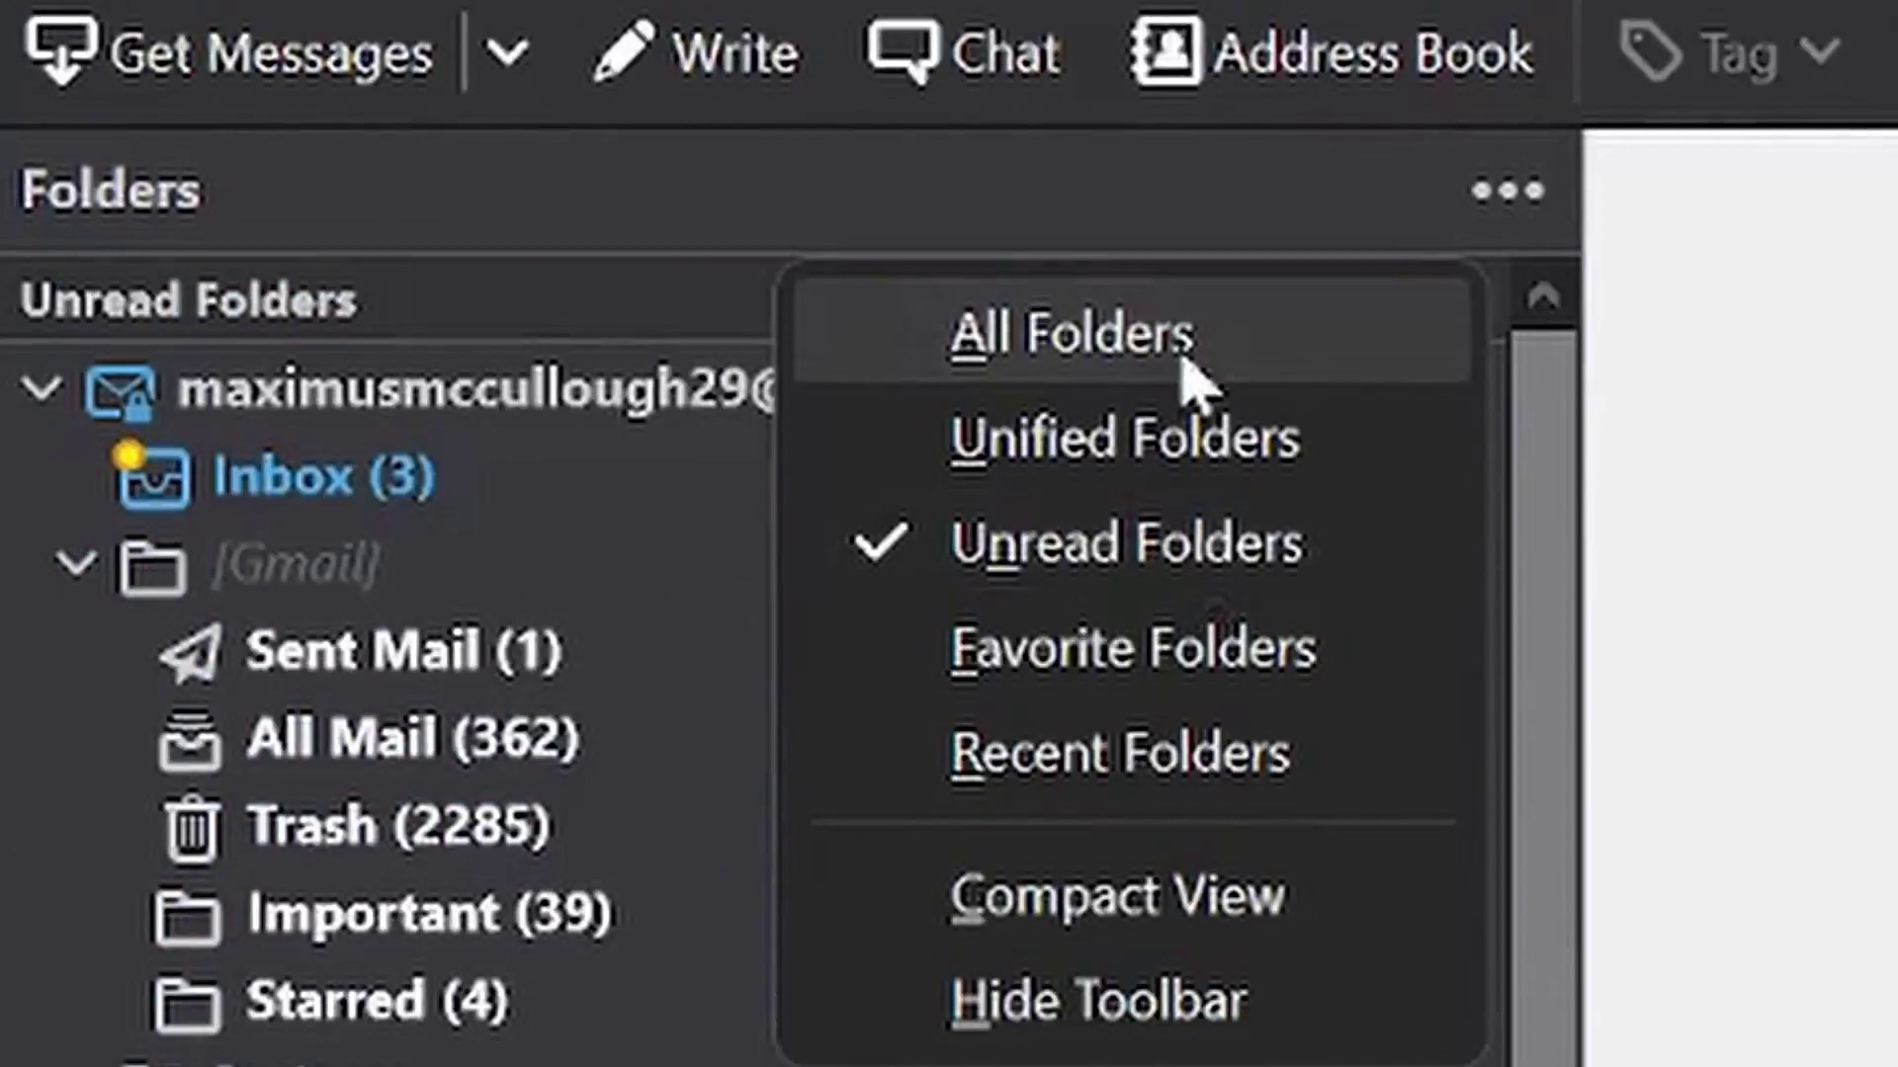
left_click(1509, 193)
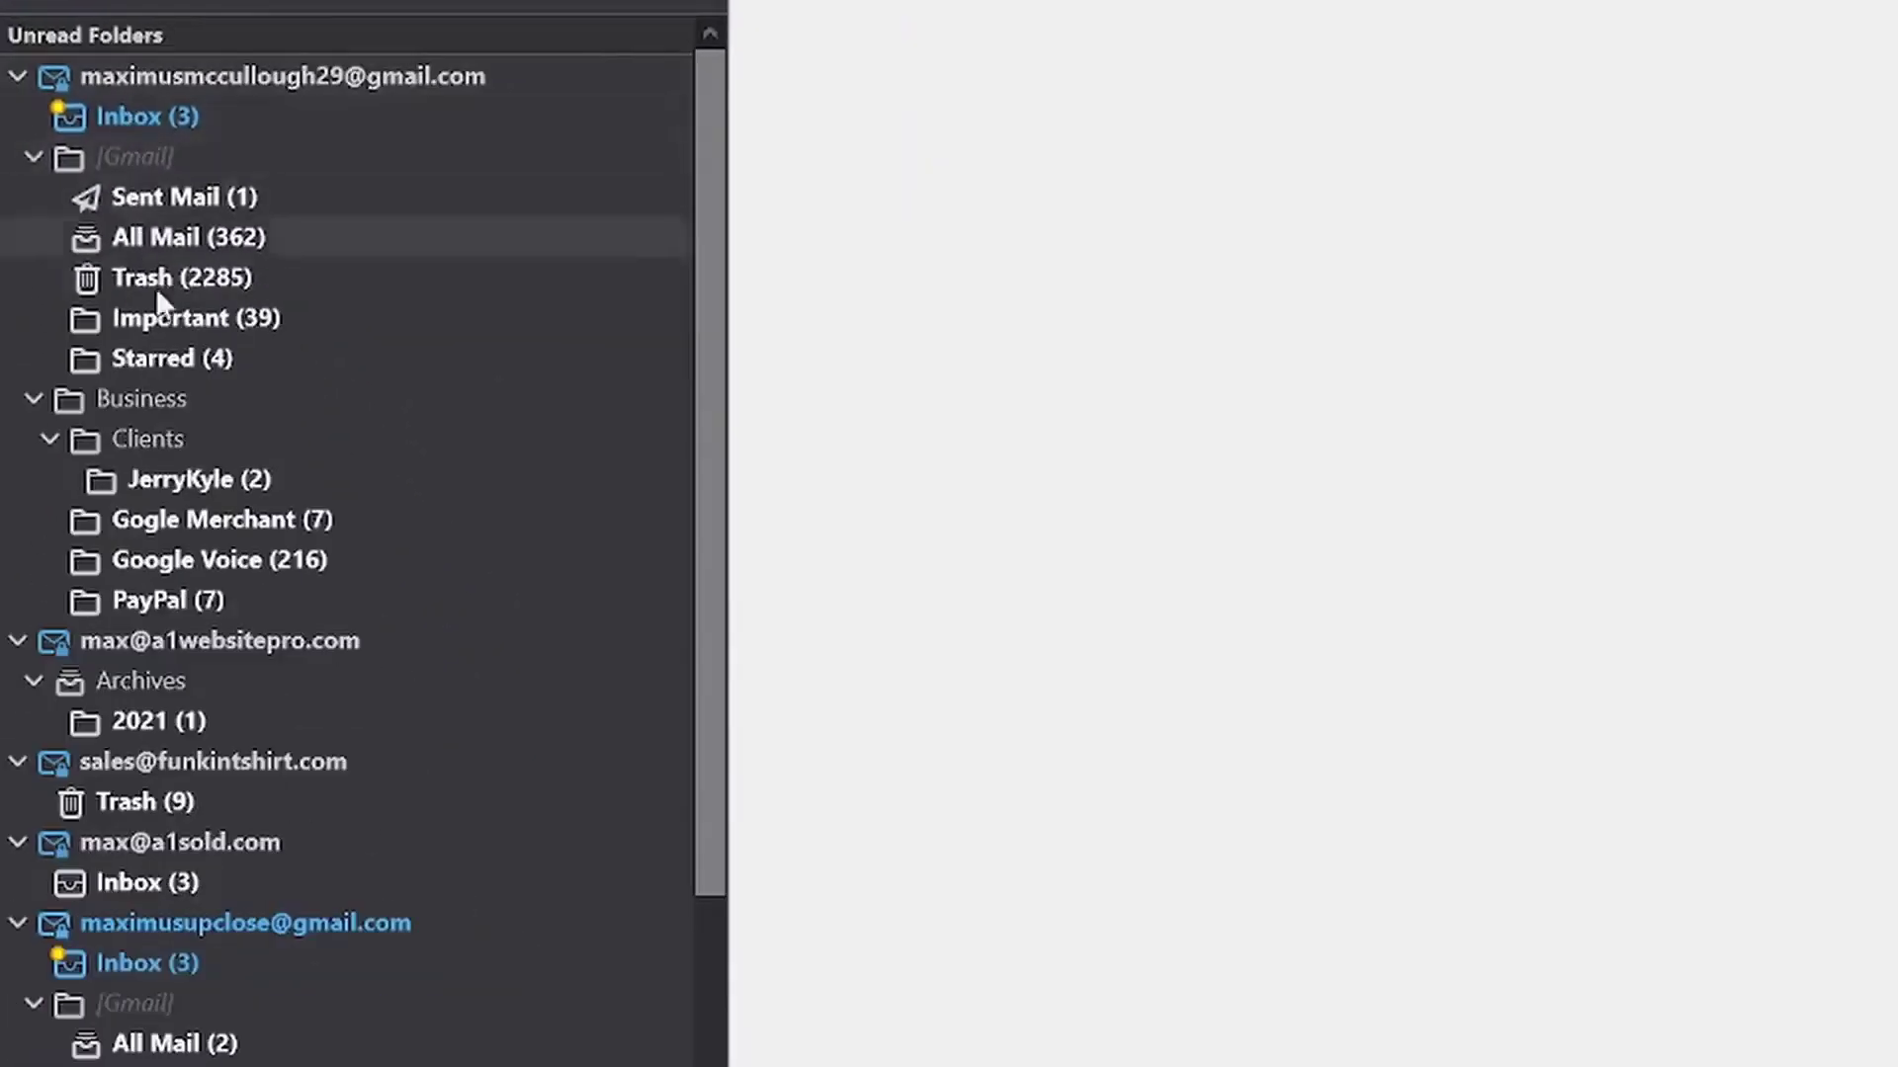
Collapse the three Gmail, a1websitepro.com, funkintshirt.com, a1sold.com and tymewarp.com accounts
left_click(14, 77)
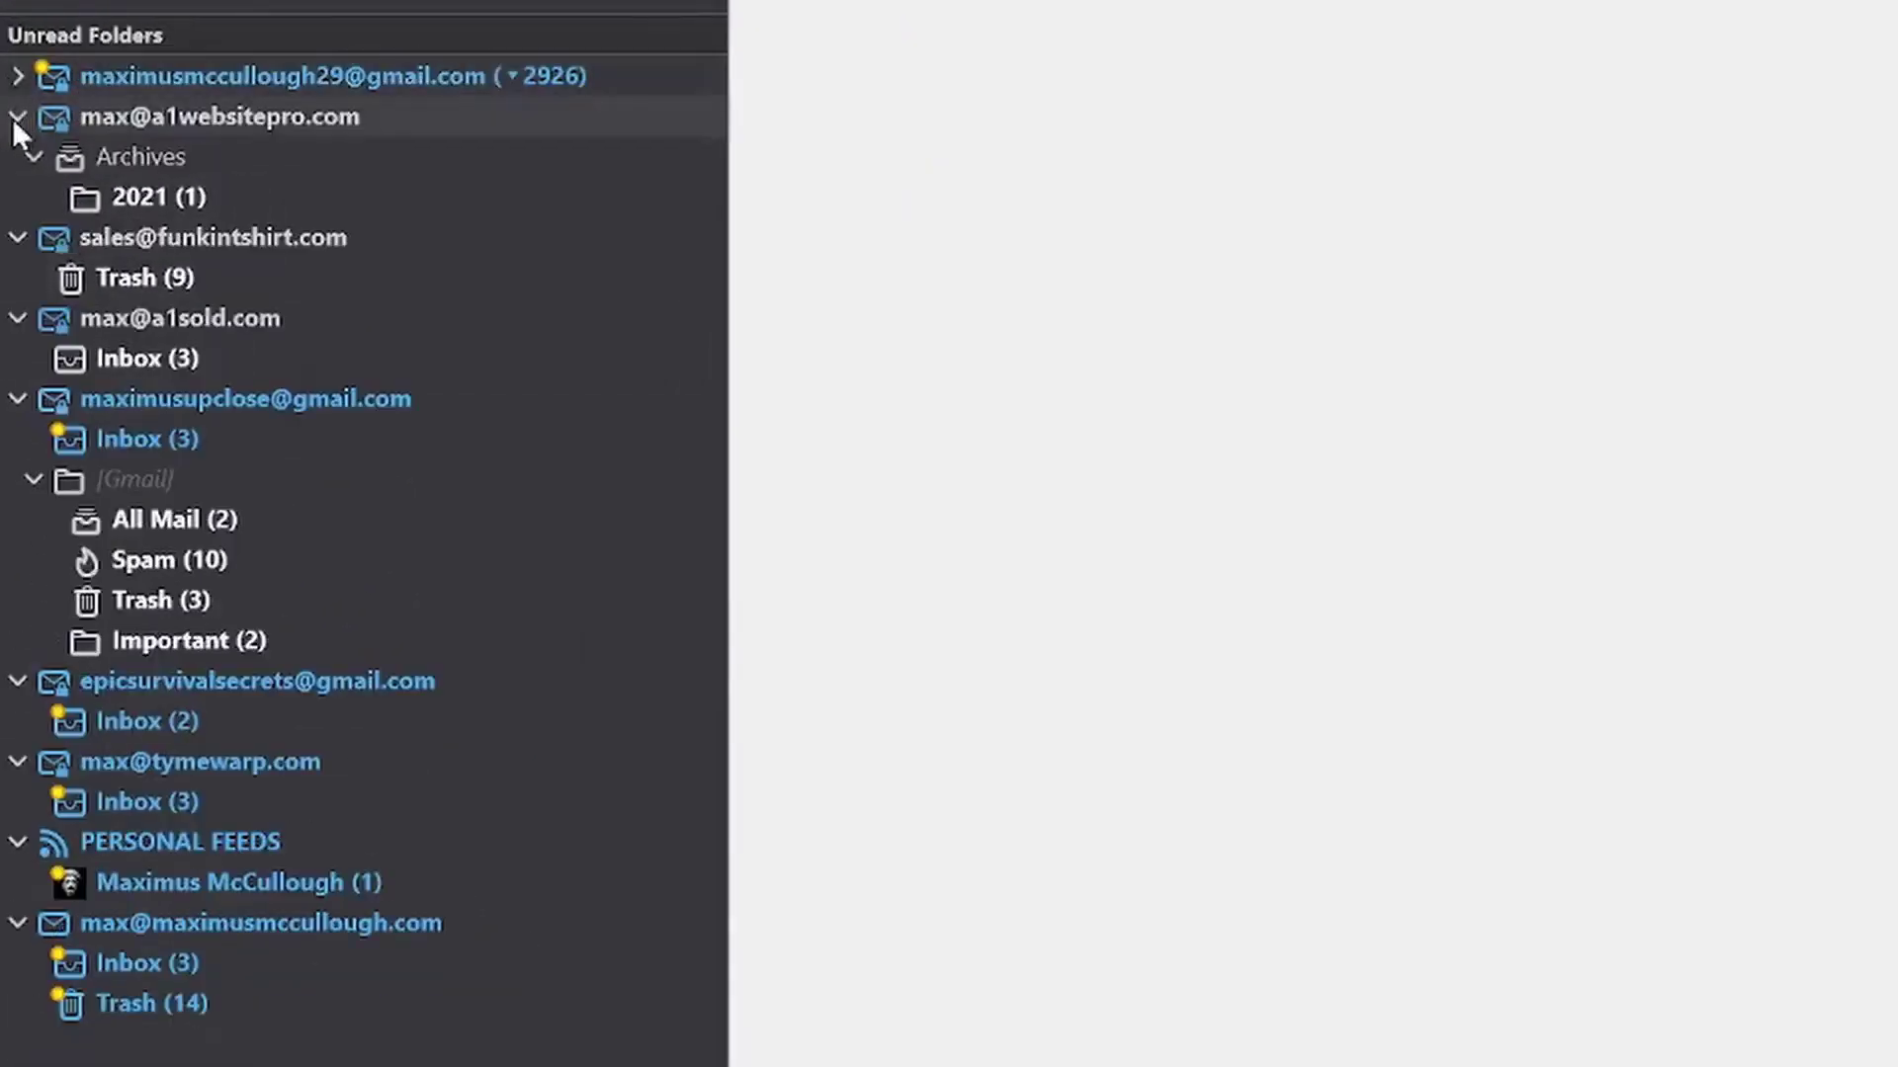
left_click(12, 117)
left_click(16, 155)
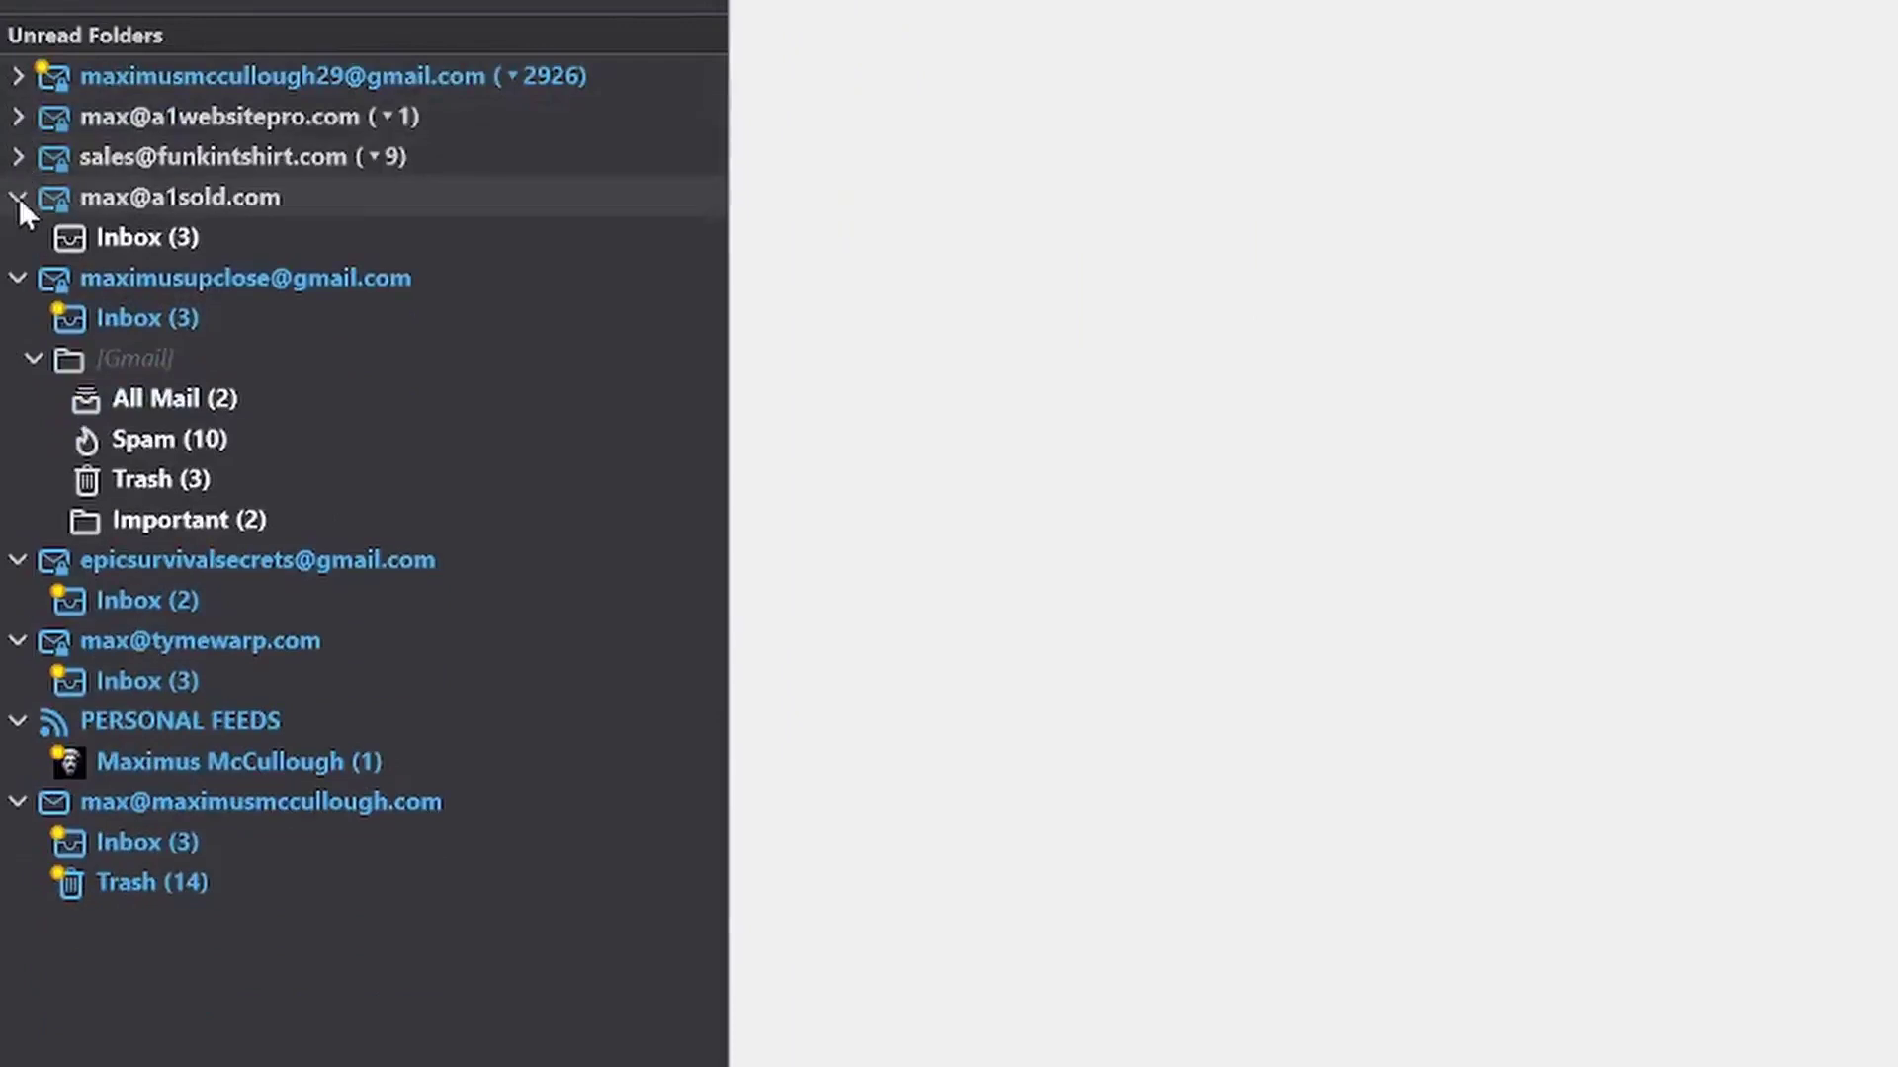
left_click(19, 196)
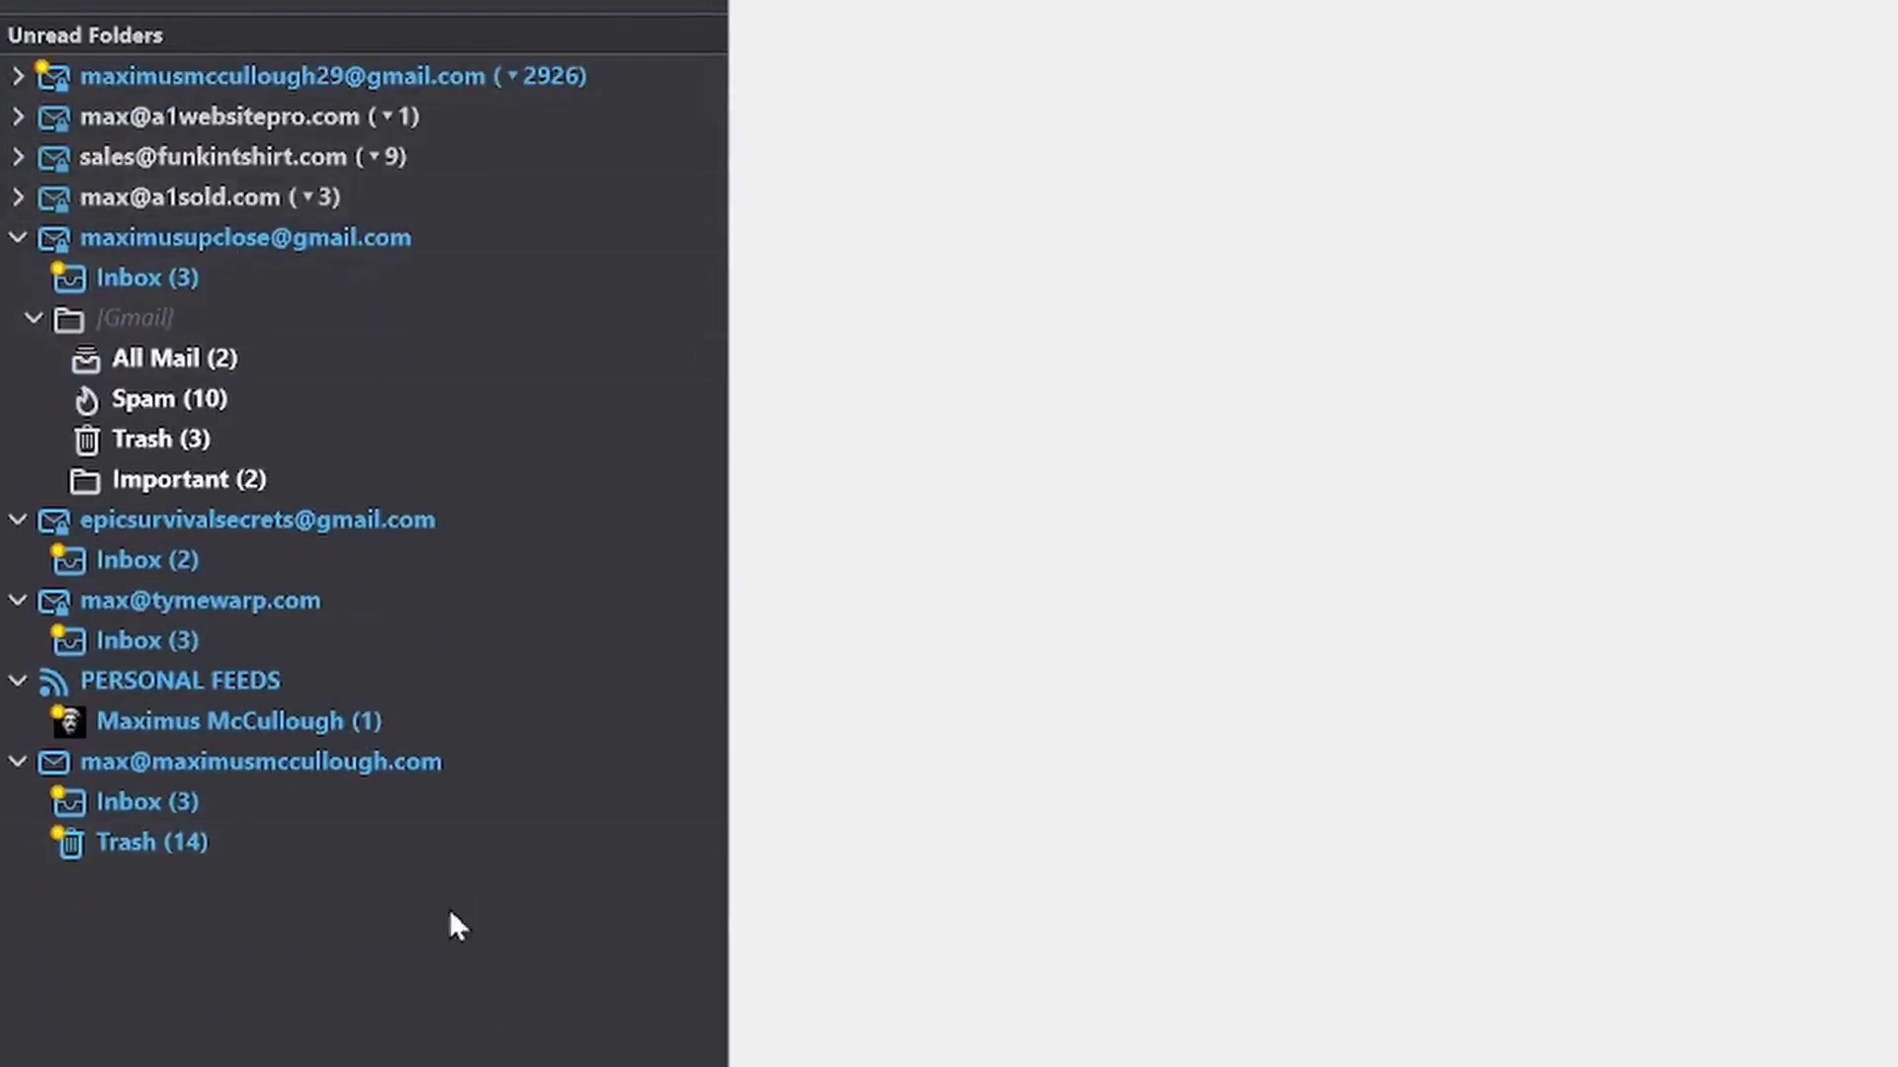
left_click(15, 238)
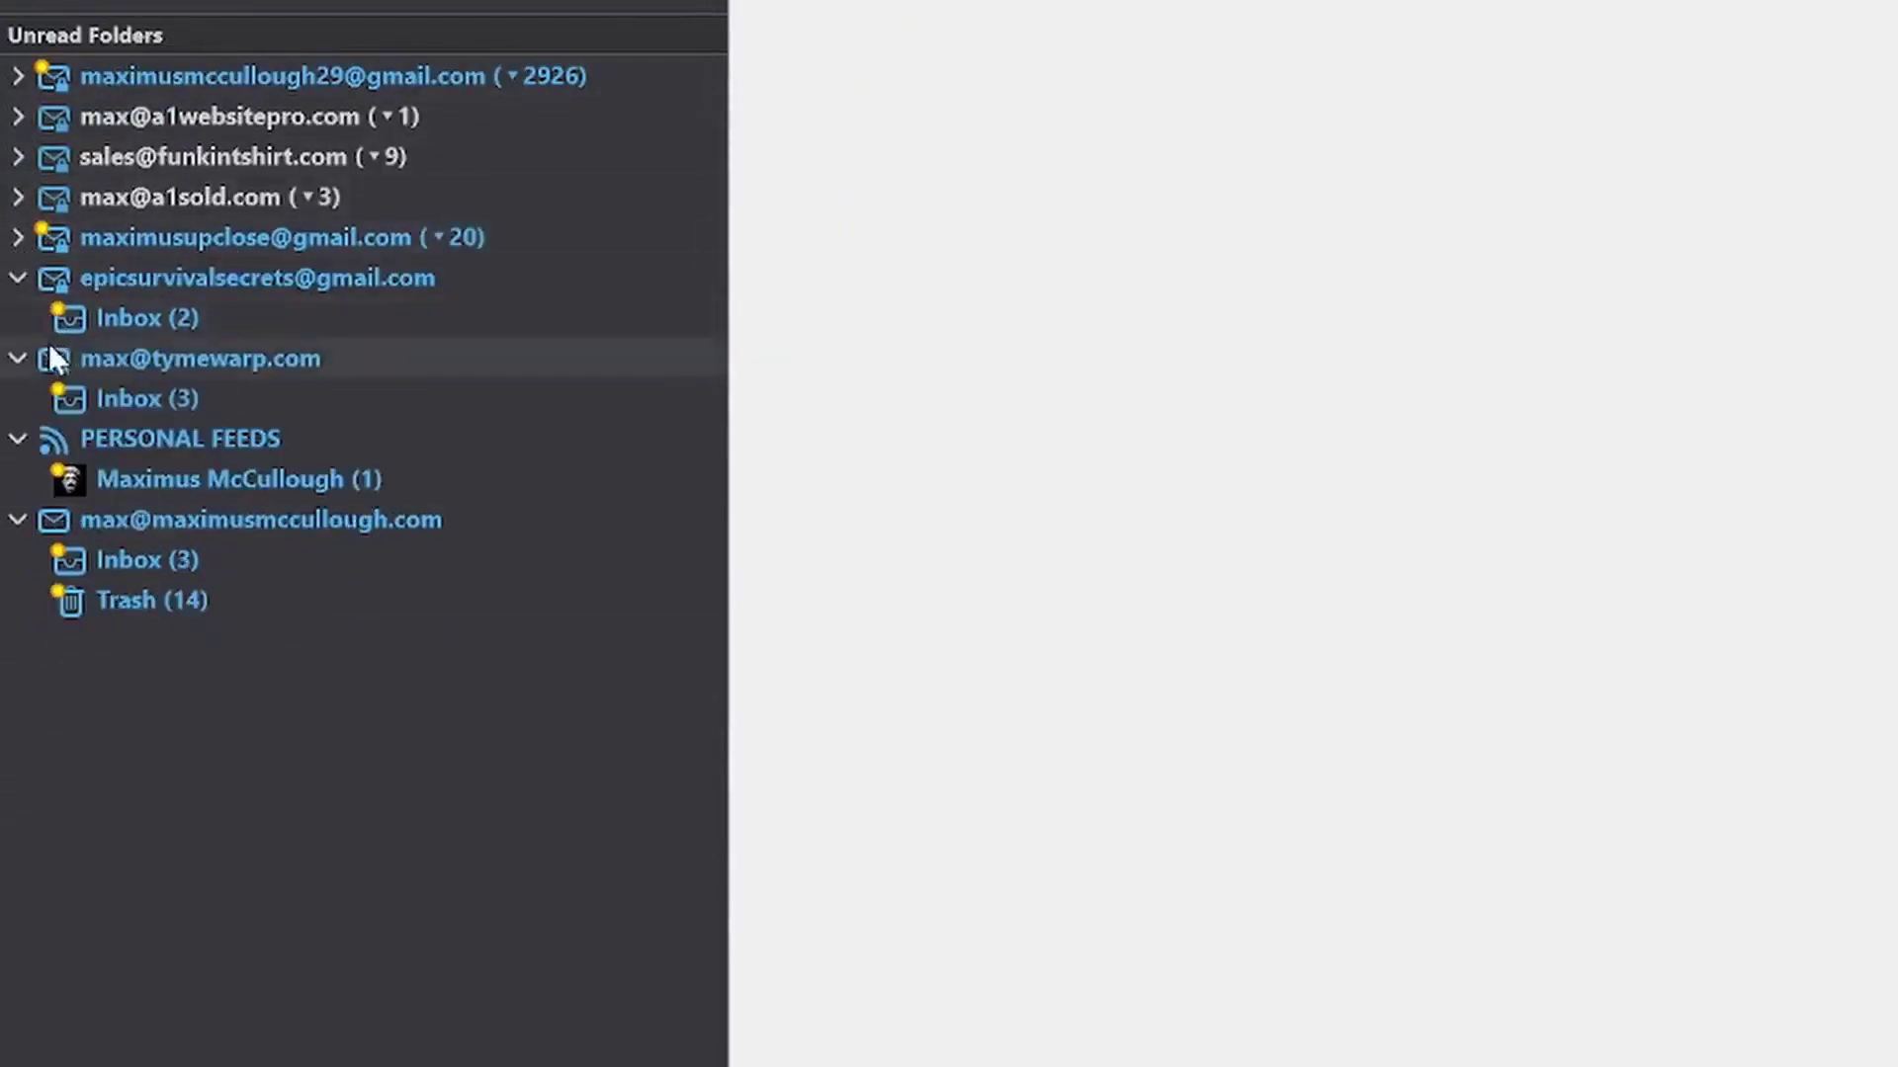
left_click(13, 279)
left_click(14, 317)
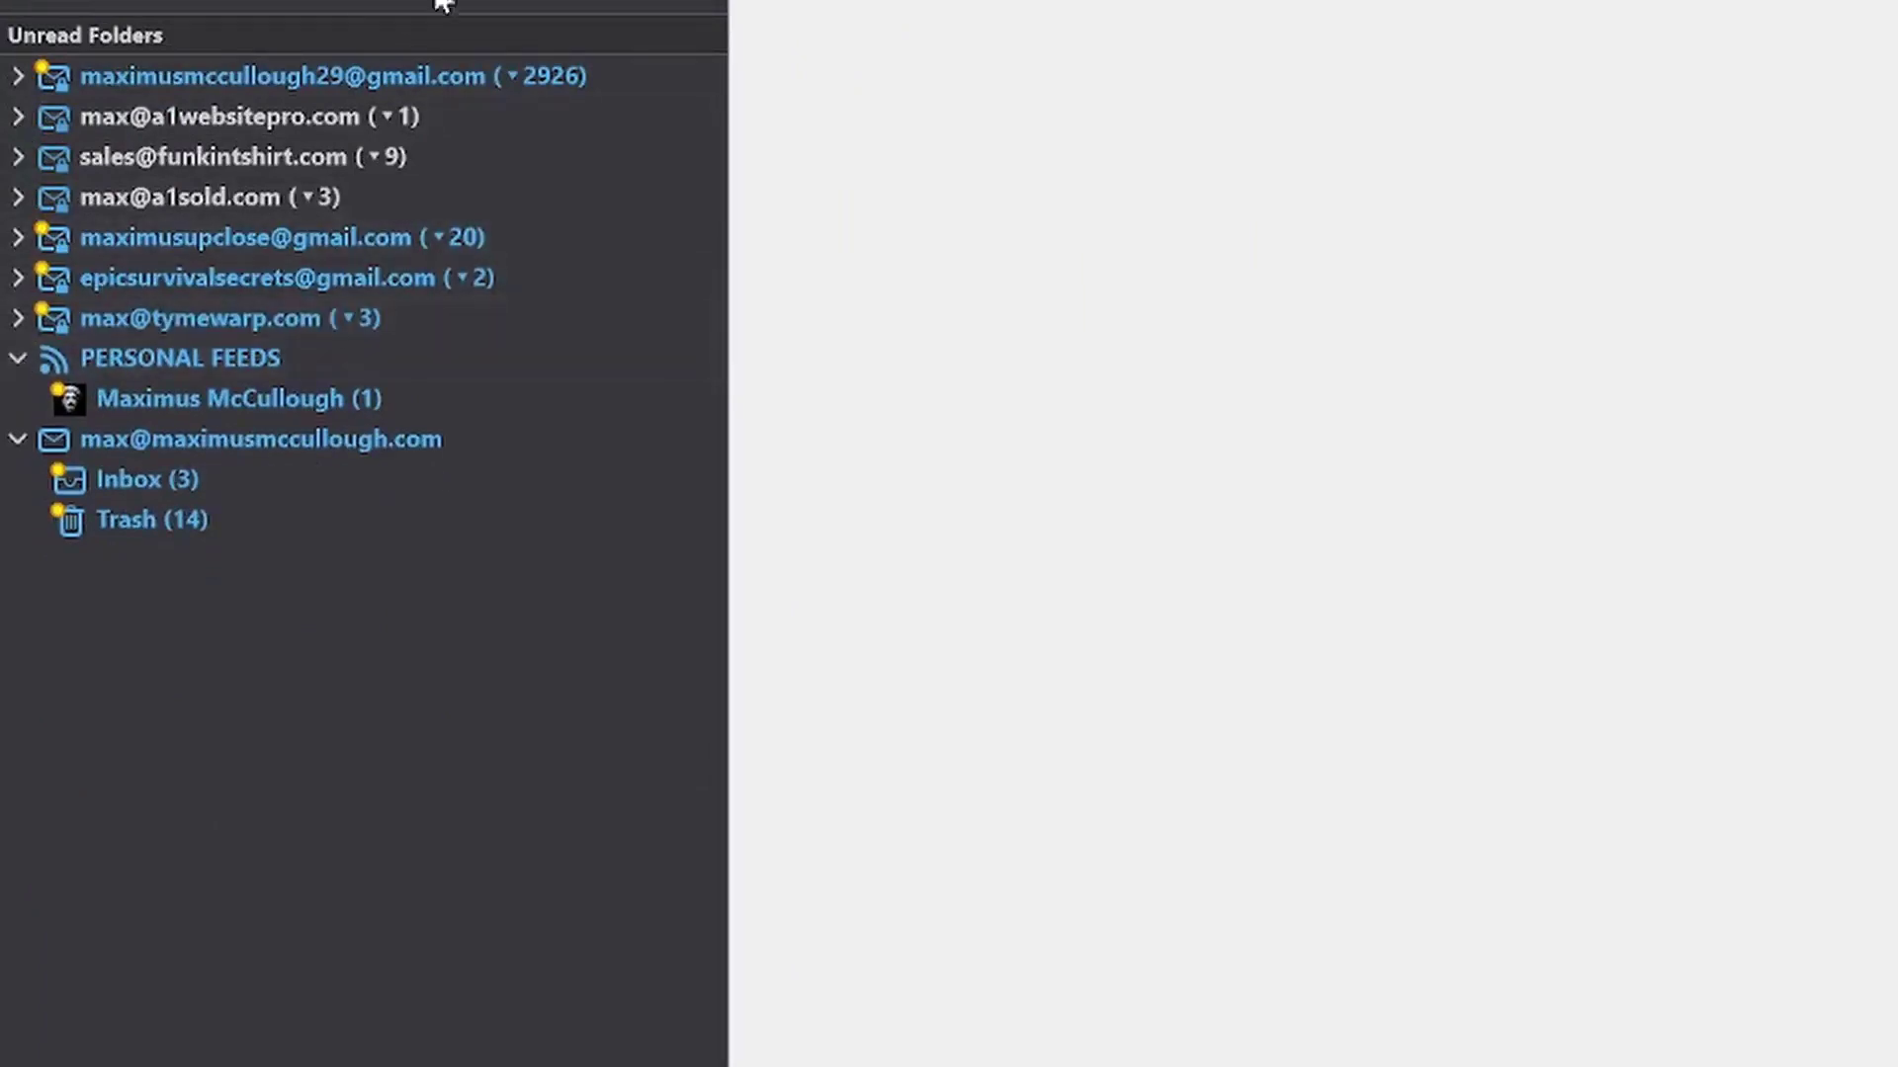
Look over the Tasks list, then the Calendar view
left_click(454, 48)
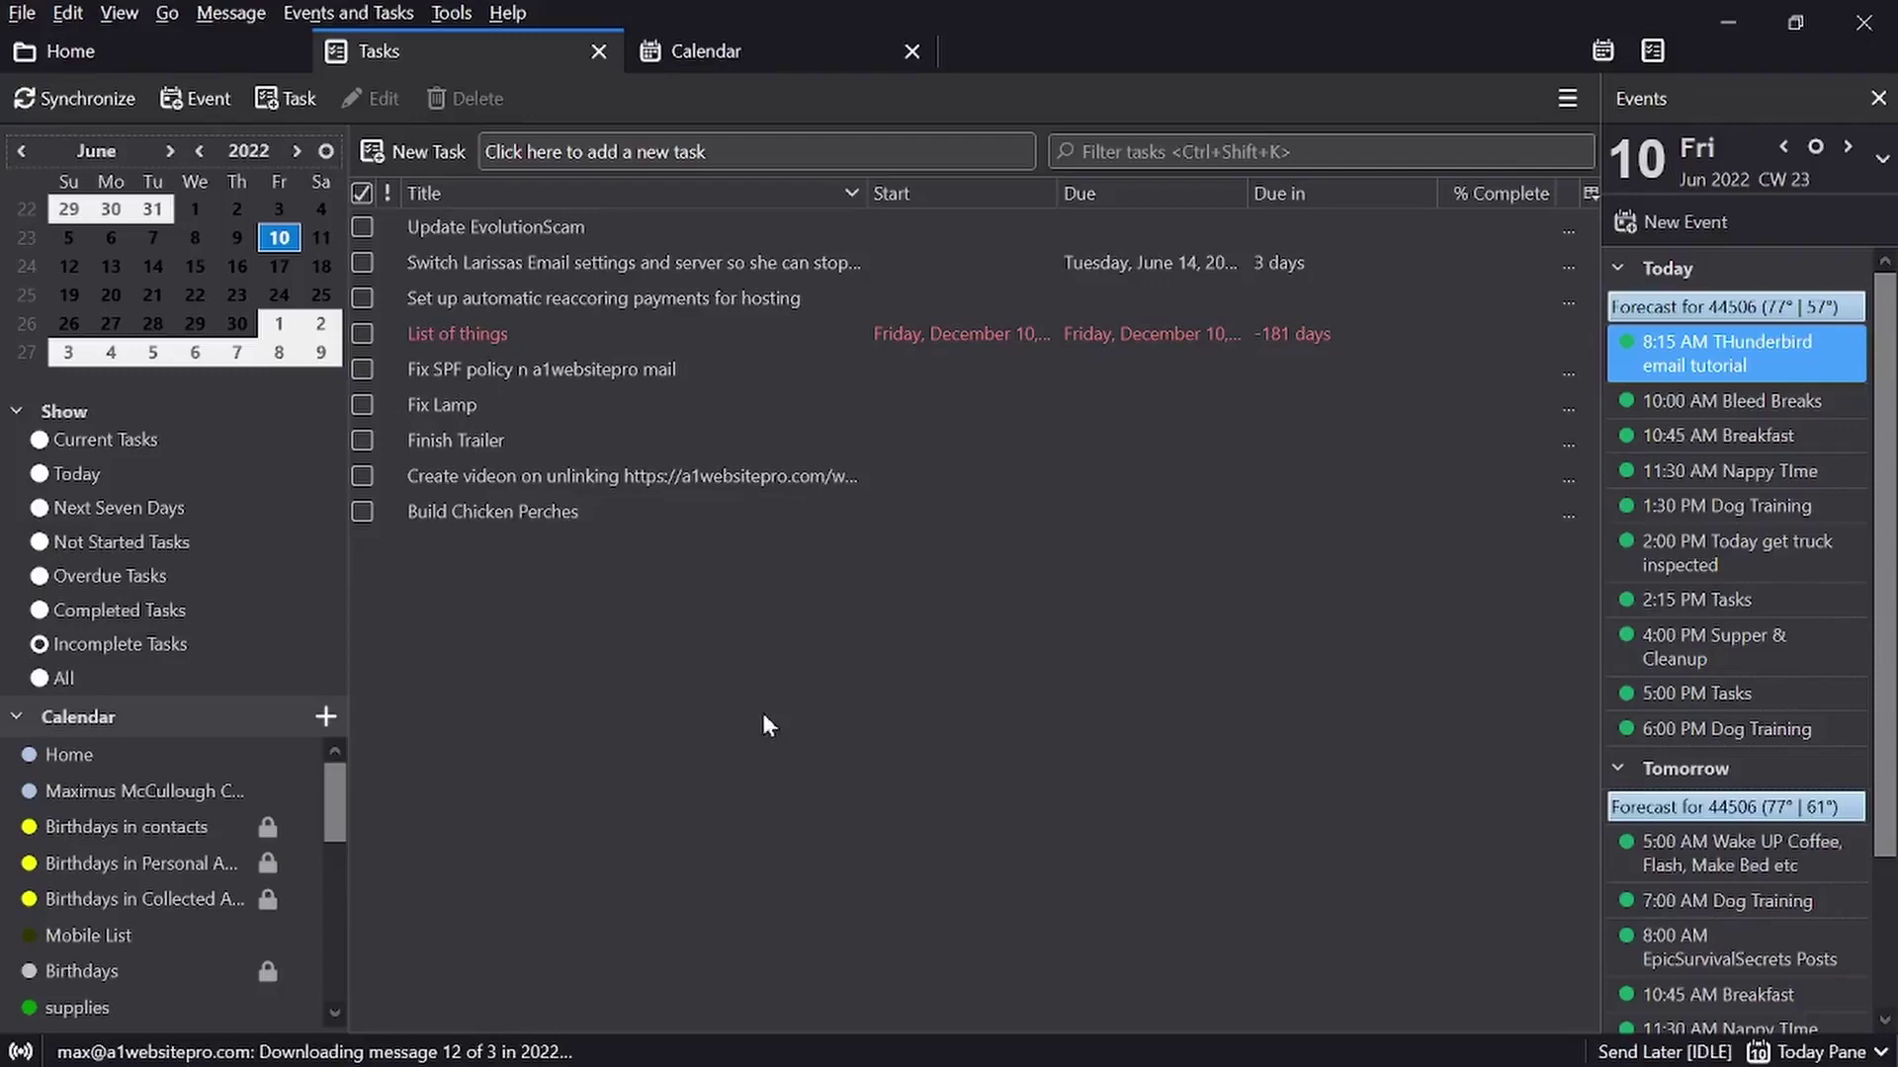
left_click(757, 50)
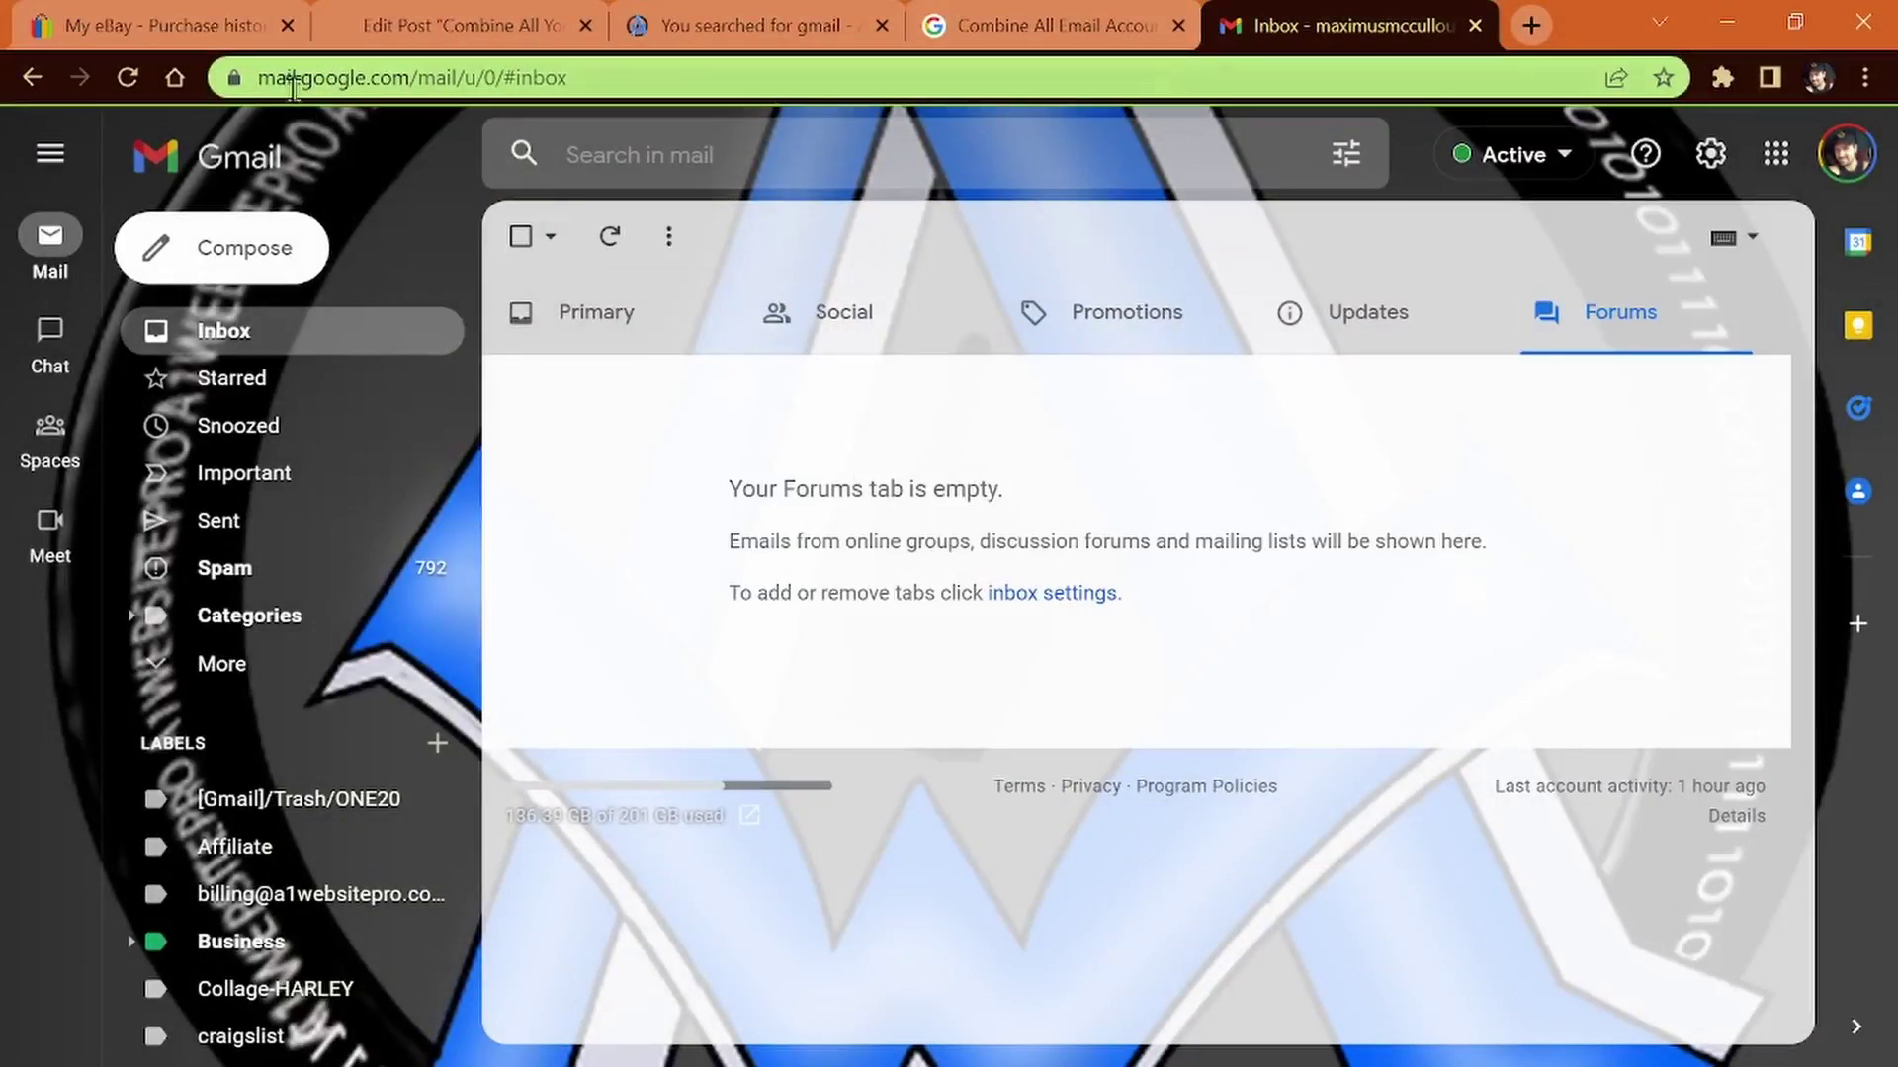
Return Gmail to the Primary inbox category, then switch back to Thunderbird
left_click_drag(259, 77, 500, 78)
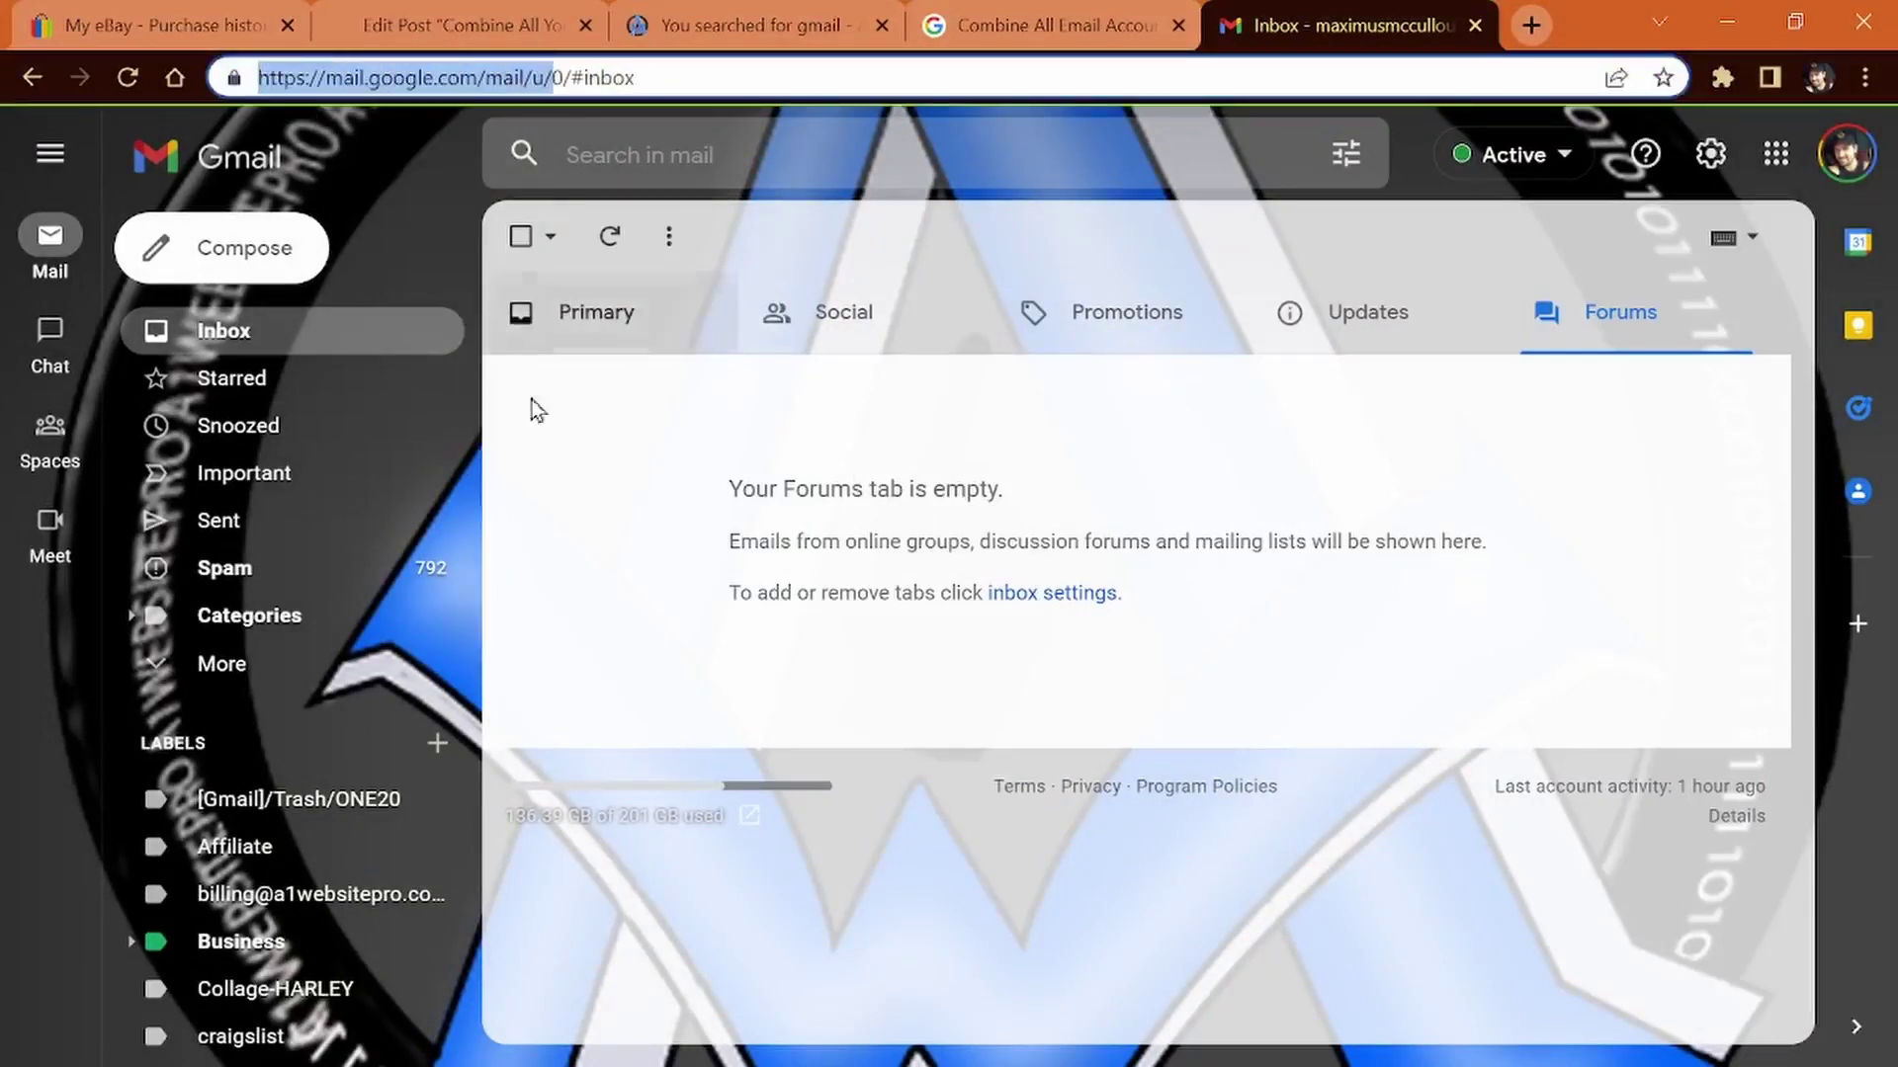
left_click(218, 336)
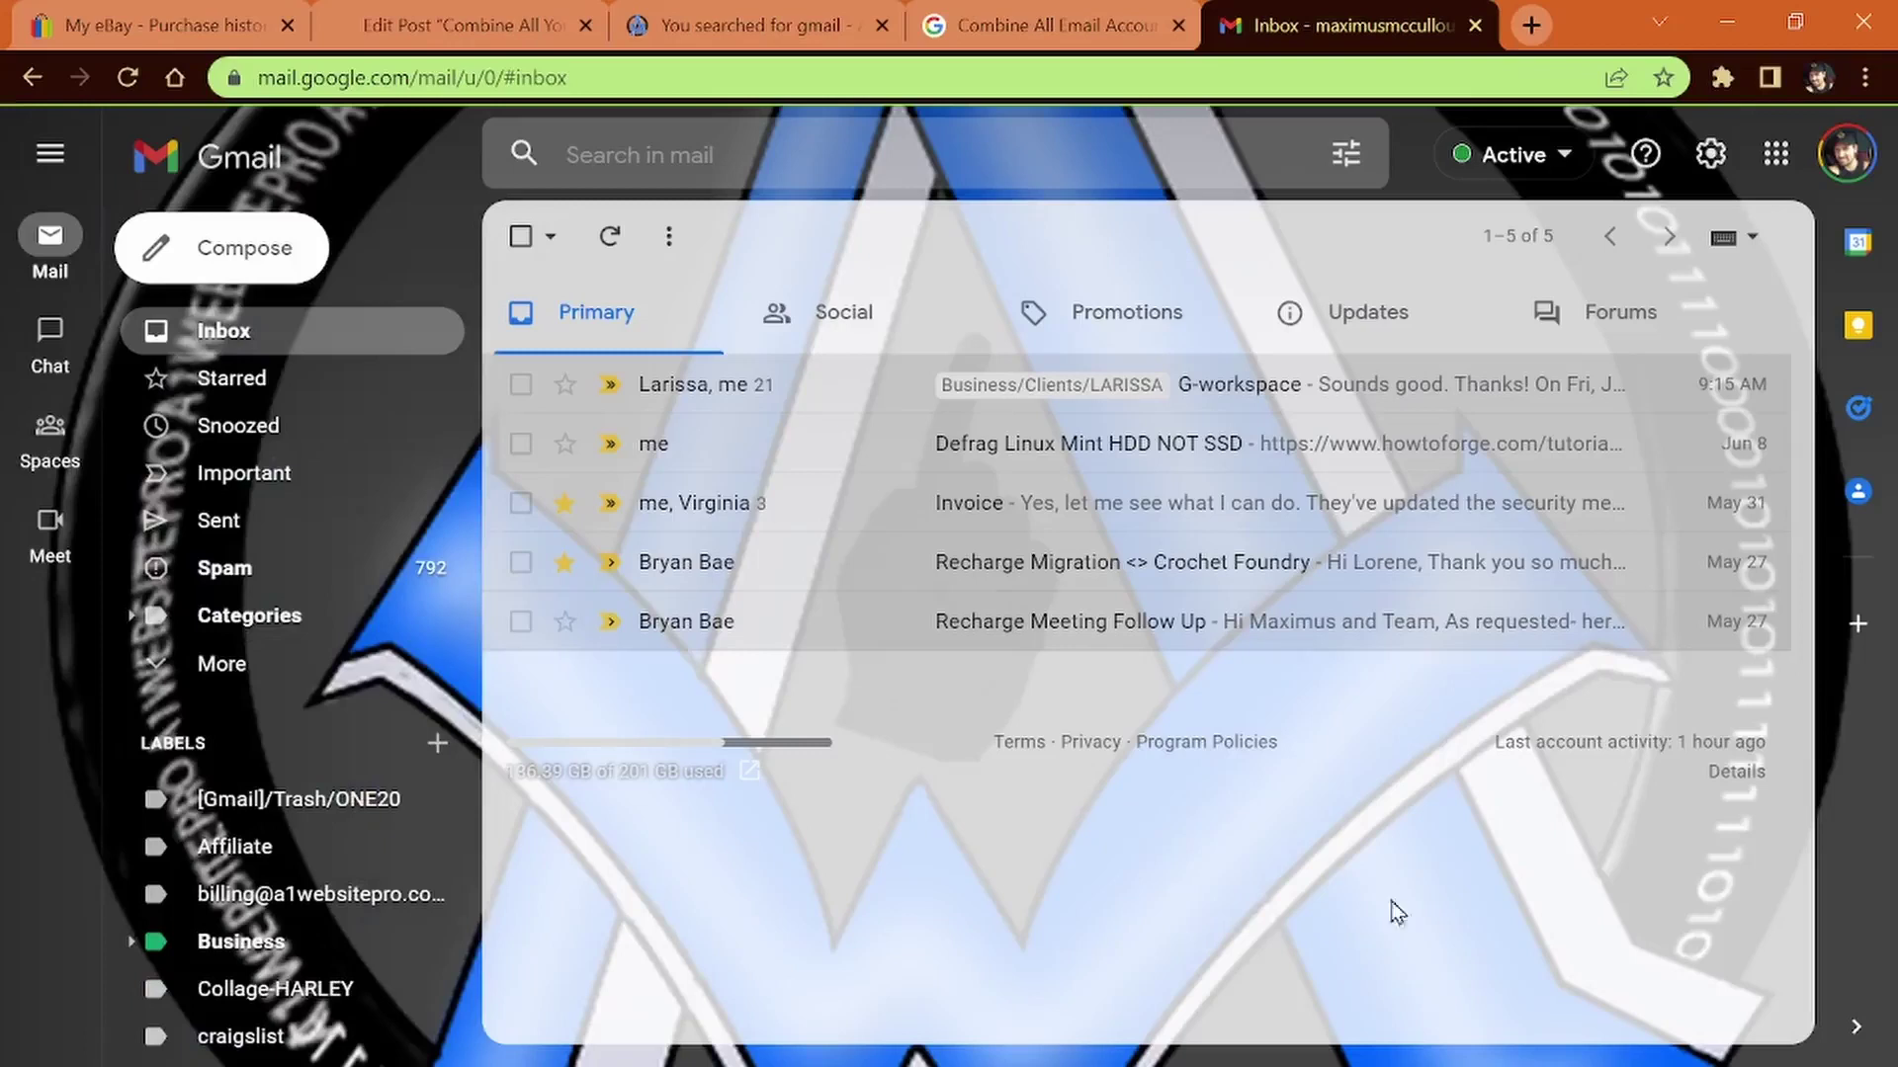
key("alt+Tab")
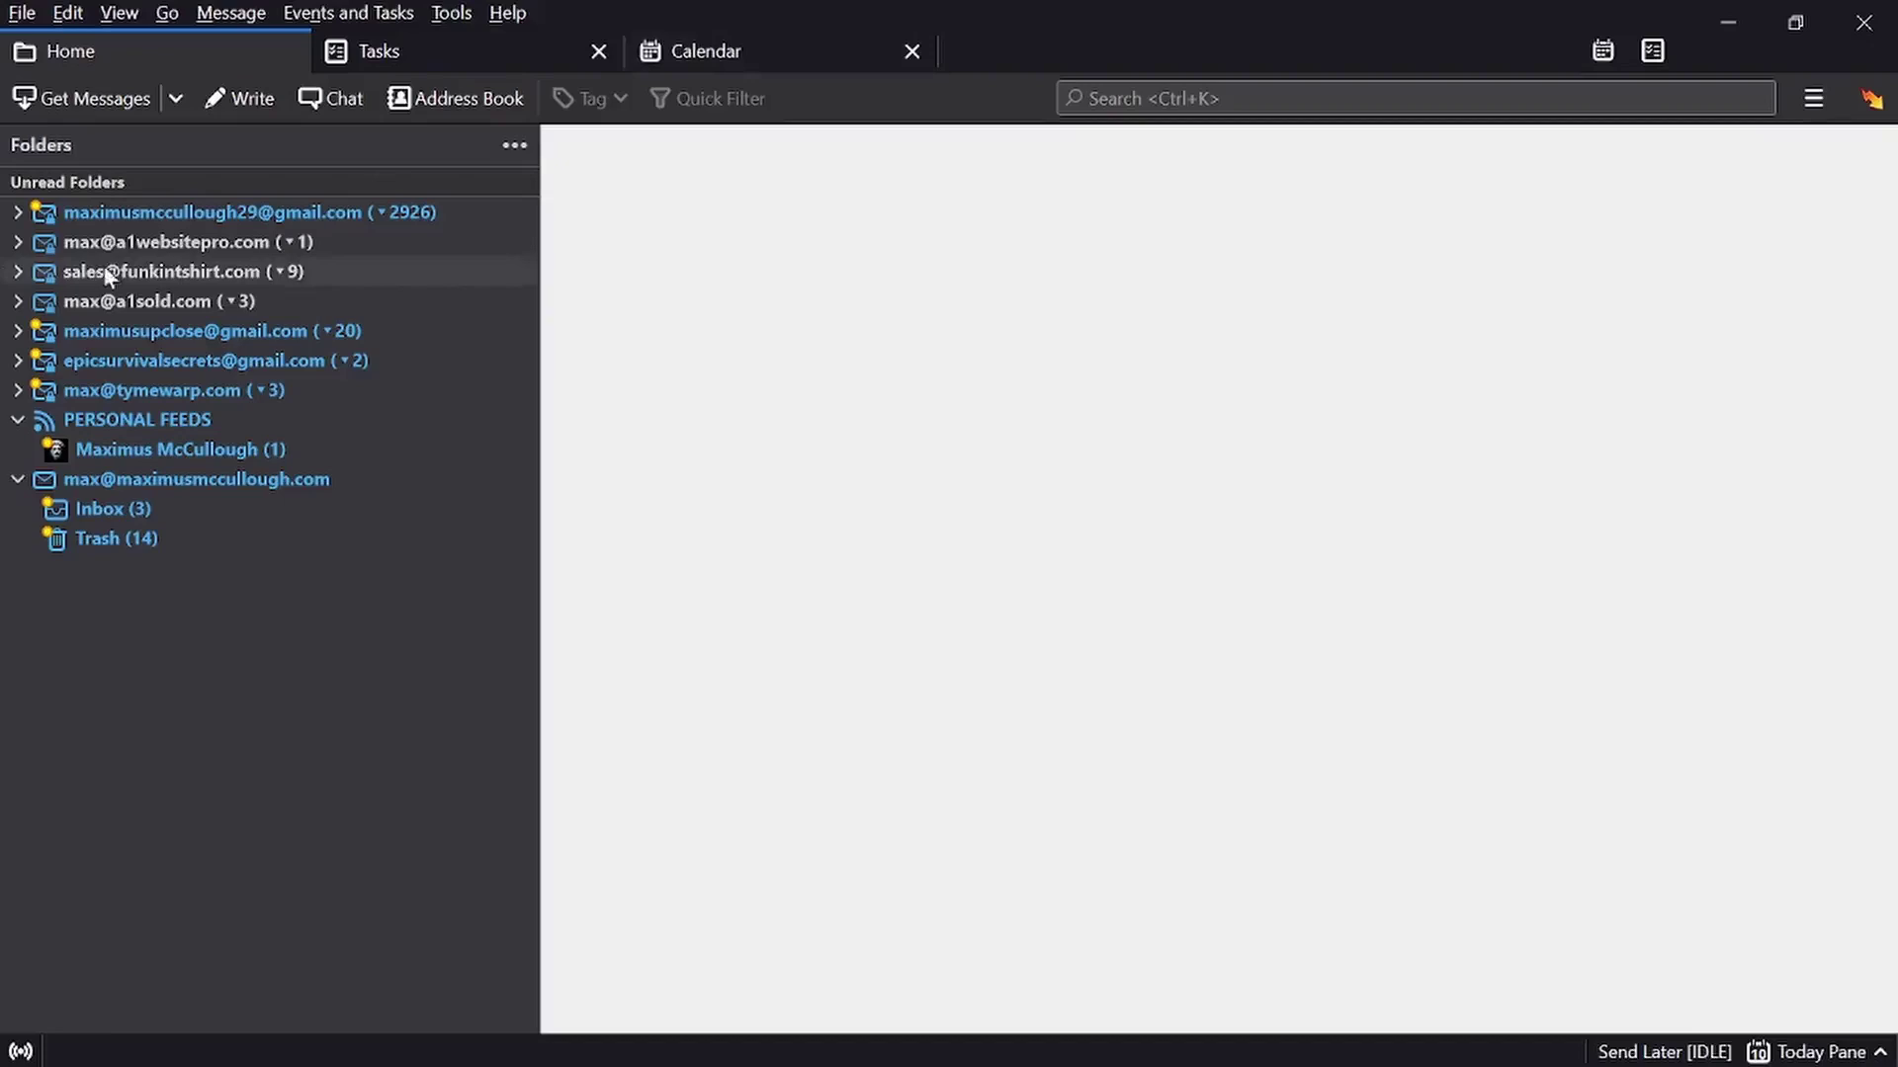
Delete the Rumble, Harbor Freight and New Feature Alert messages from the first Gmail inbox, then show its overview
left_click(15, 213)
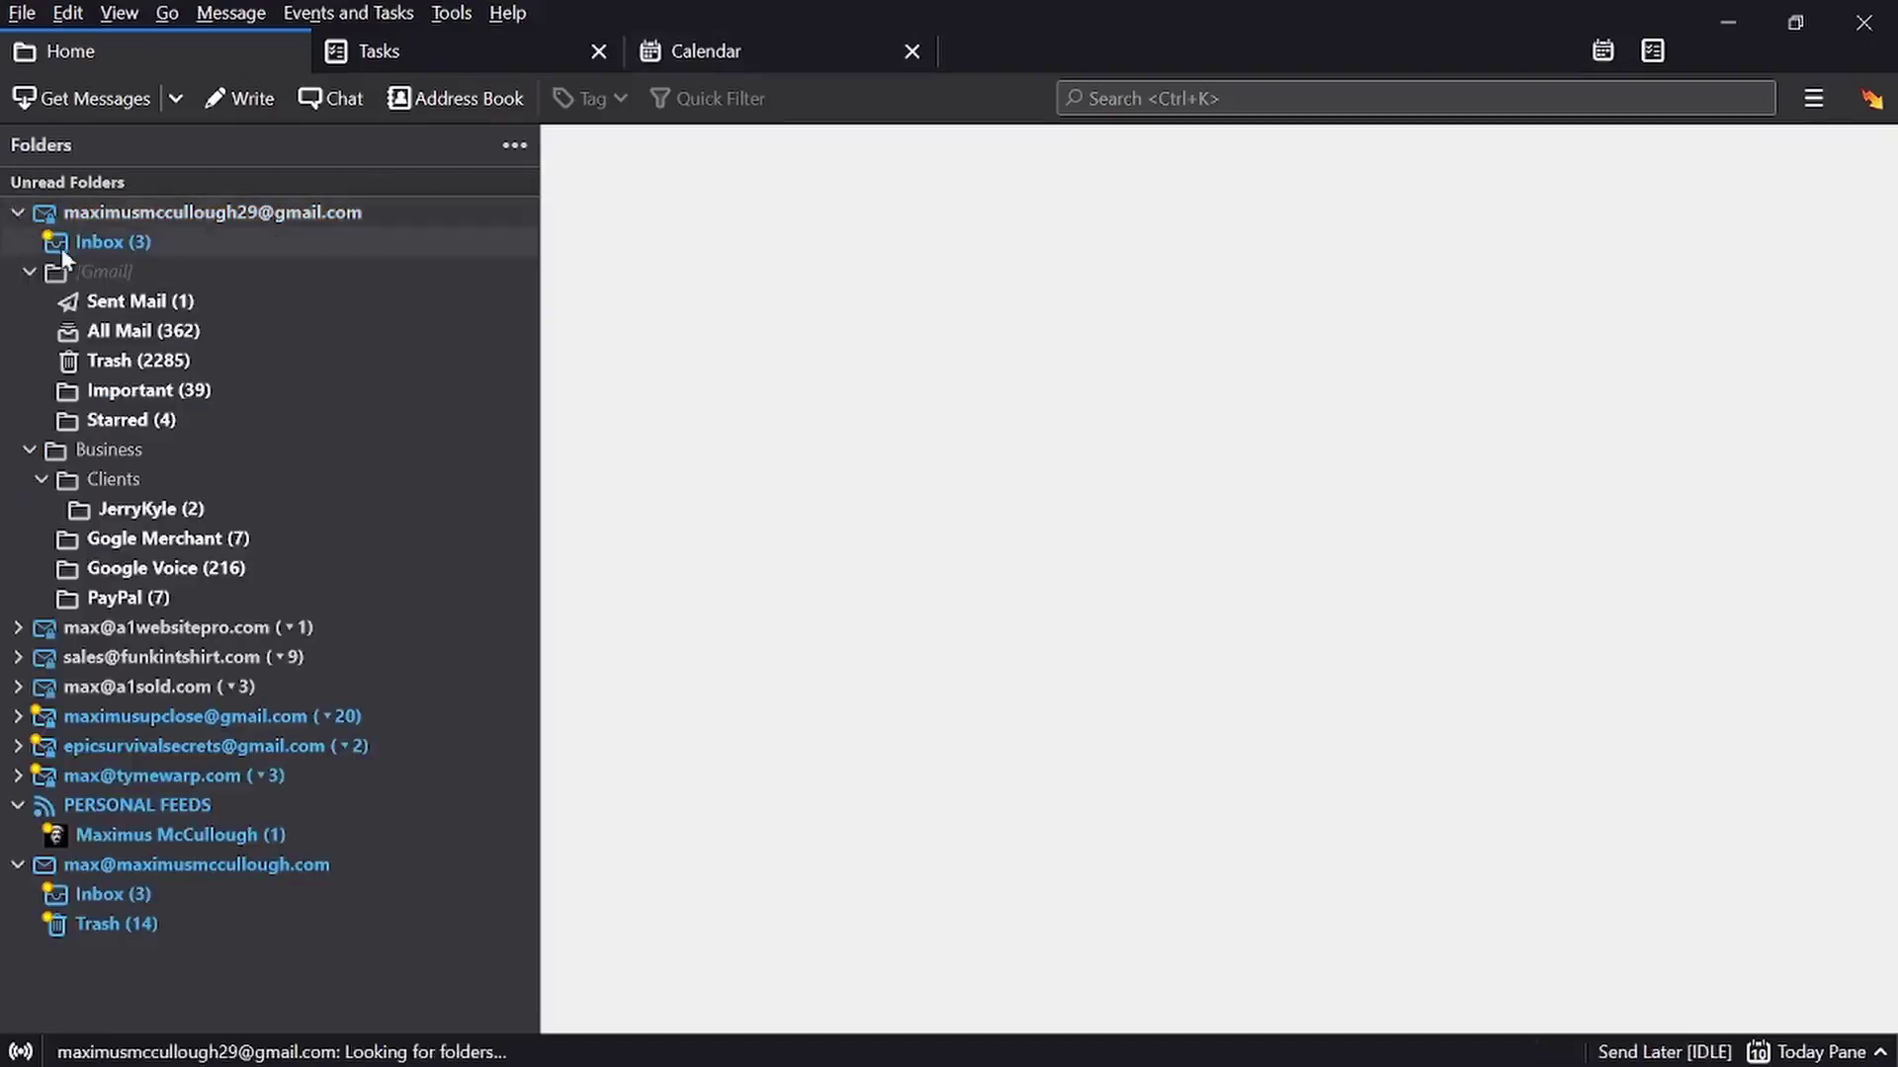
left_click(114, 243)
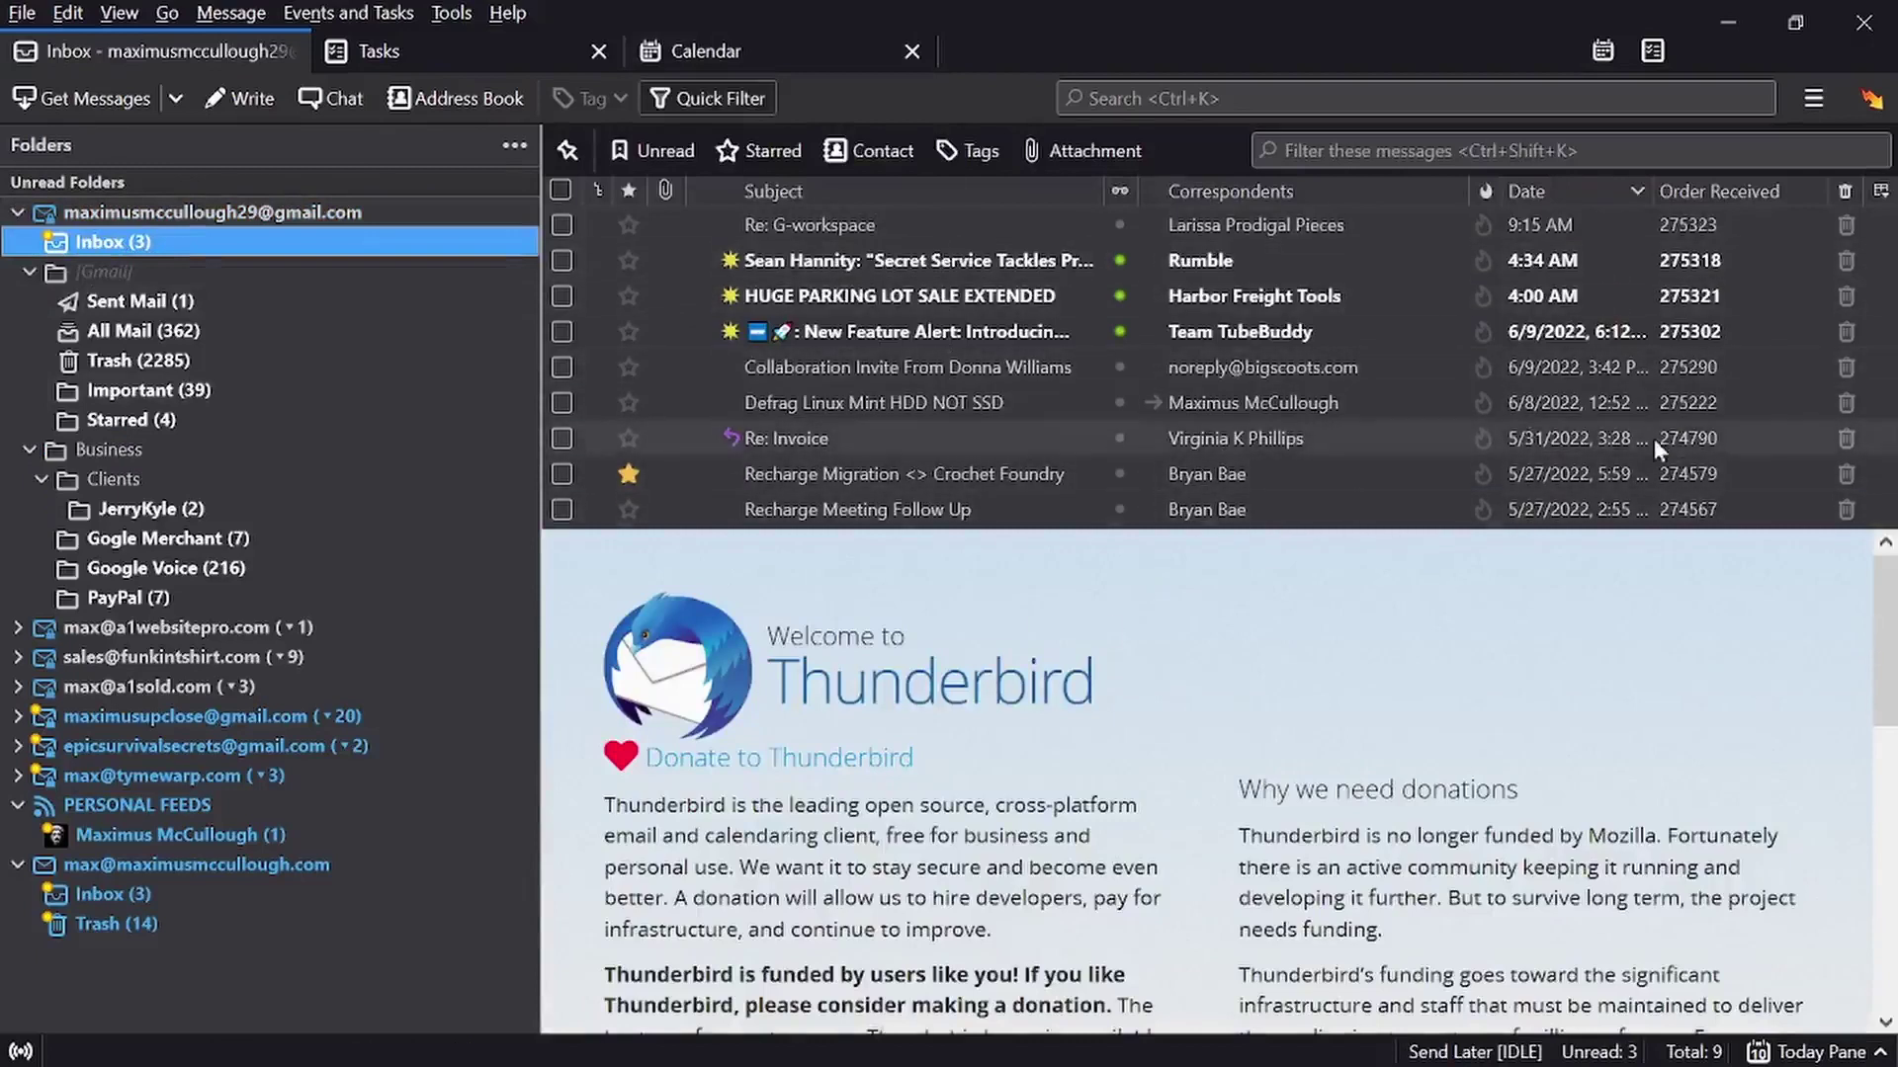
left_click(894, 262)
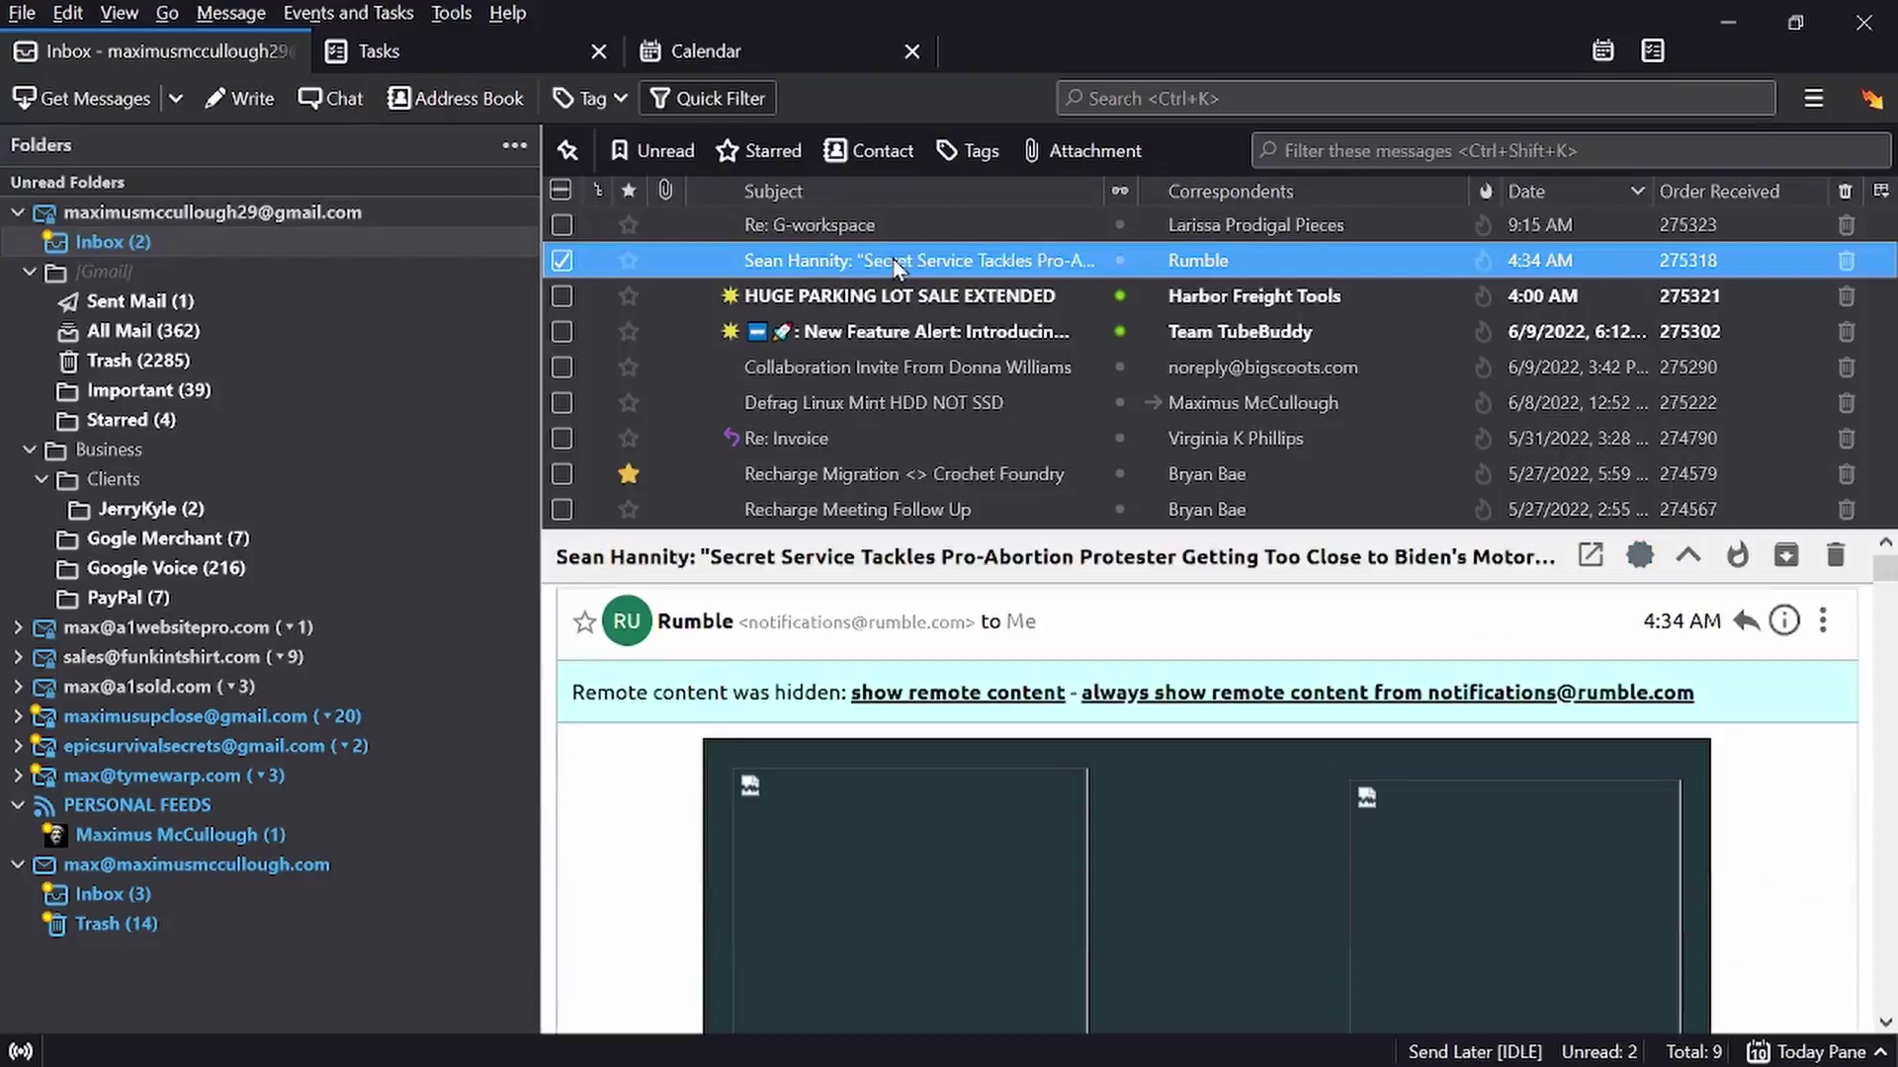
key("Delete")
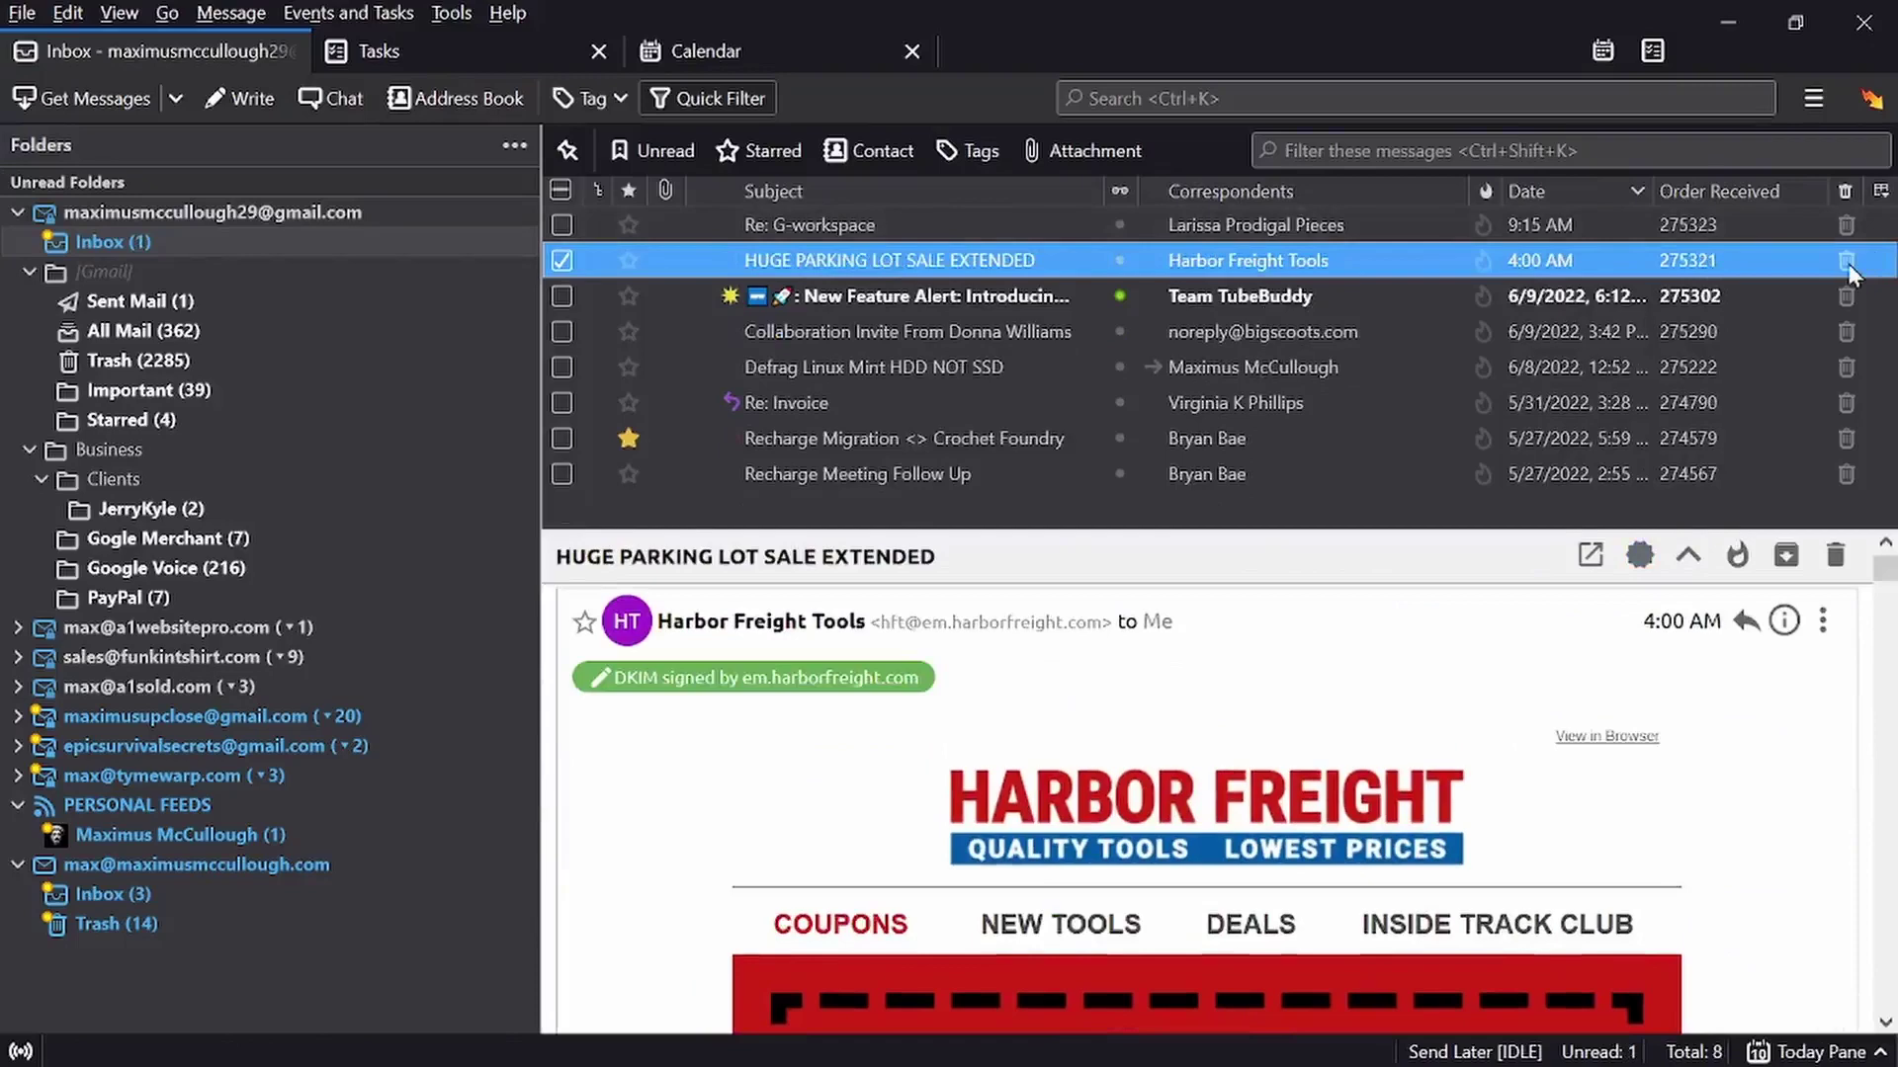
left_click(1846, 261)
left_click(1847, 261)
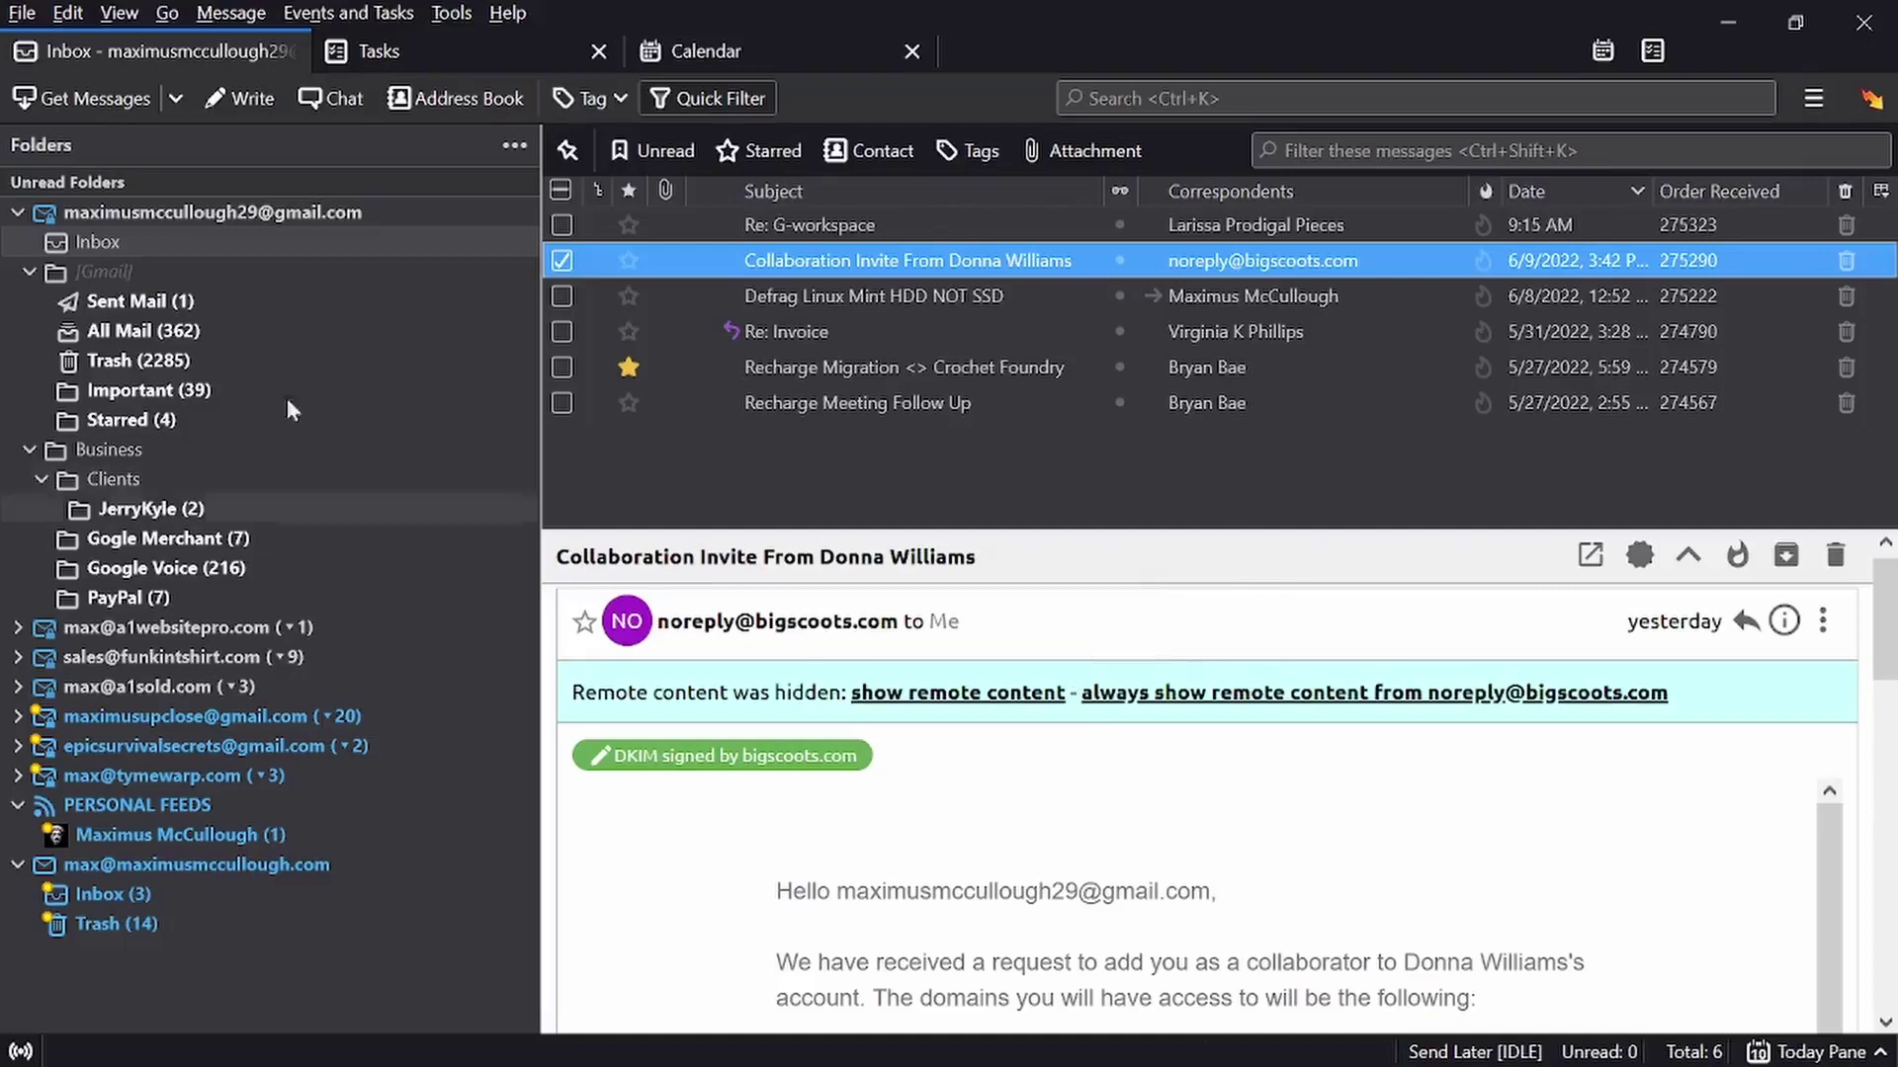
left_click(17, 218)
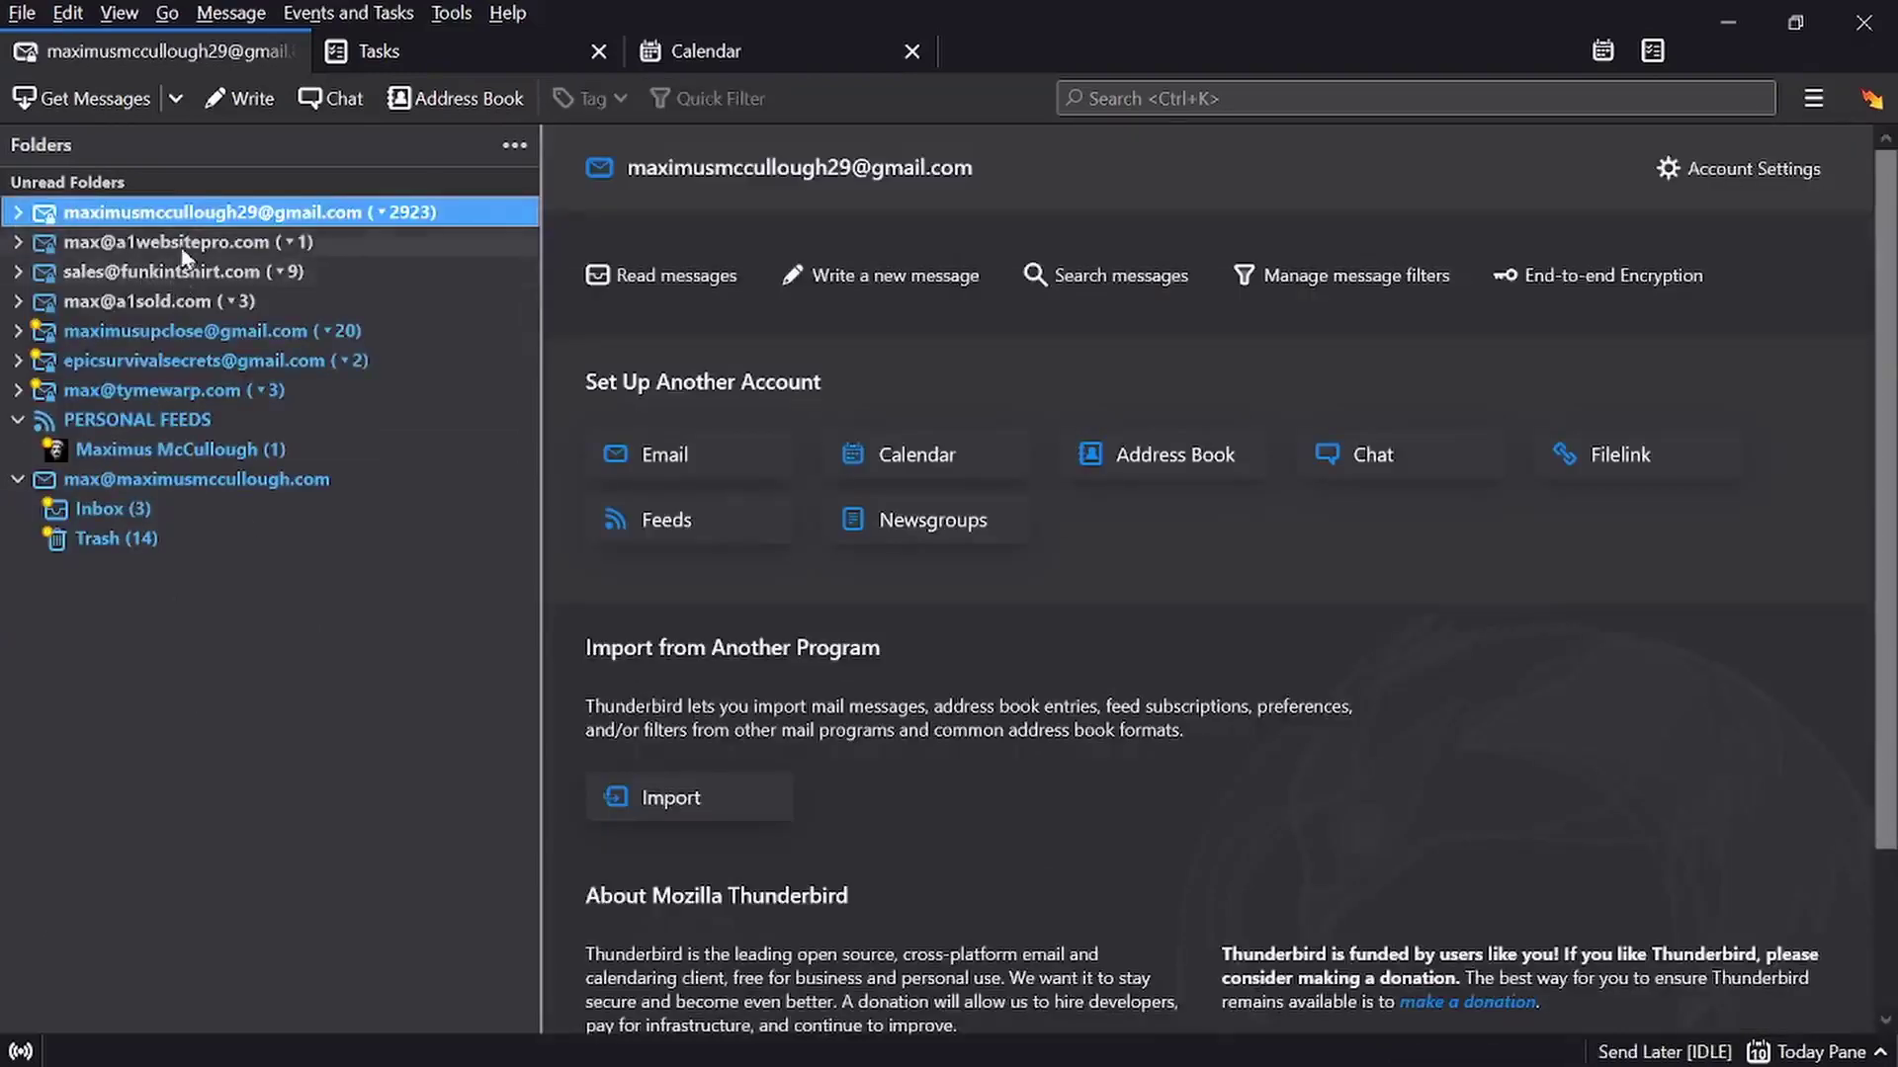
Show the a1websitepro.com account's start page, leaving its folders collapsed
left_click(5, 245)
left_click(17, 243)
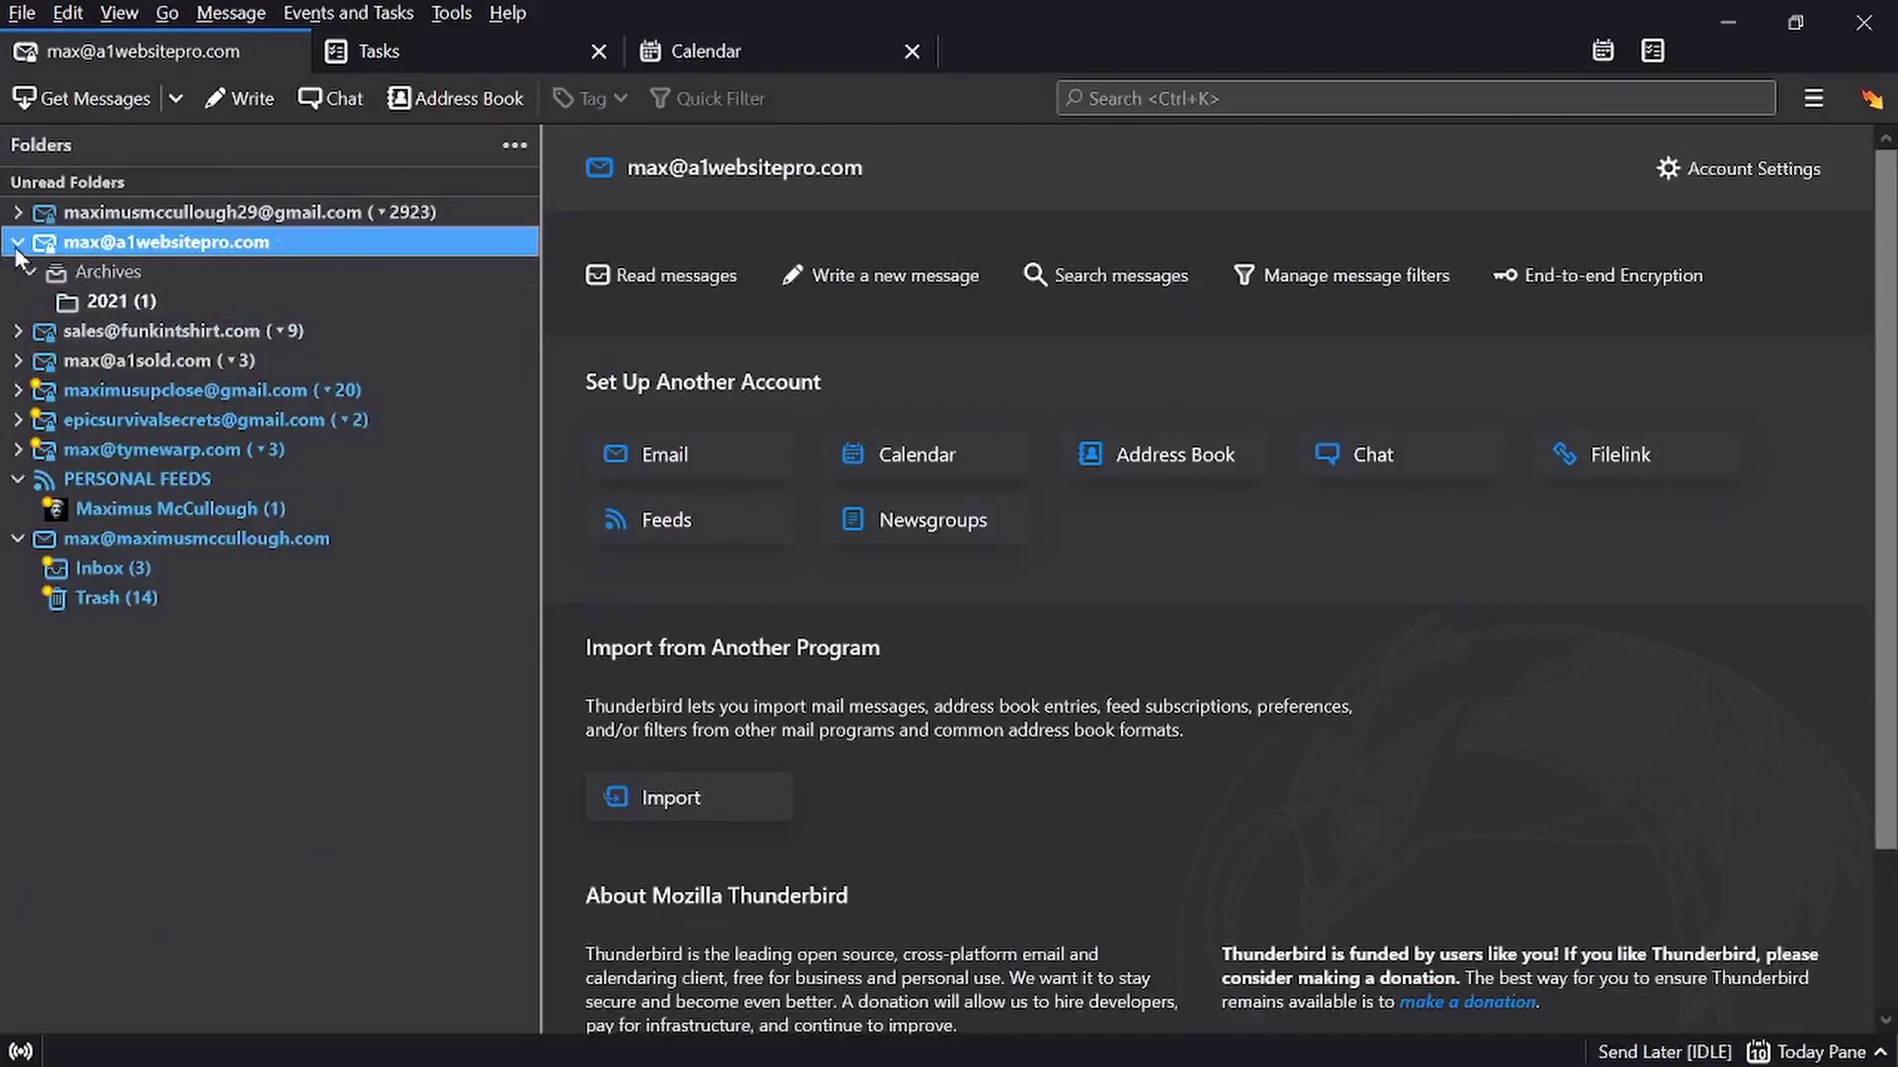
left_click(18, 242)
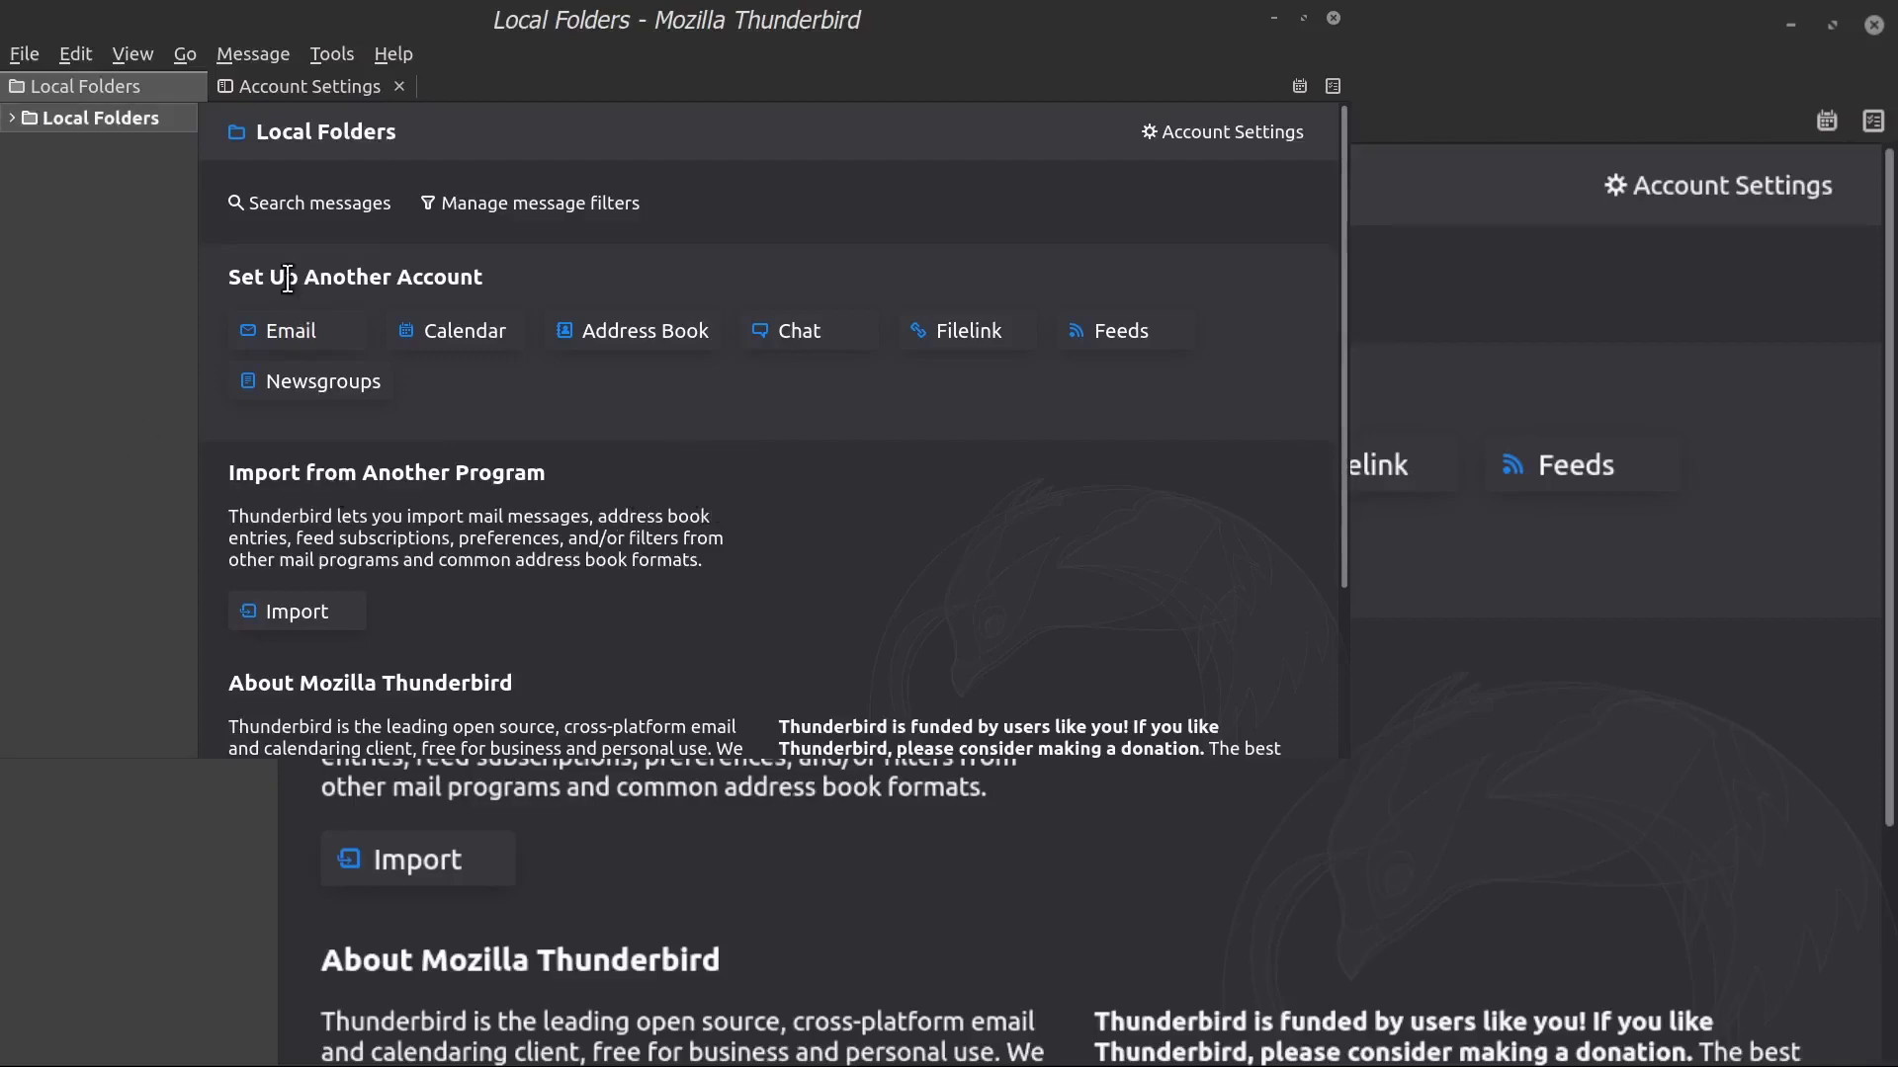
Highlight the Set Up Another Account heading on the Local Folders page
left_click_drag(230, 277, 483, 273)
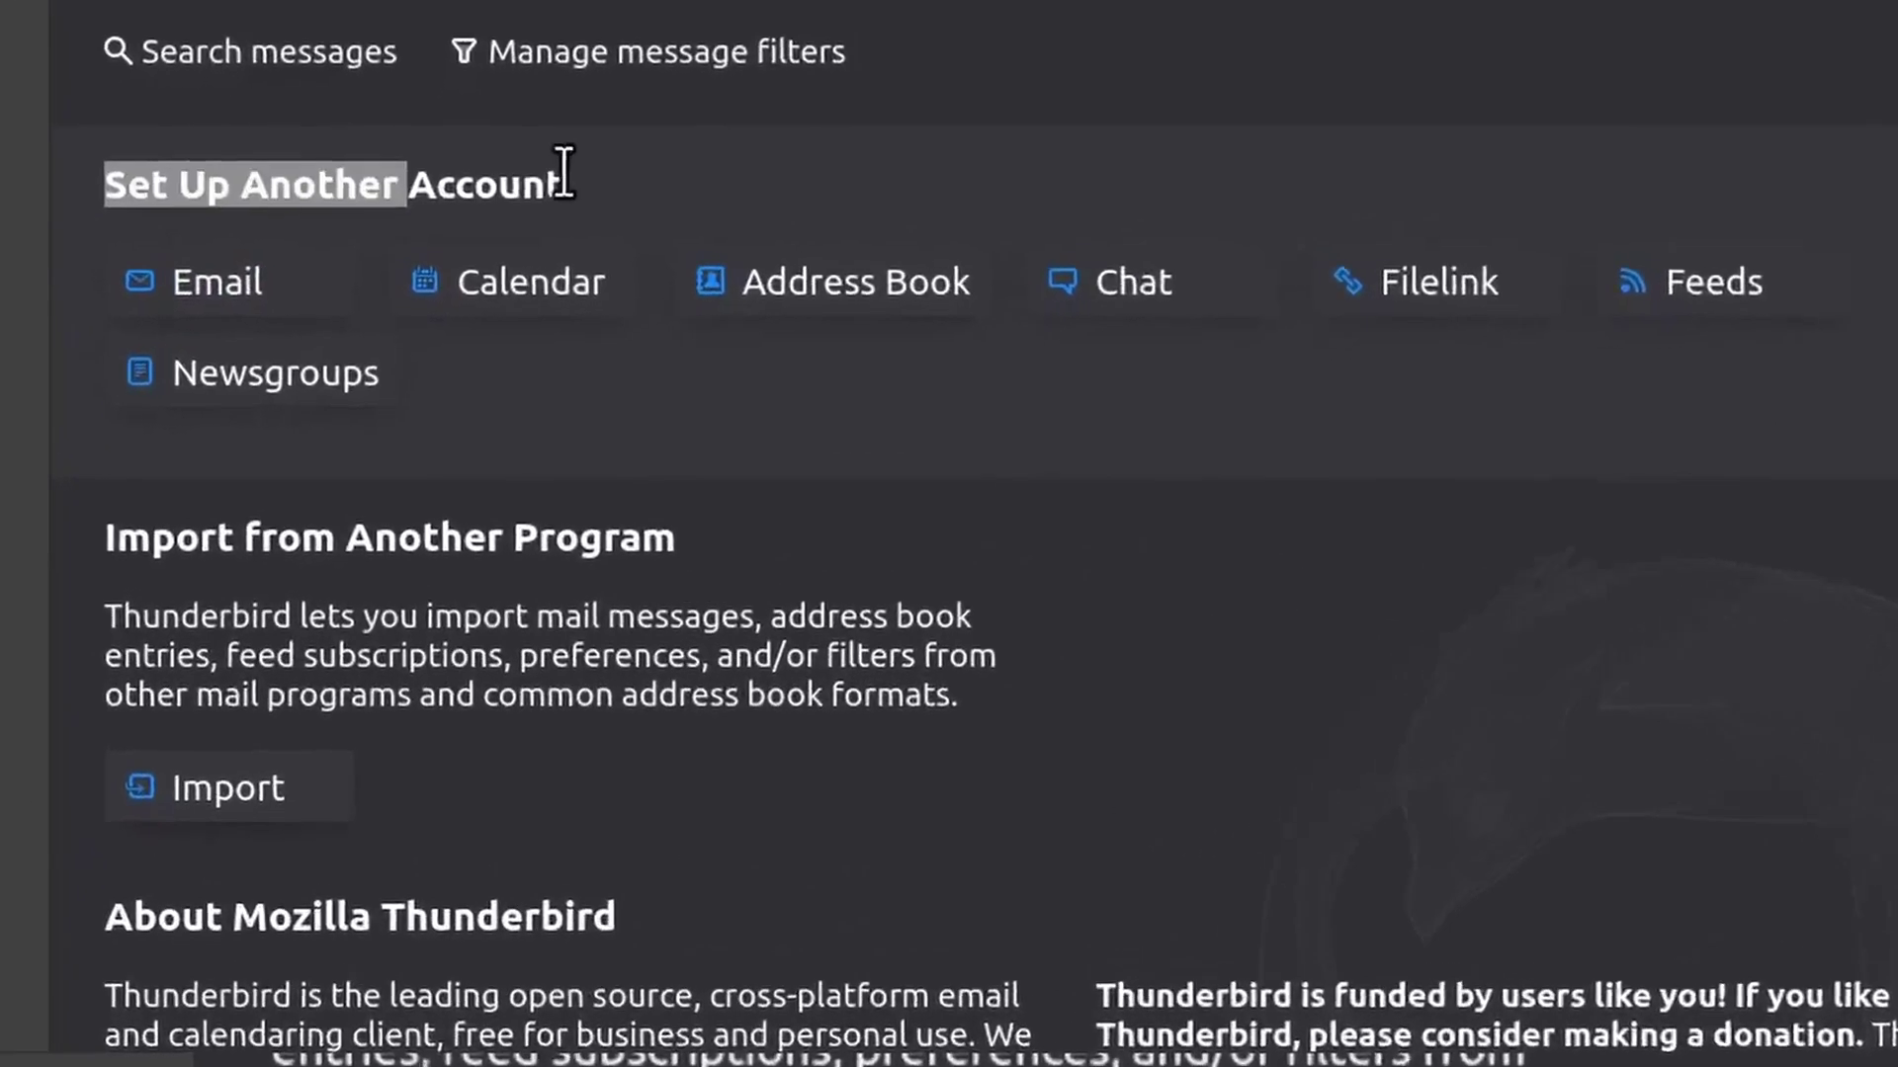
left_click_drag(564, 176, 578, 174)
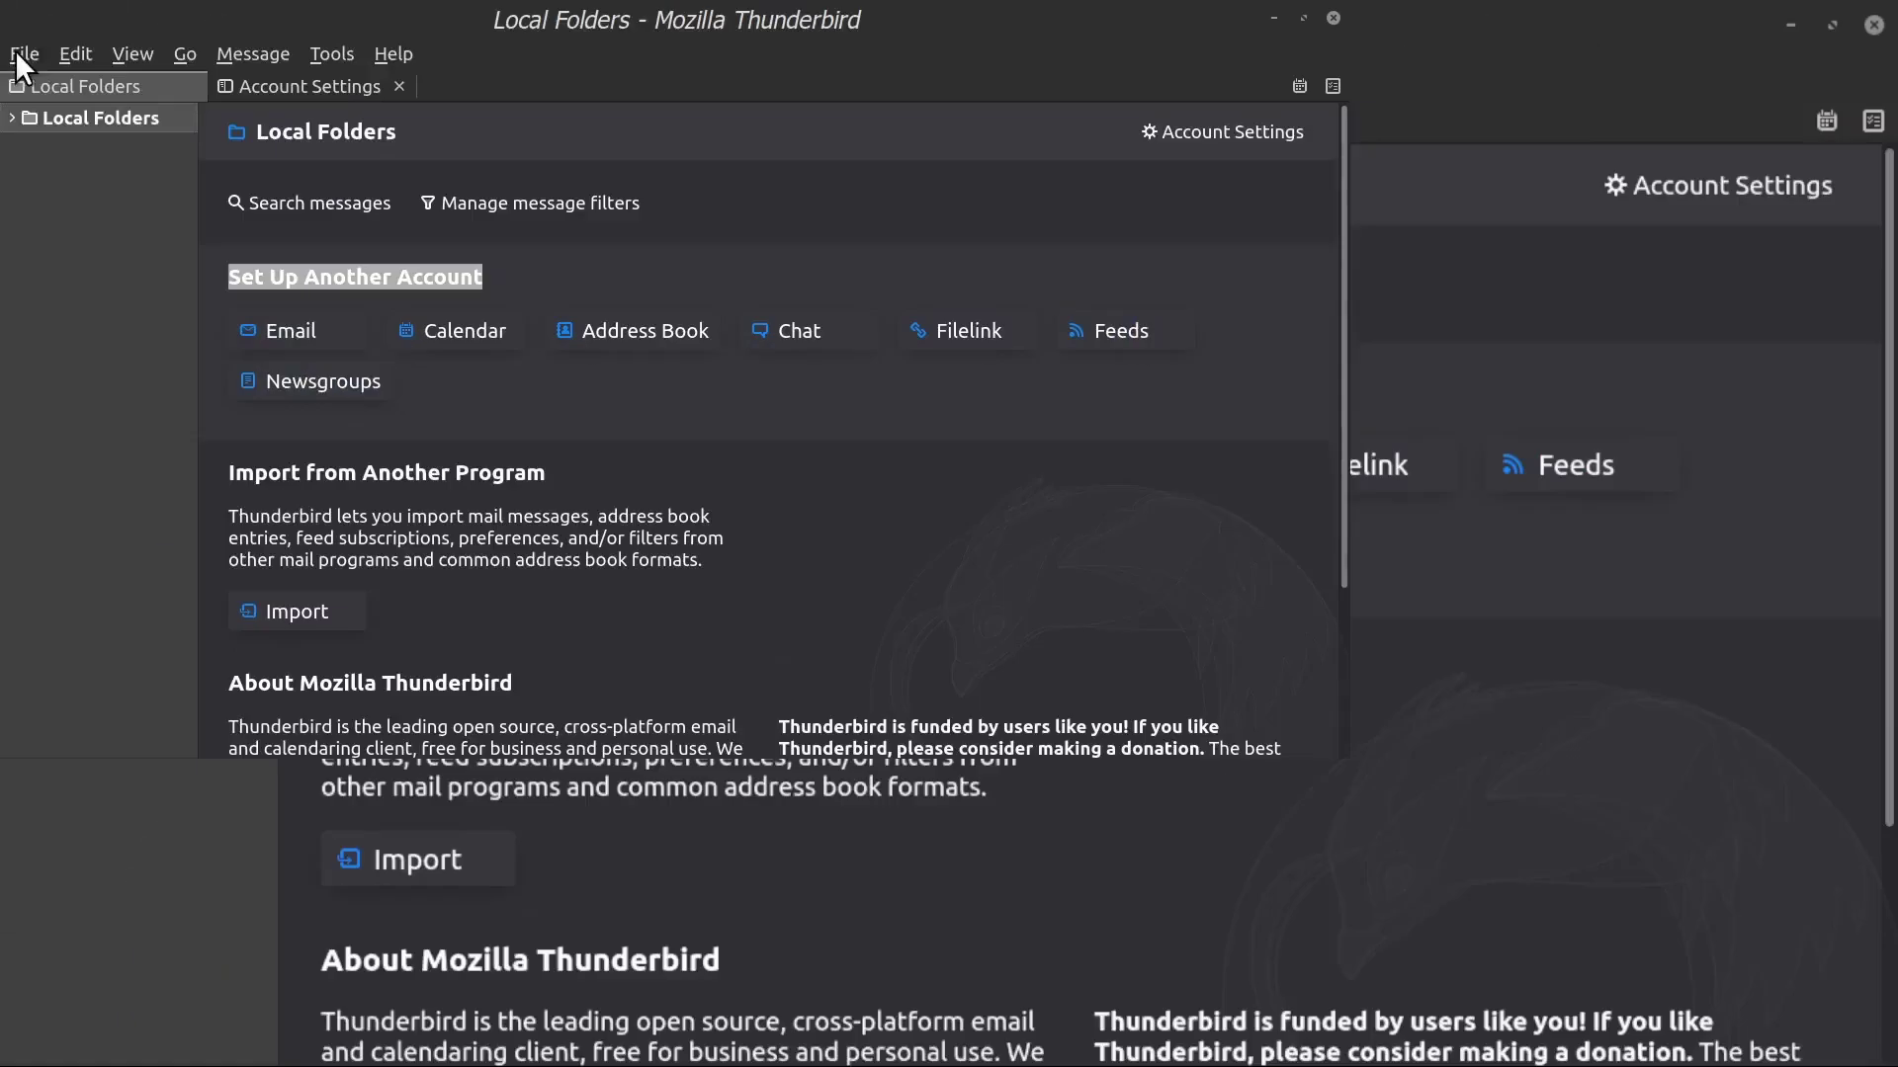
Start the File > New > Existing Mail Account setup
left_click(15, 50)
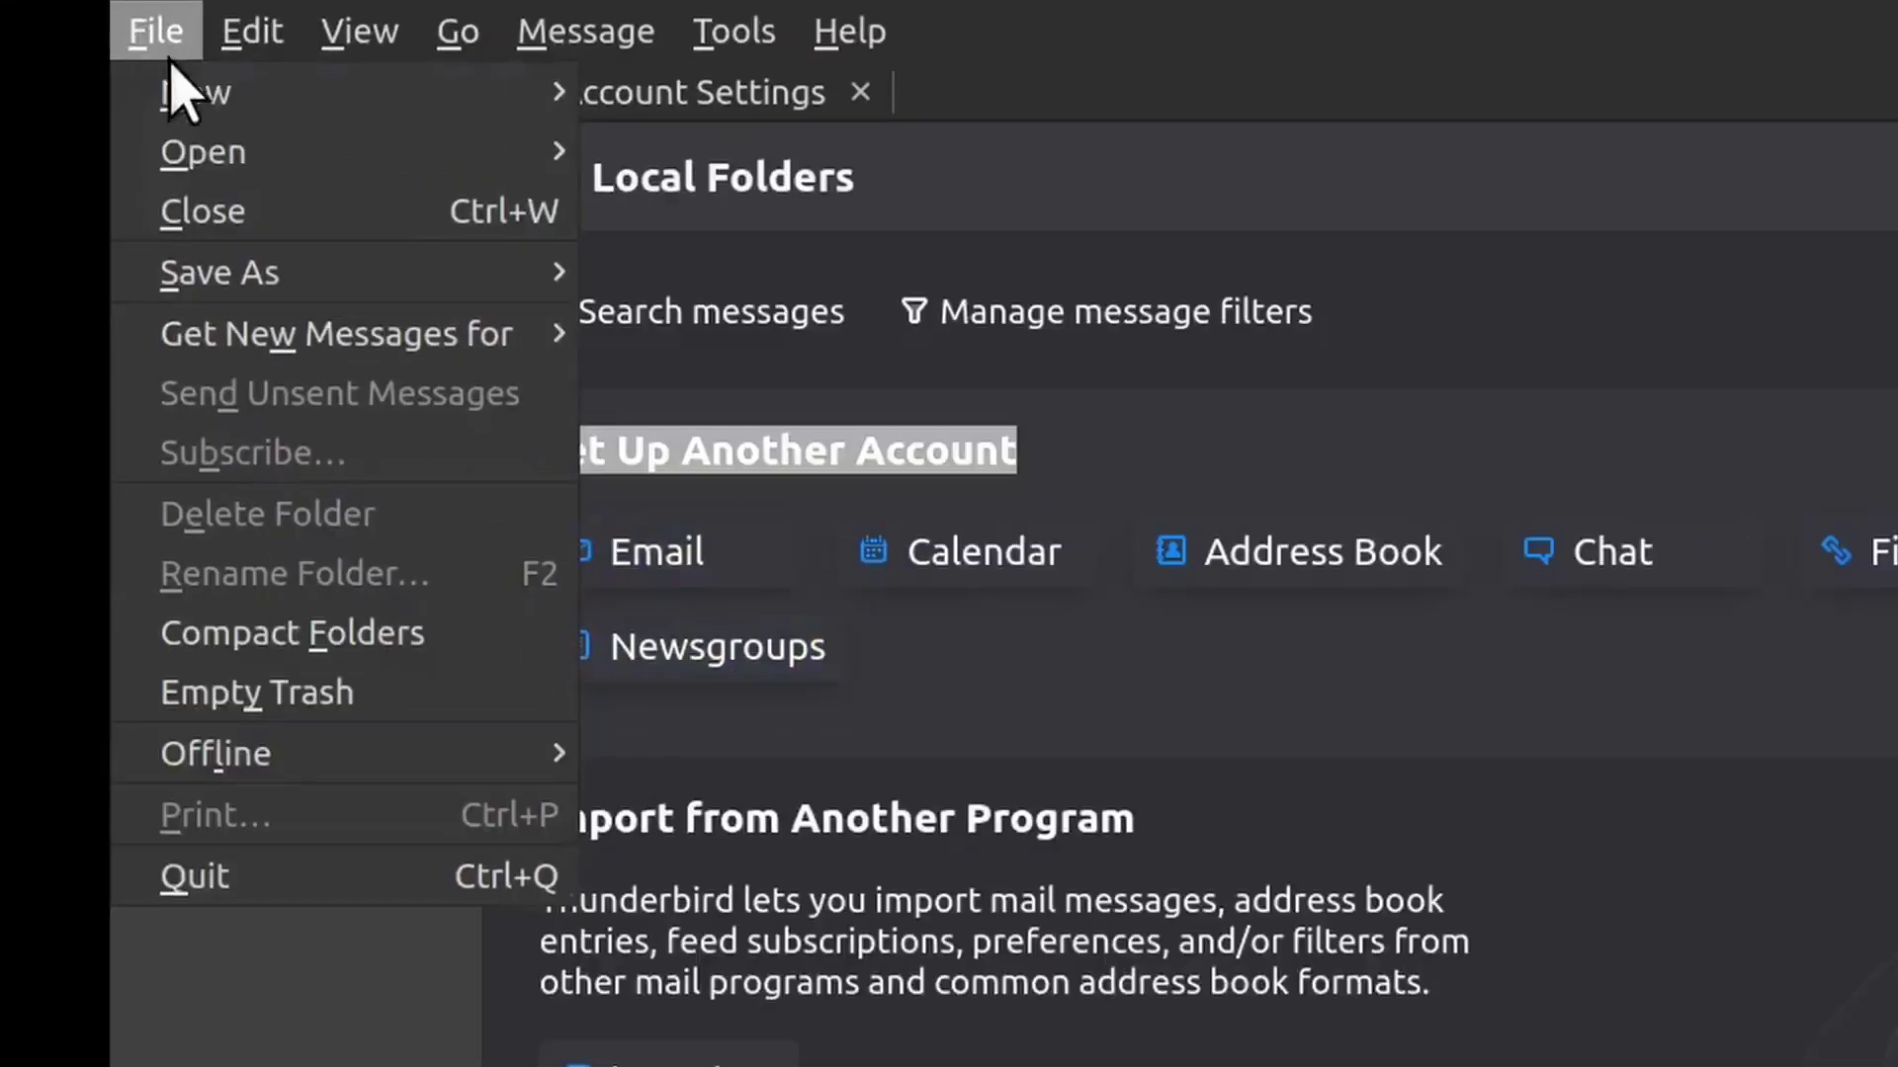
mouse_move(168, 99)
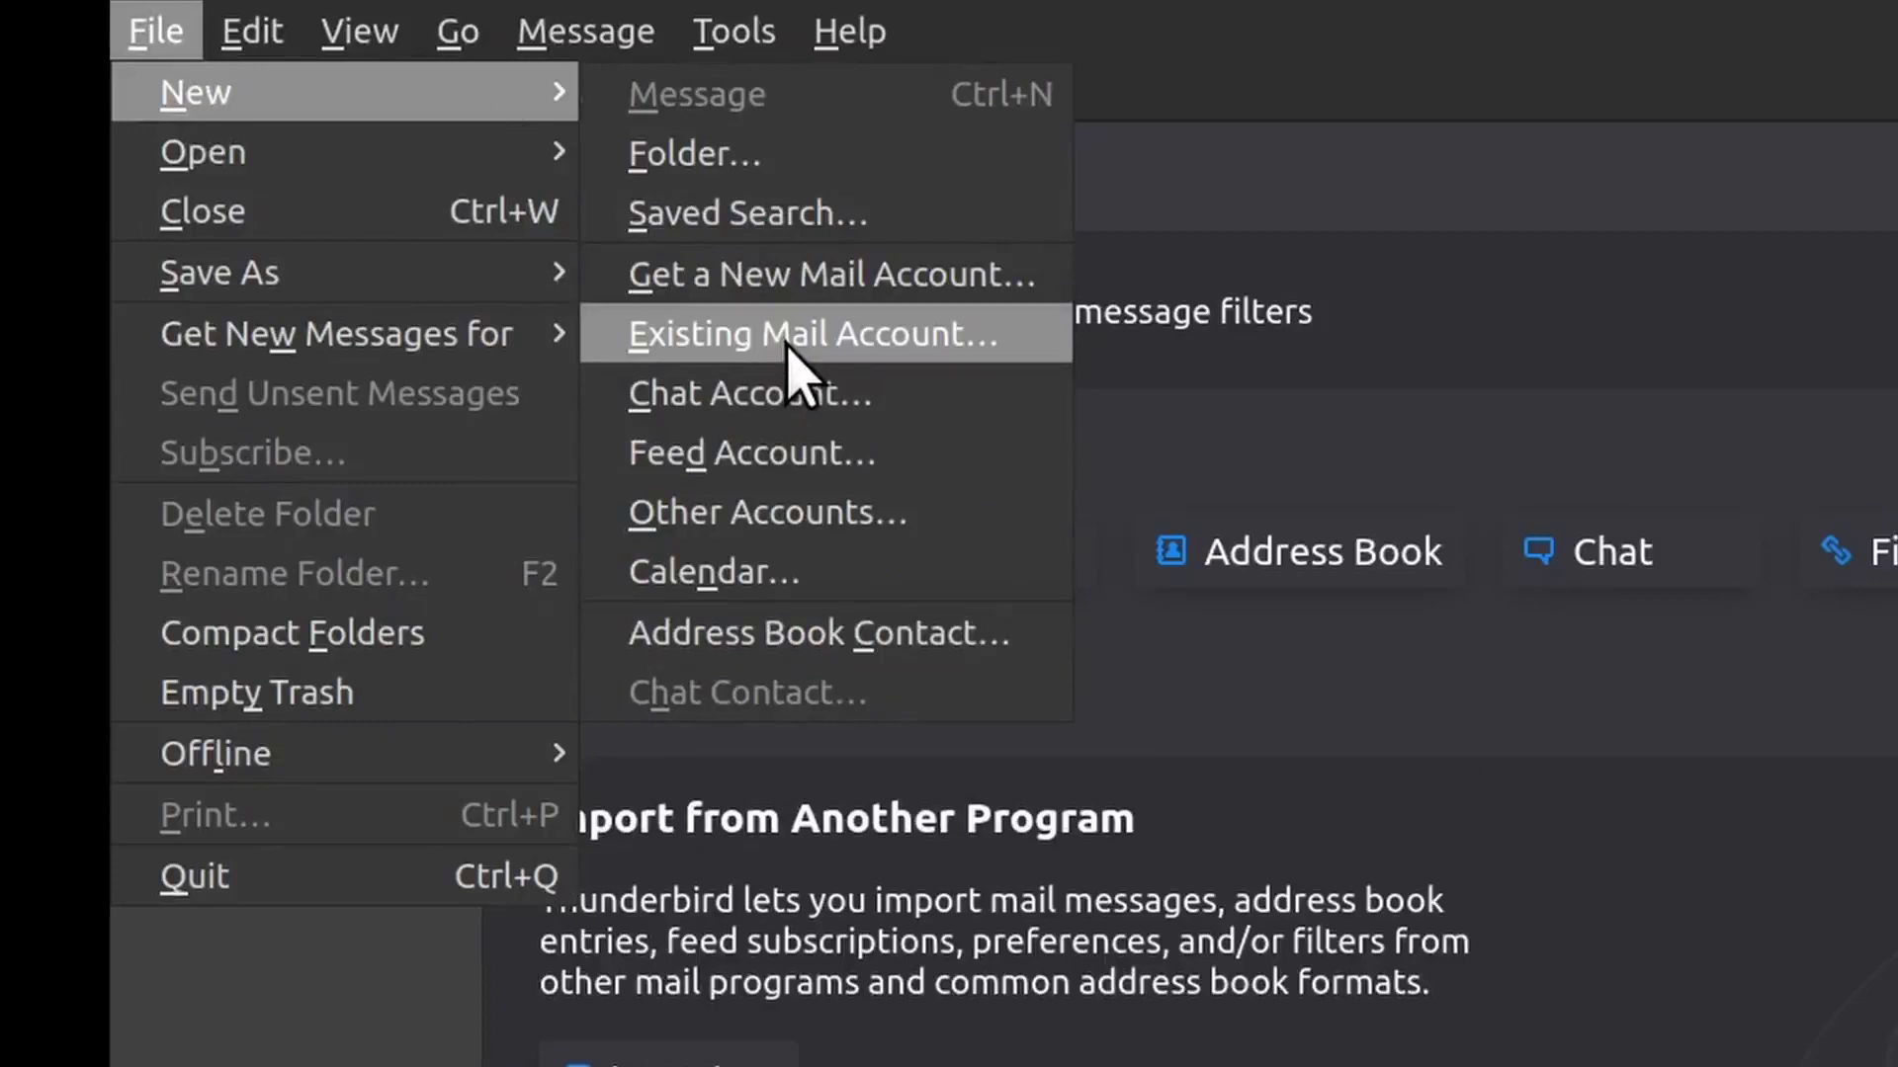
left_click(787, 341)
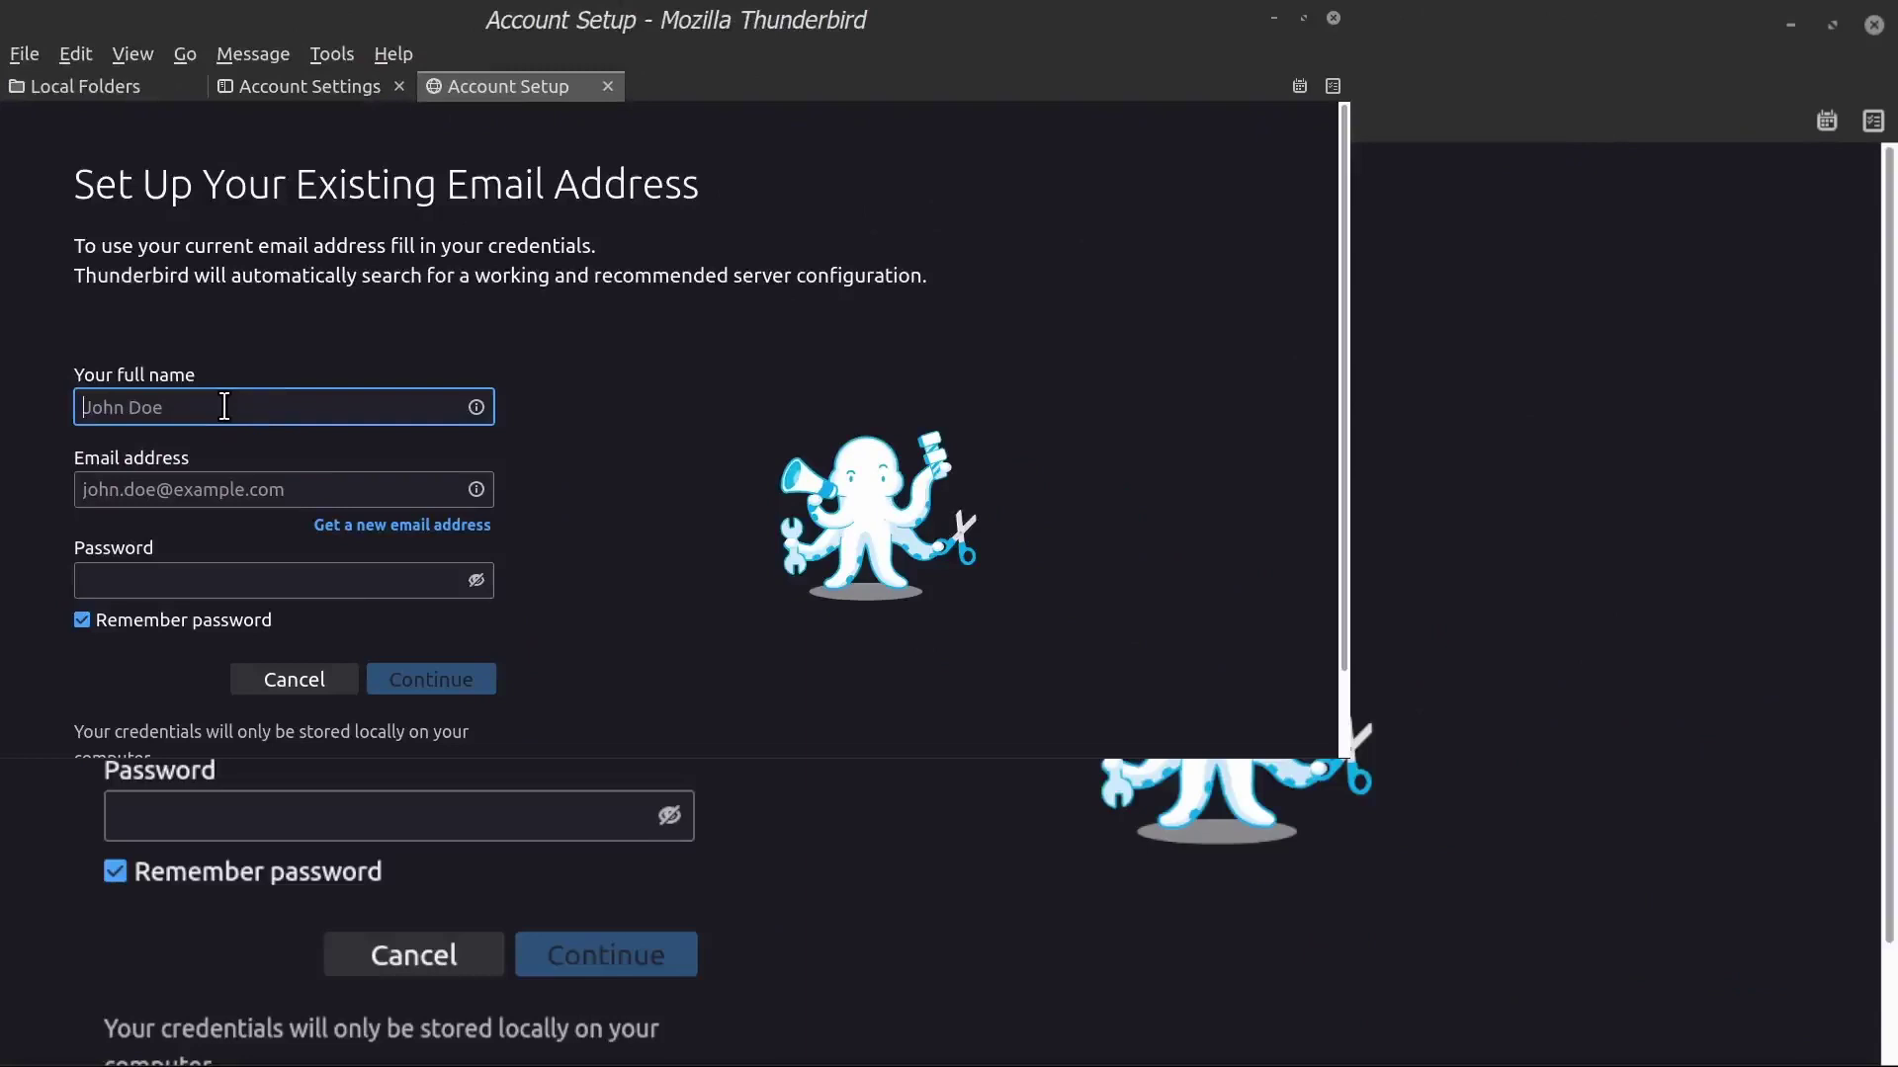
Enter the account holder's name, Gmail address and password, retyping the password
type("Faith")
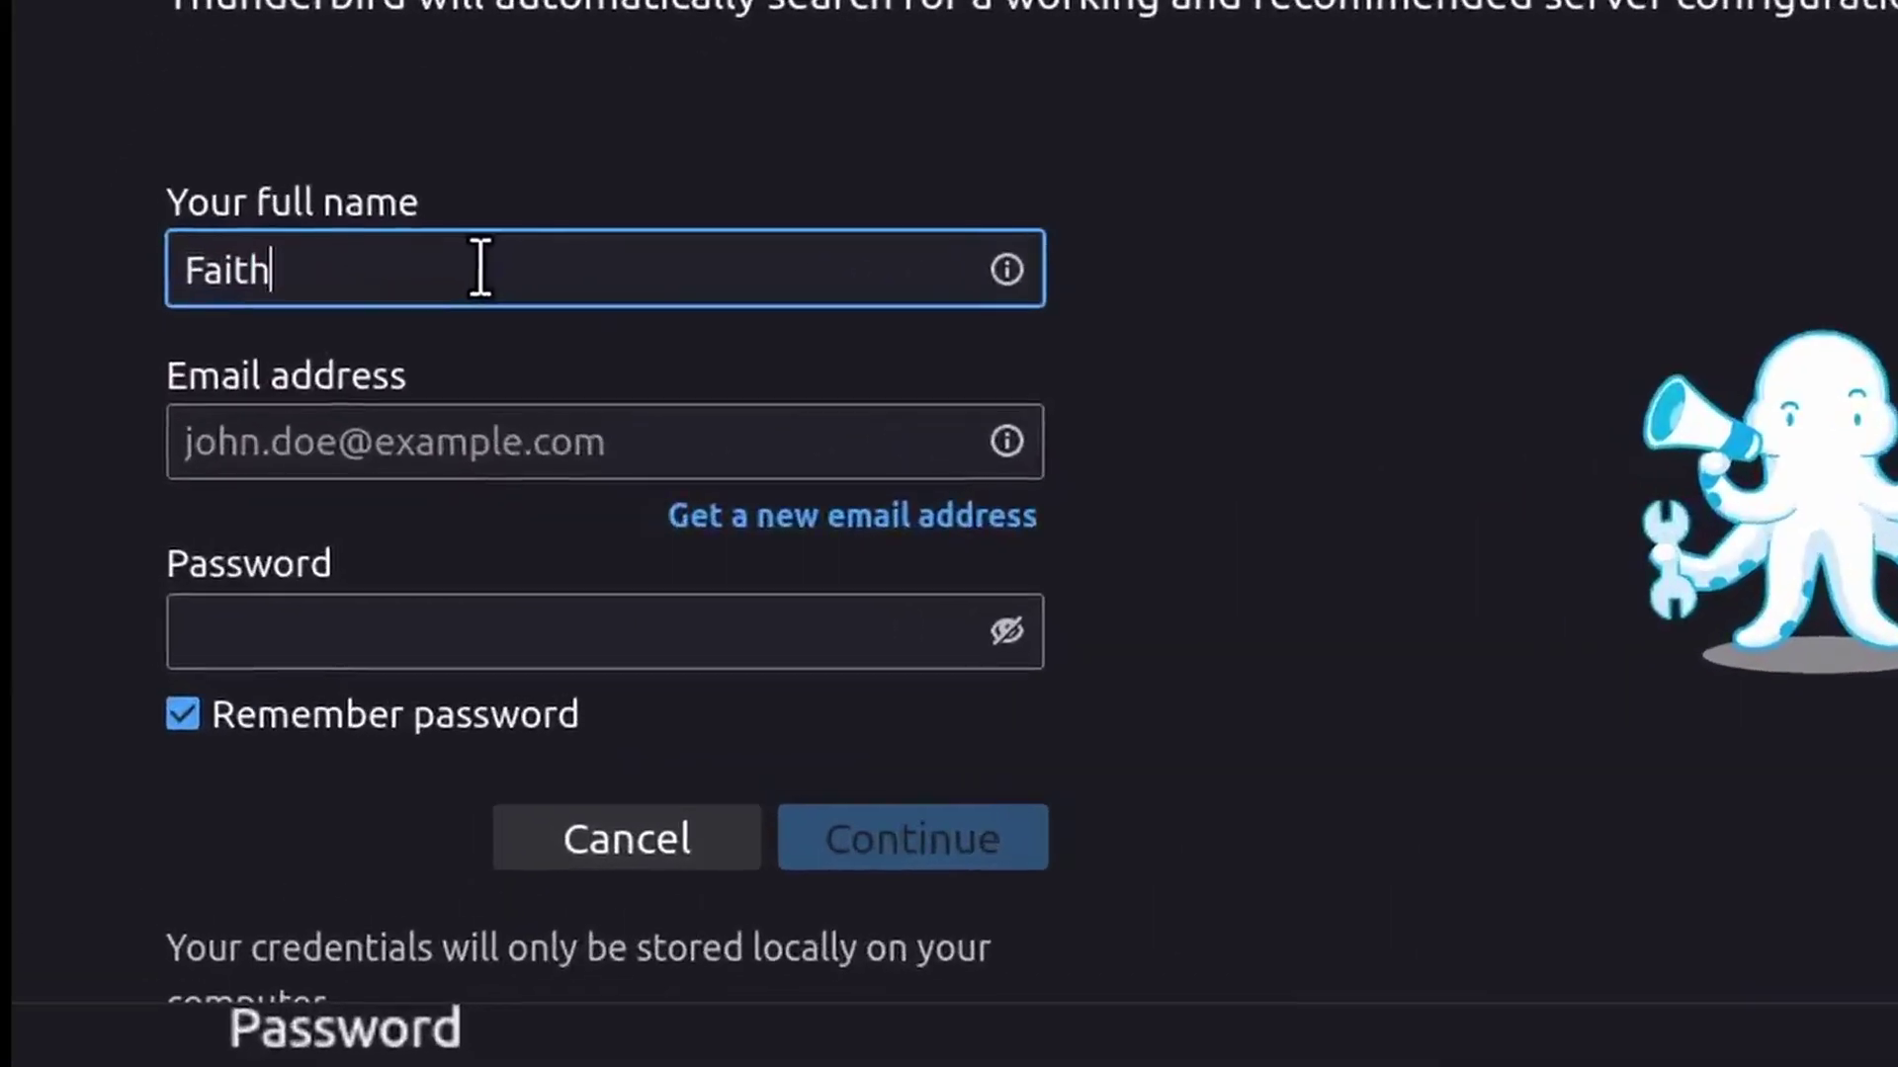
left_click(410, 442)
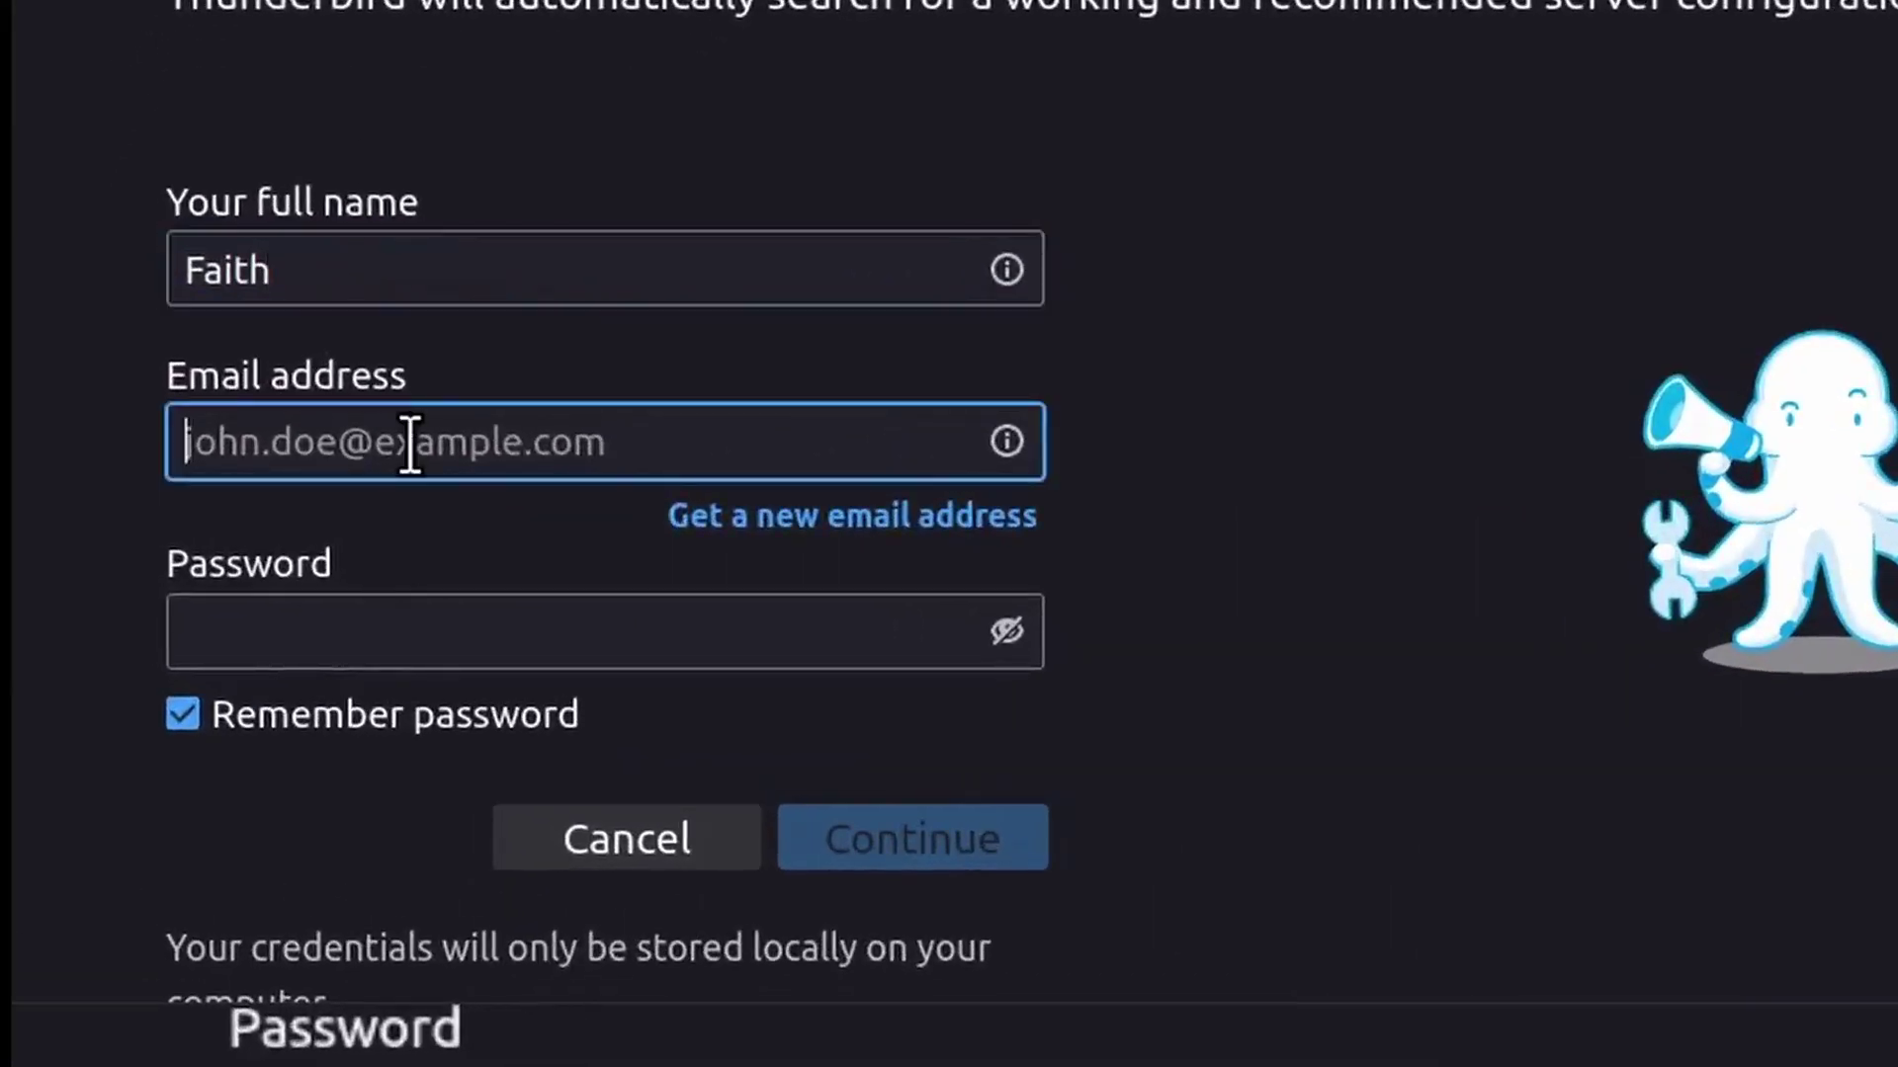
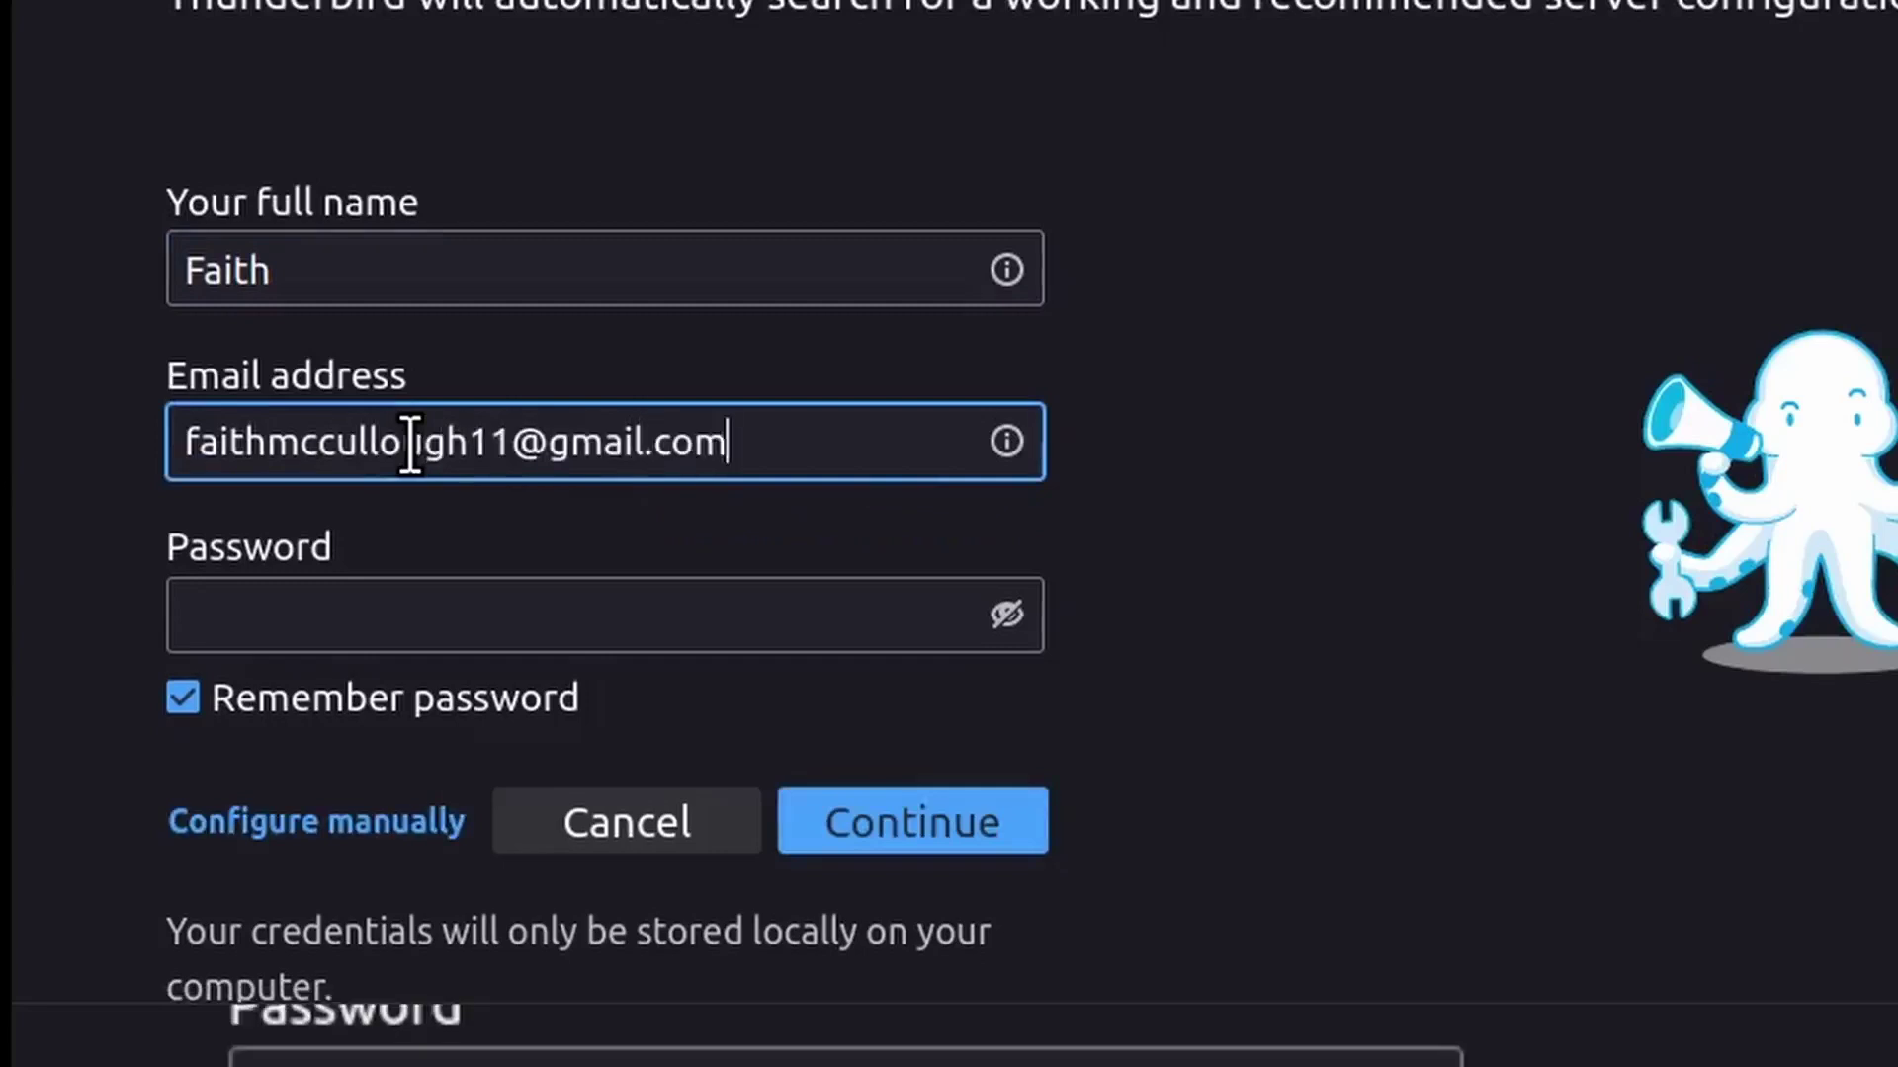
key("Tab")
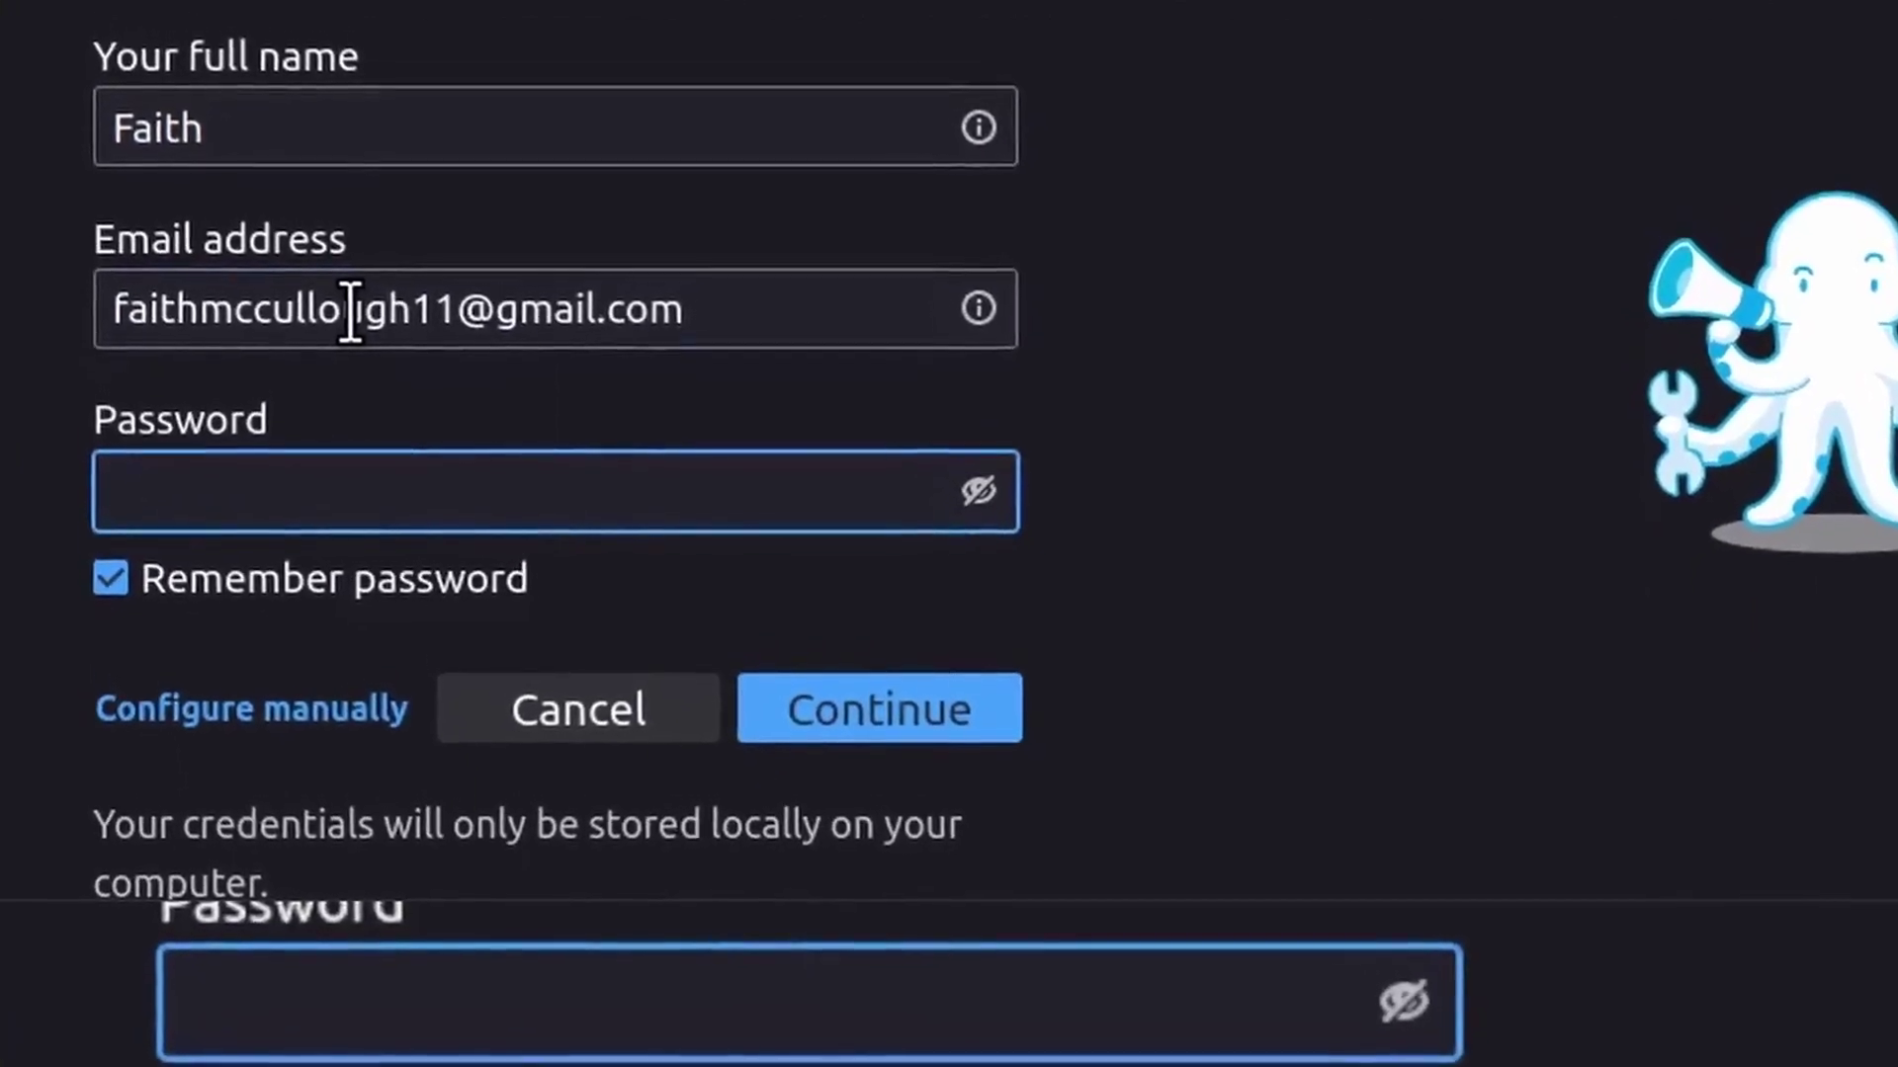
type("••")
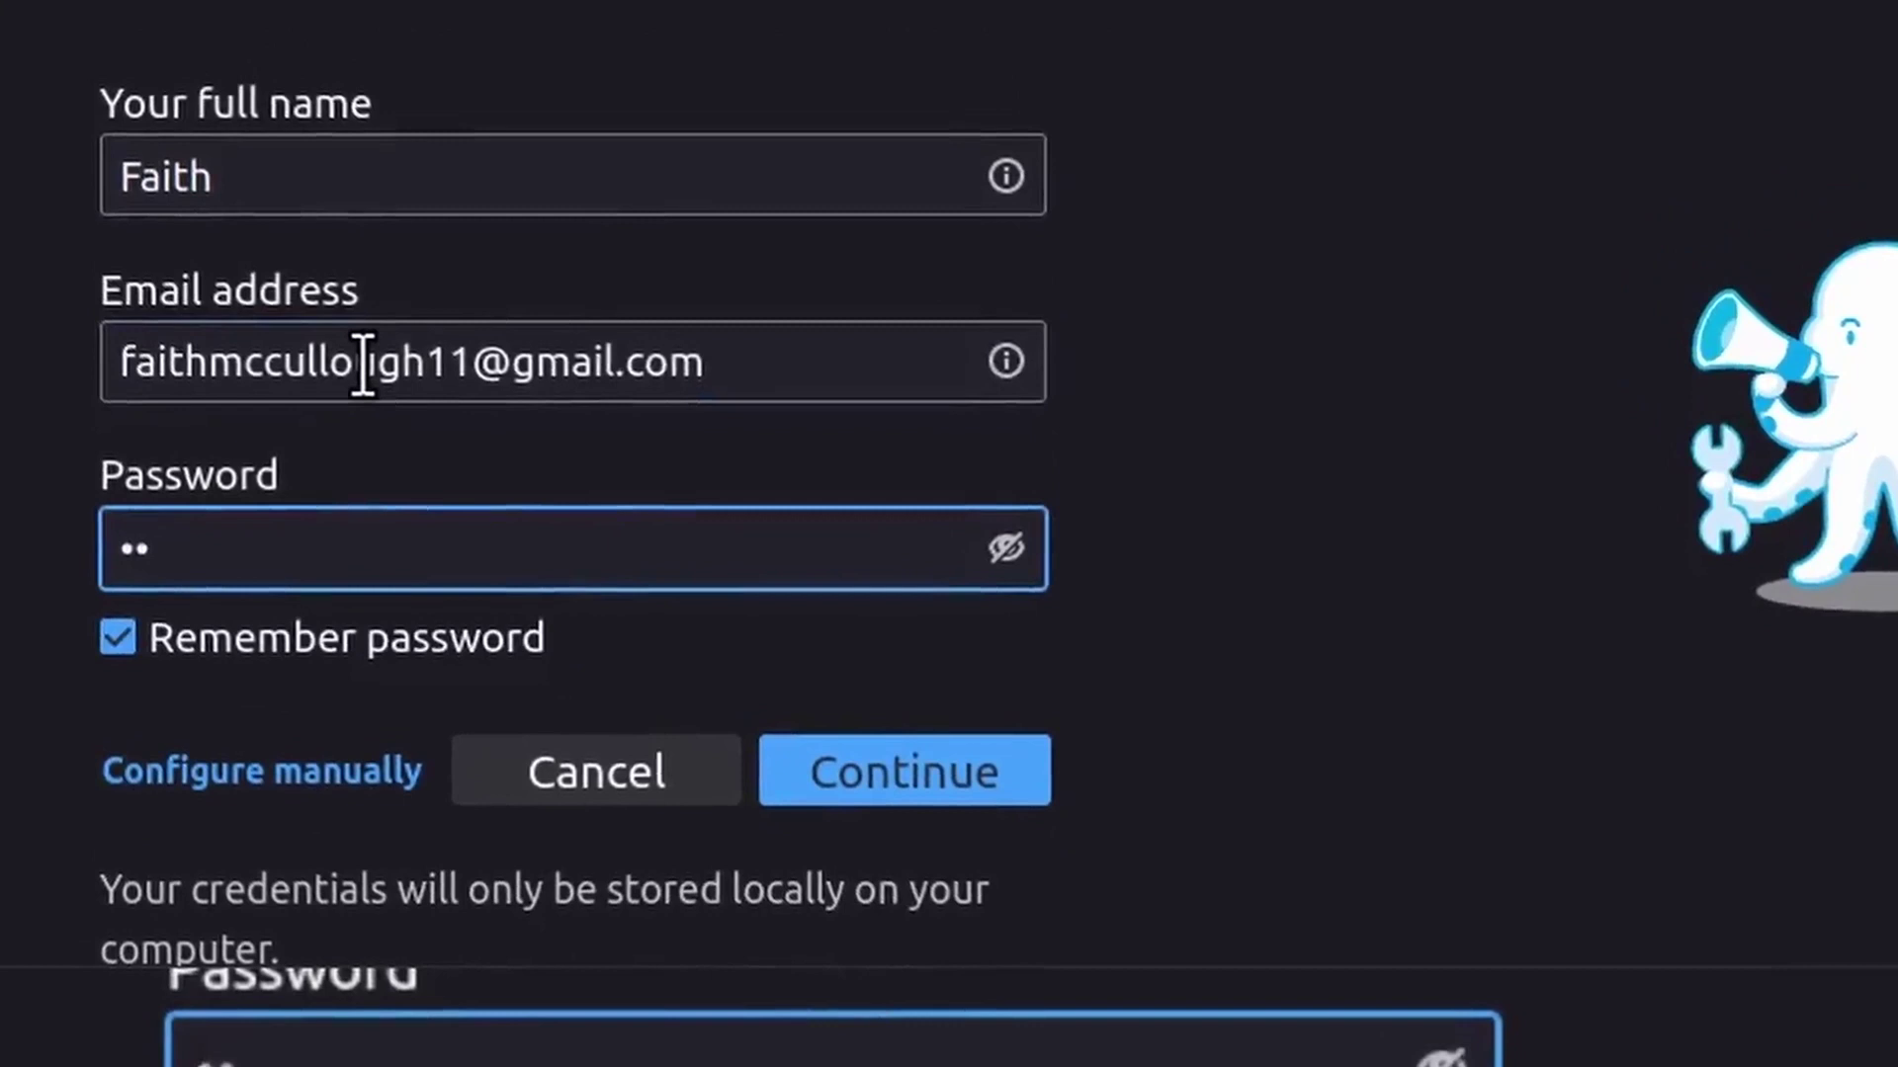
type("••••••")
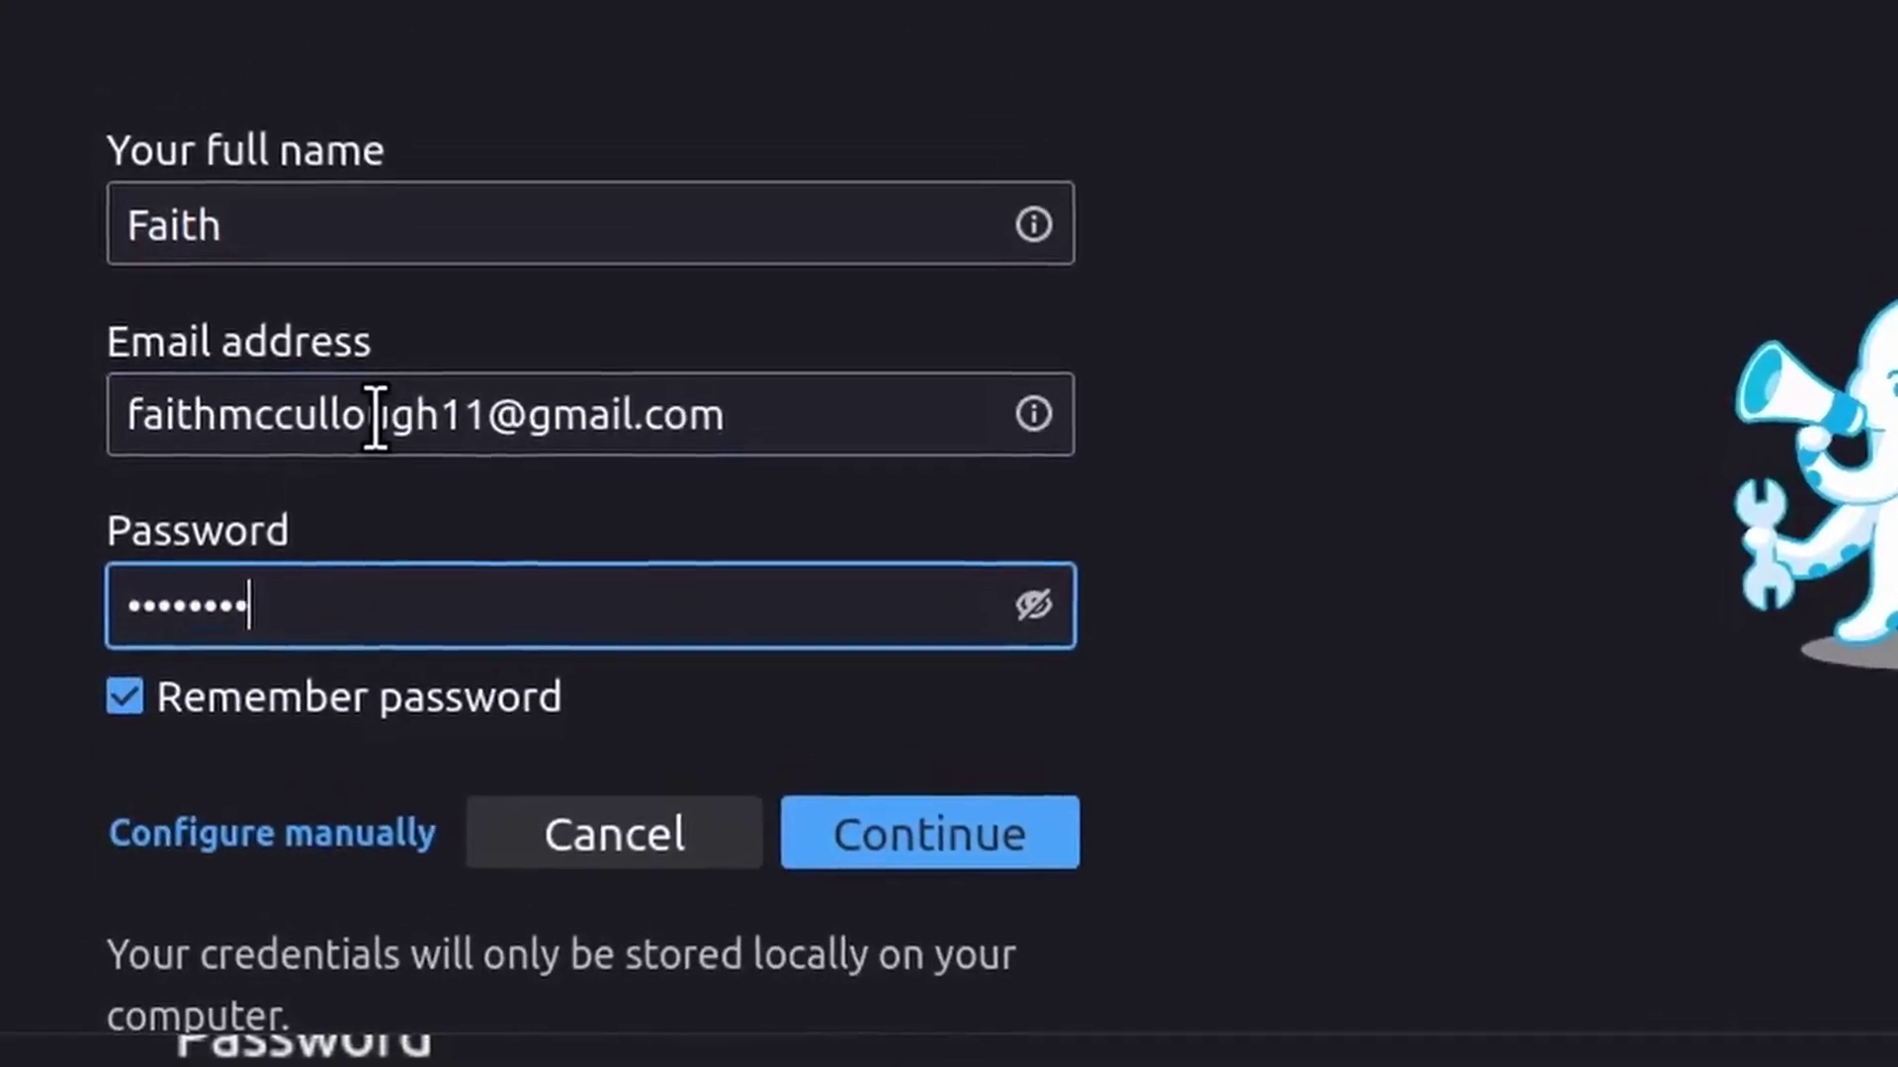
key("BackSpace")
key("BackSpace")
key("BackSpace")
key("BackSpace")
key("BackSpace")
key("BackSpace")
key("BackSpace")
key("BackSpace")
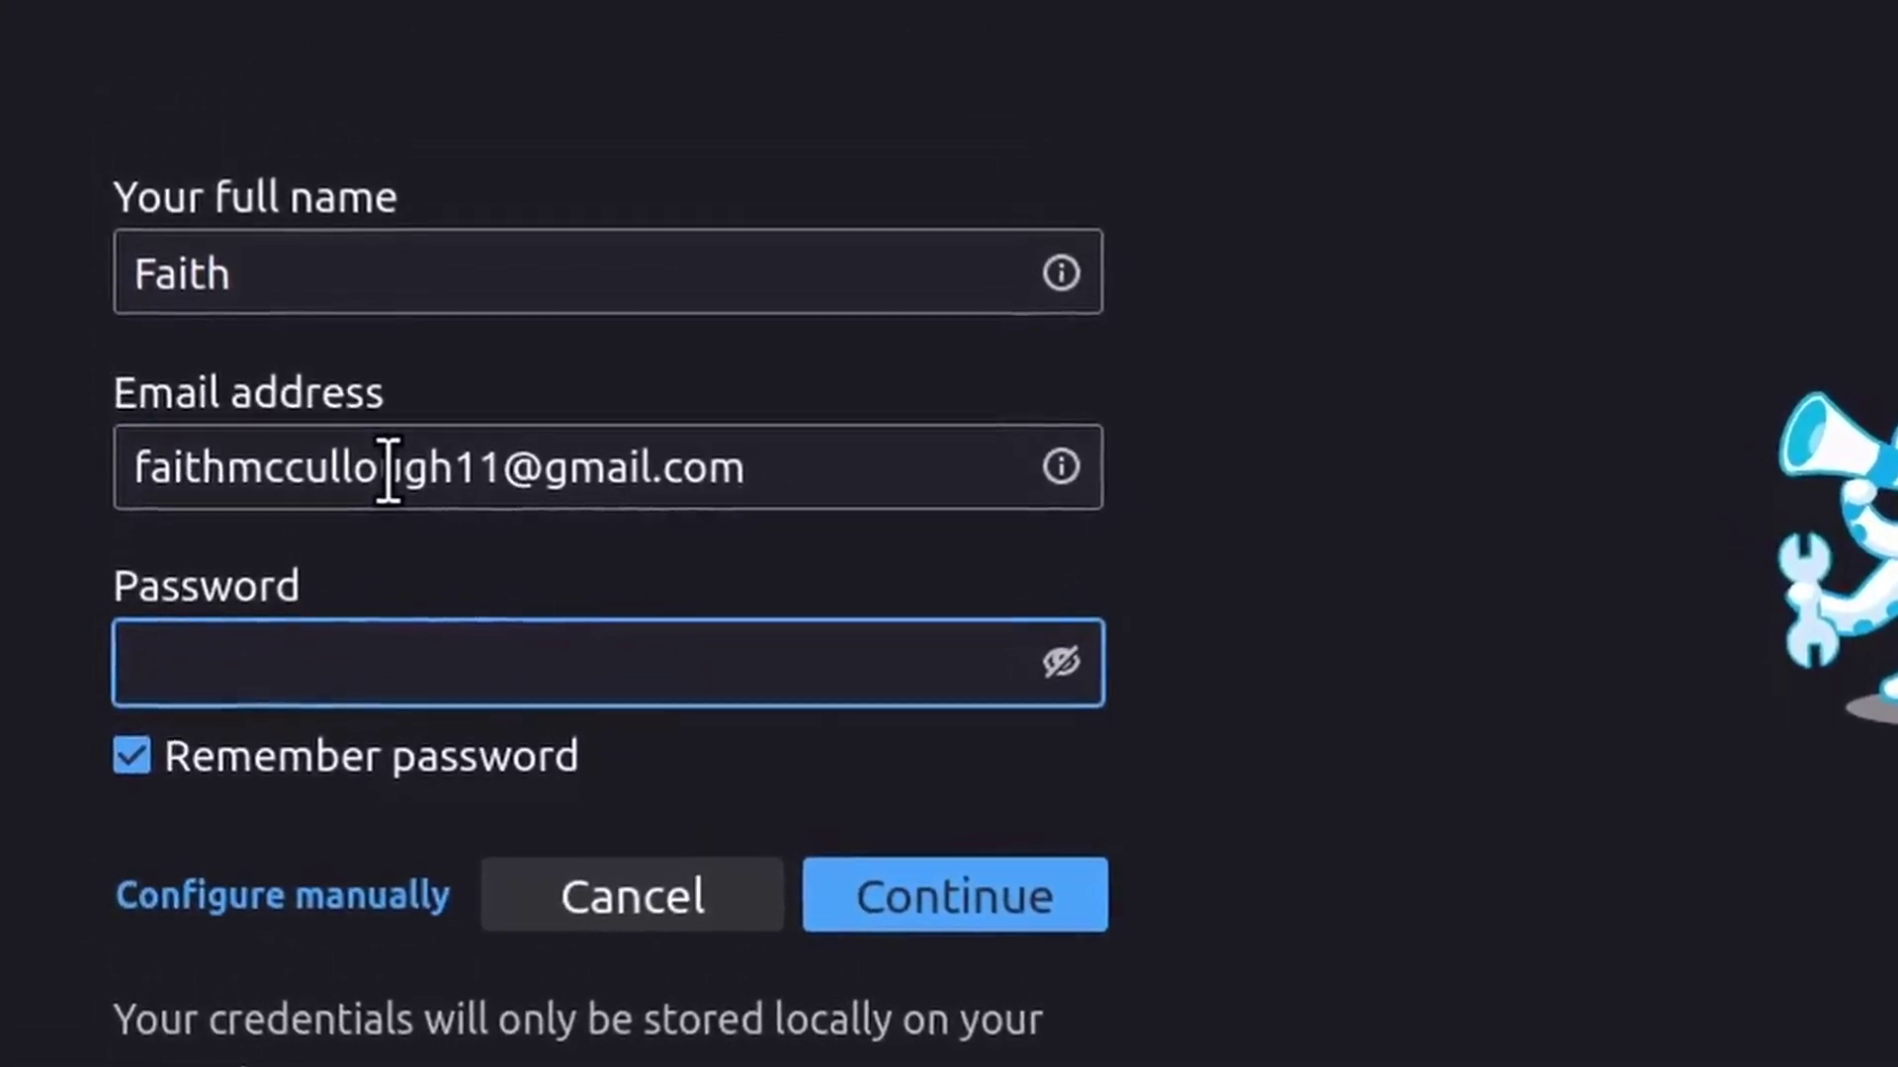
type("•••••••")
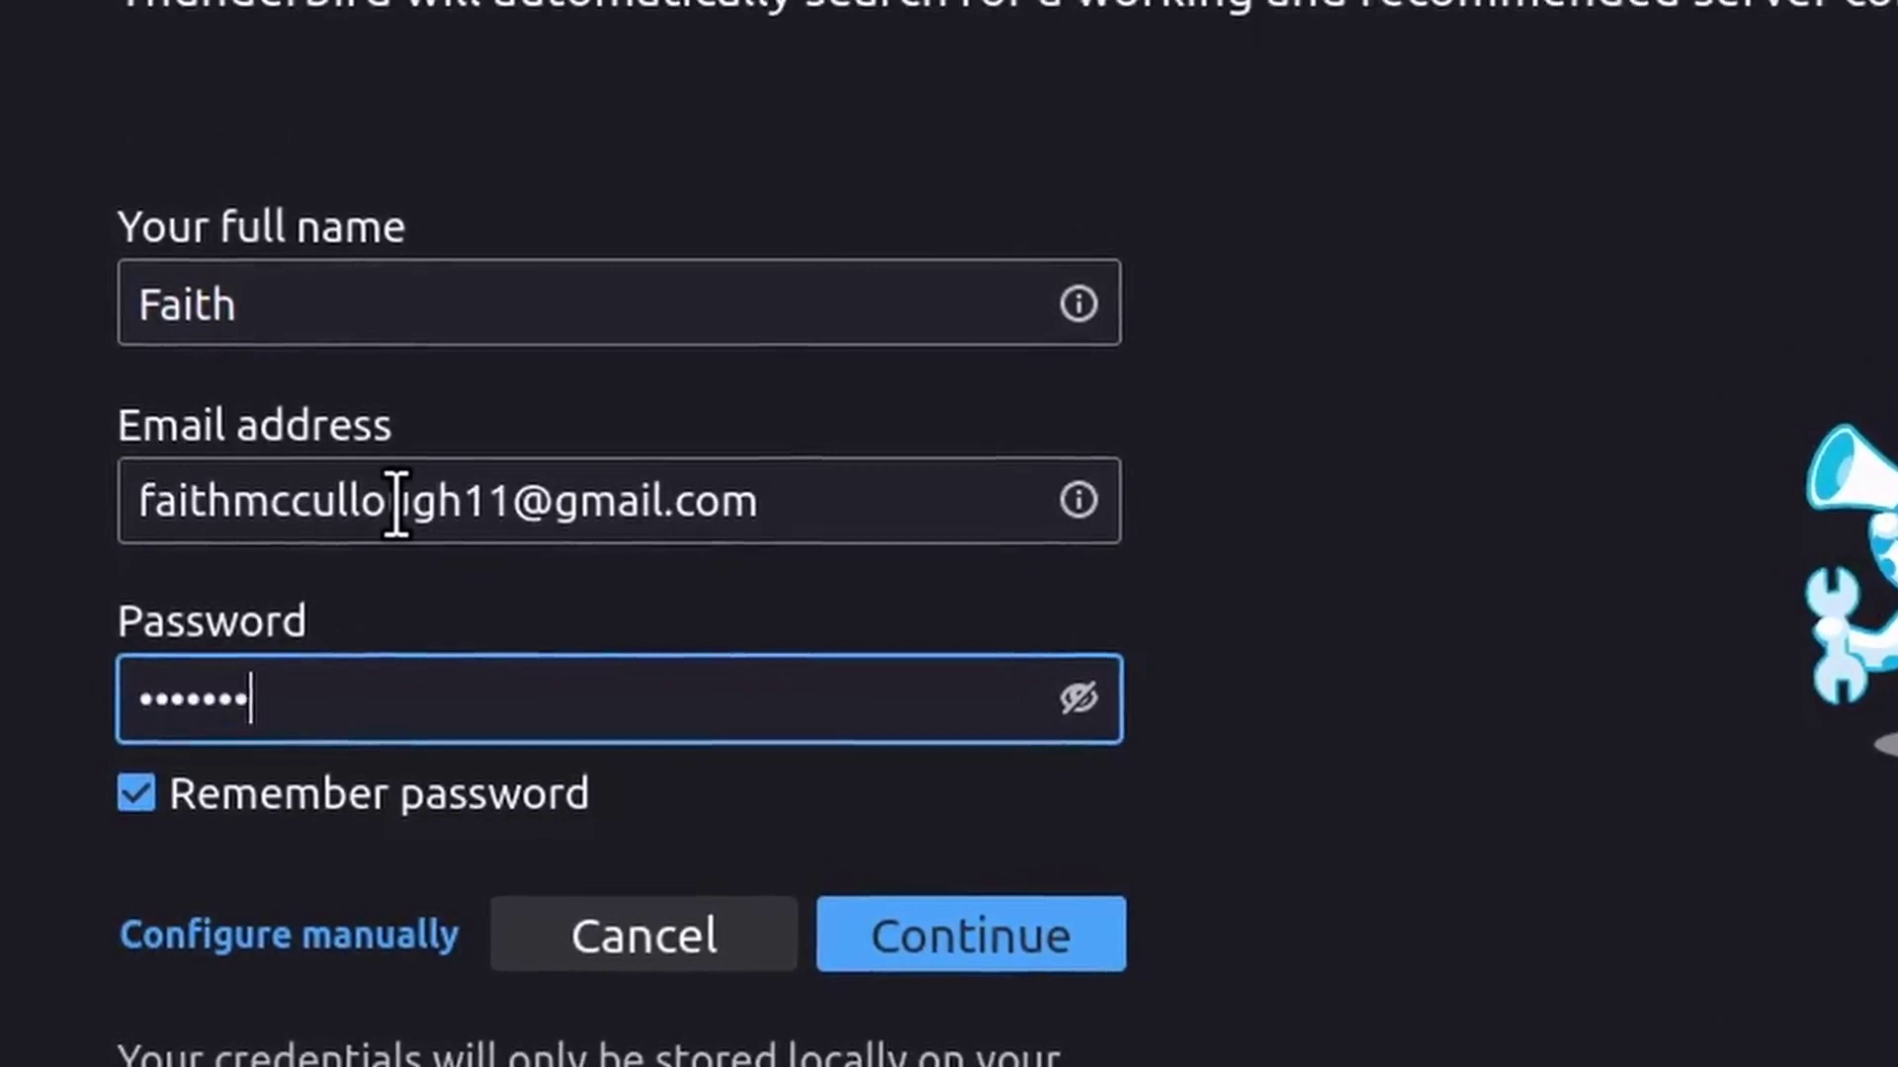
key("BackSpace")
key("BackSpace")
key("BackSpace")
key("BackSpace")
key("BackSpace")
key("BackSpace")
key("BackSpace")
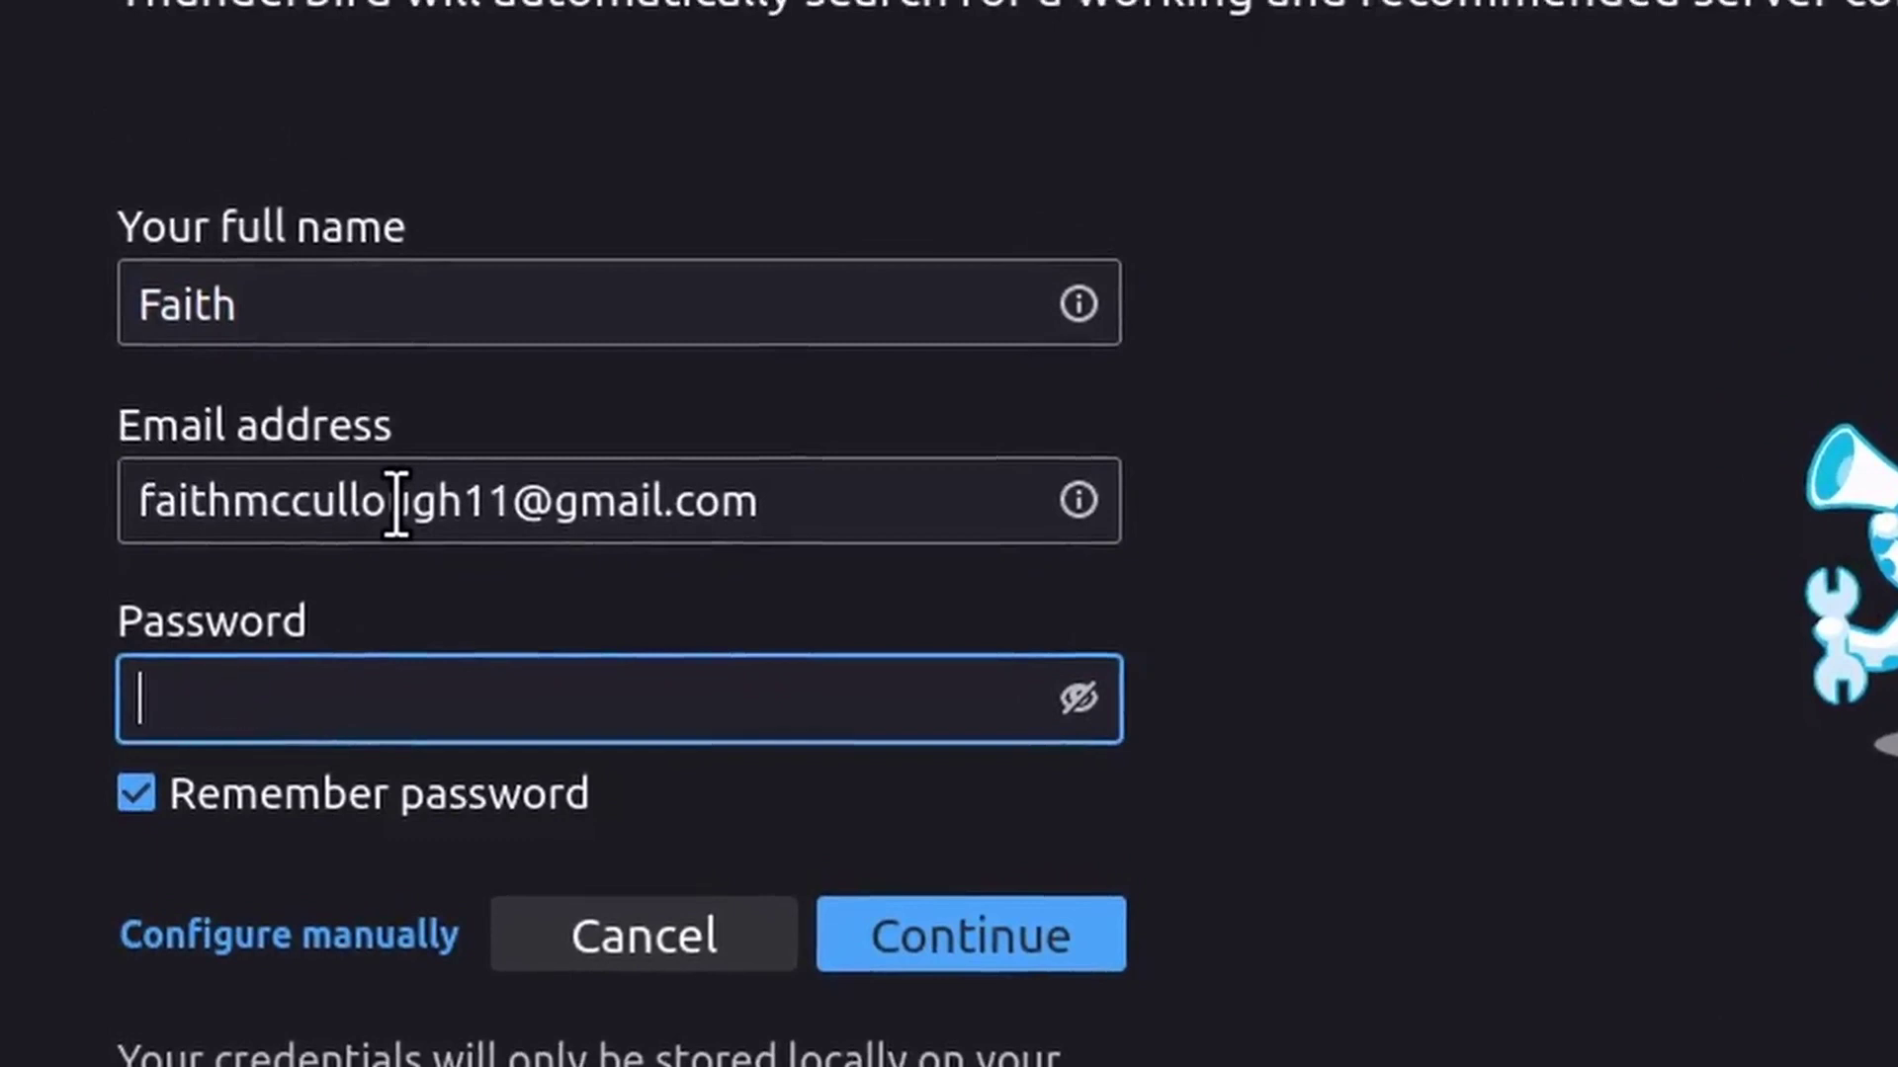
type("••••••••")
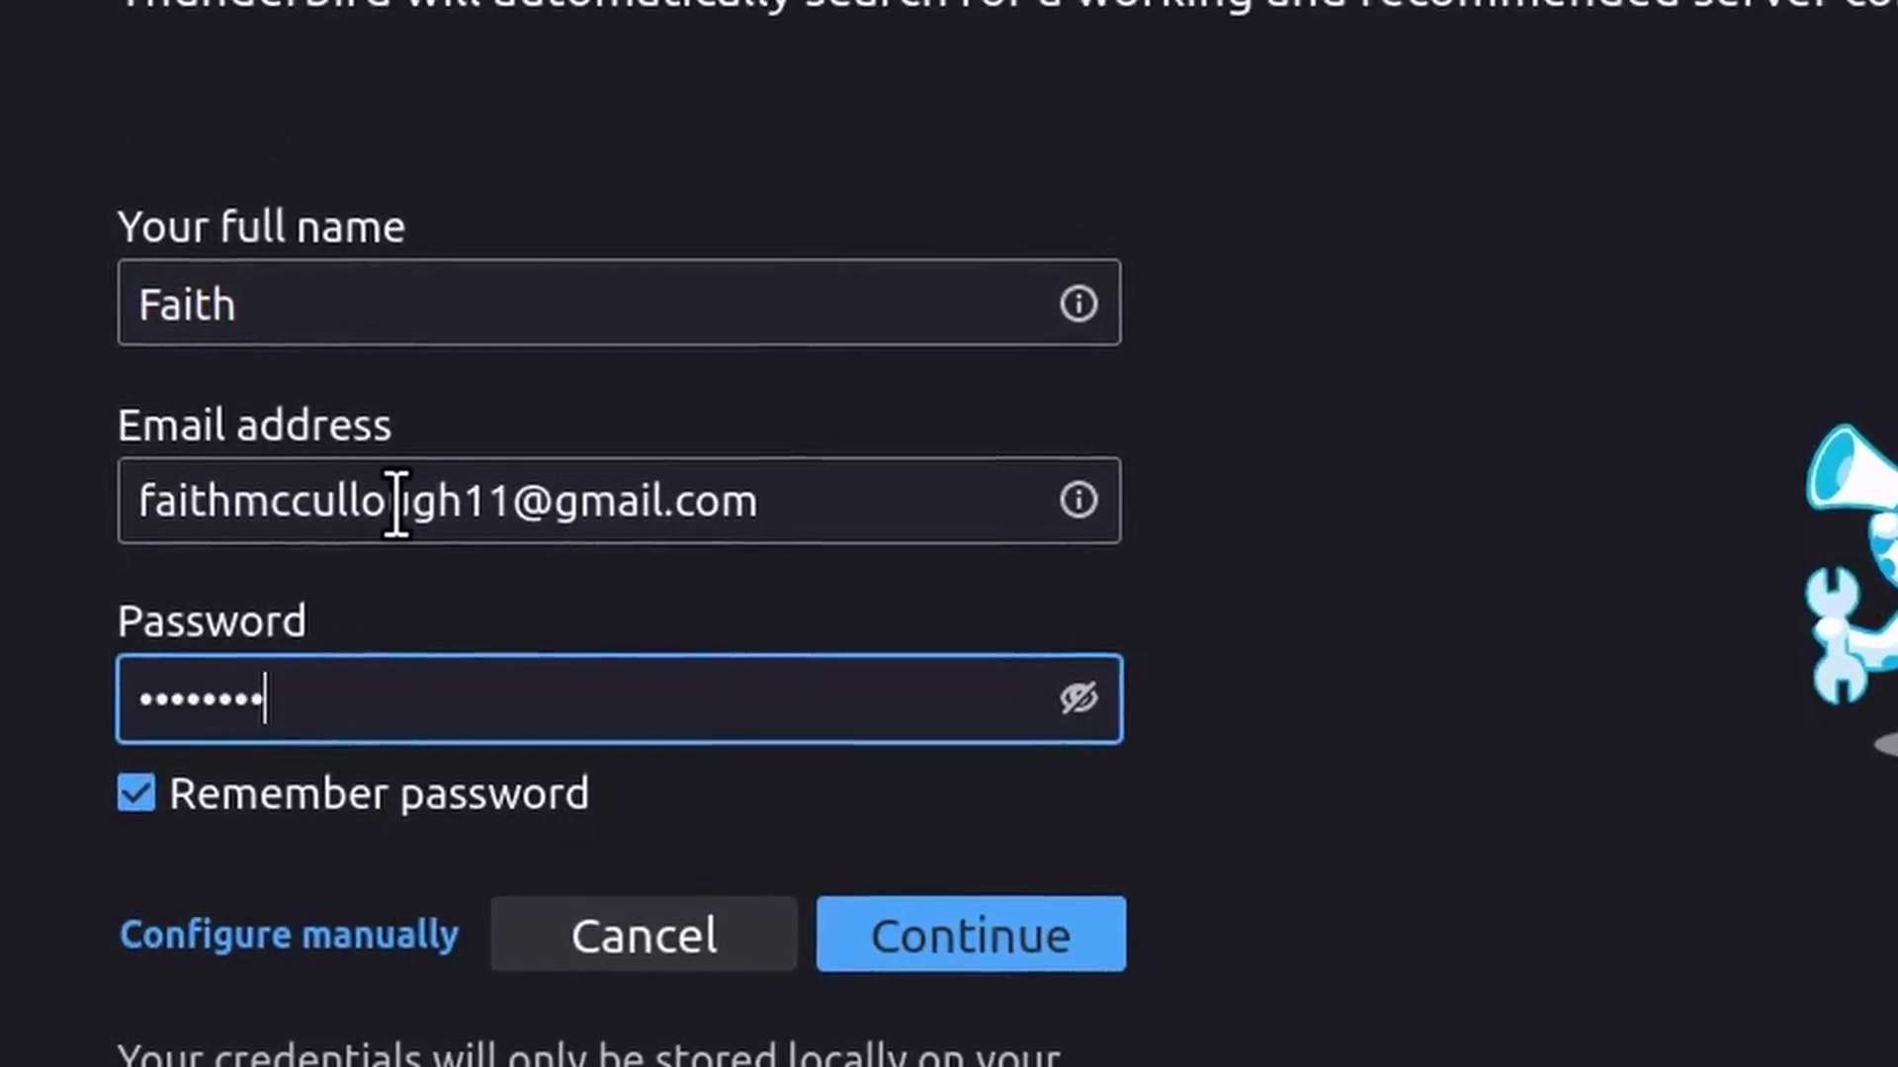
type("••••")
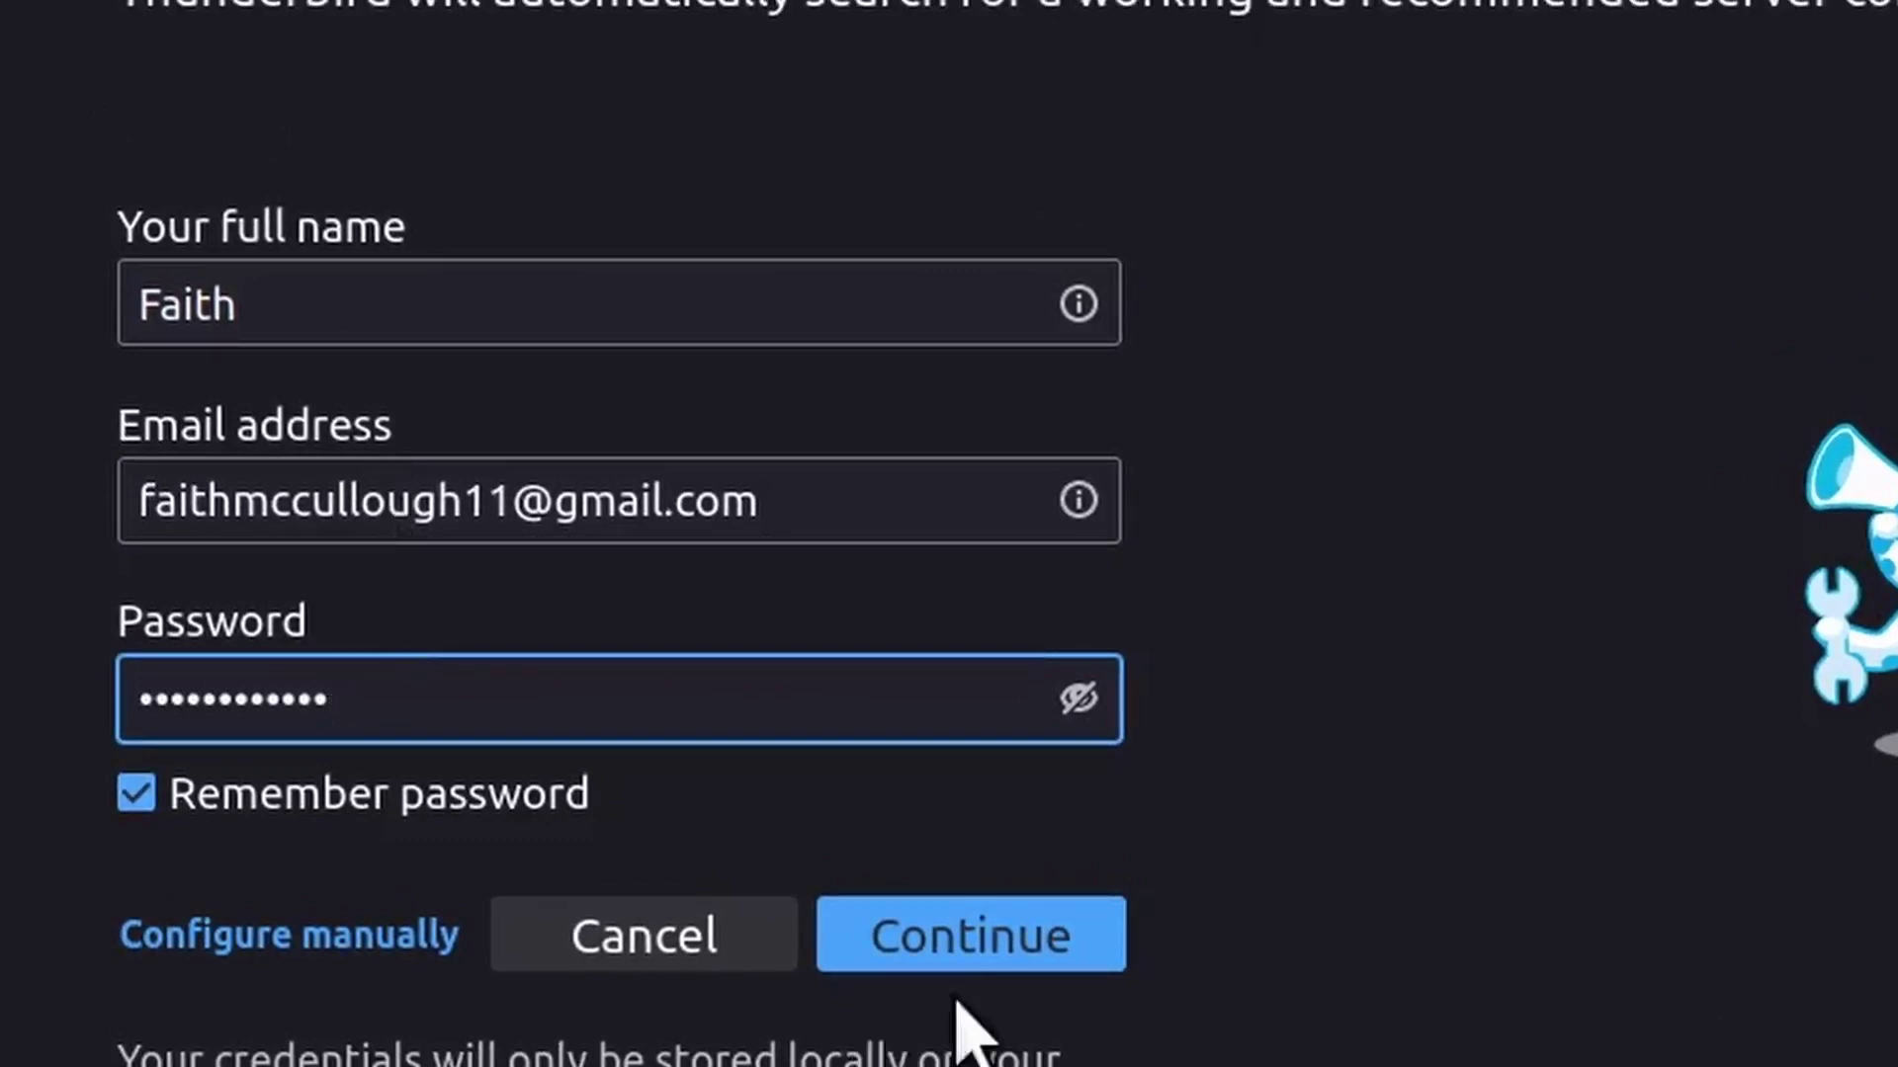
Accept the IMAP configuration found in the Mozilla ISP database for the Gmail account
left_click(1001, 966)
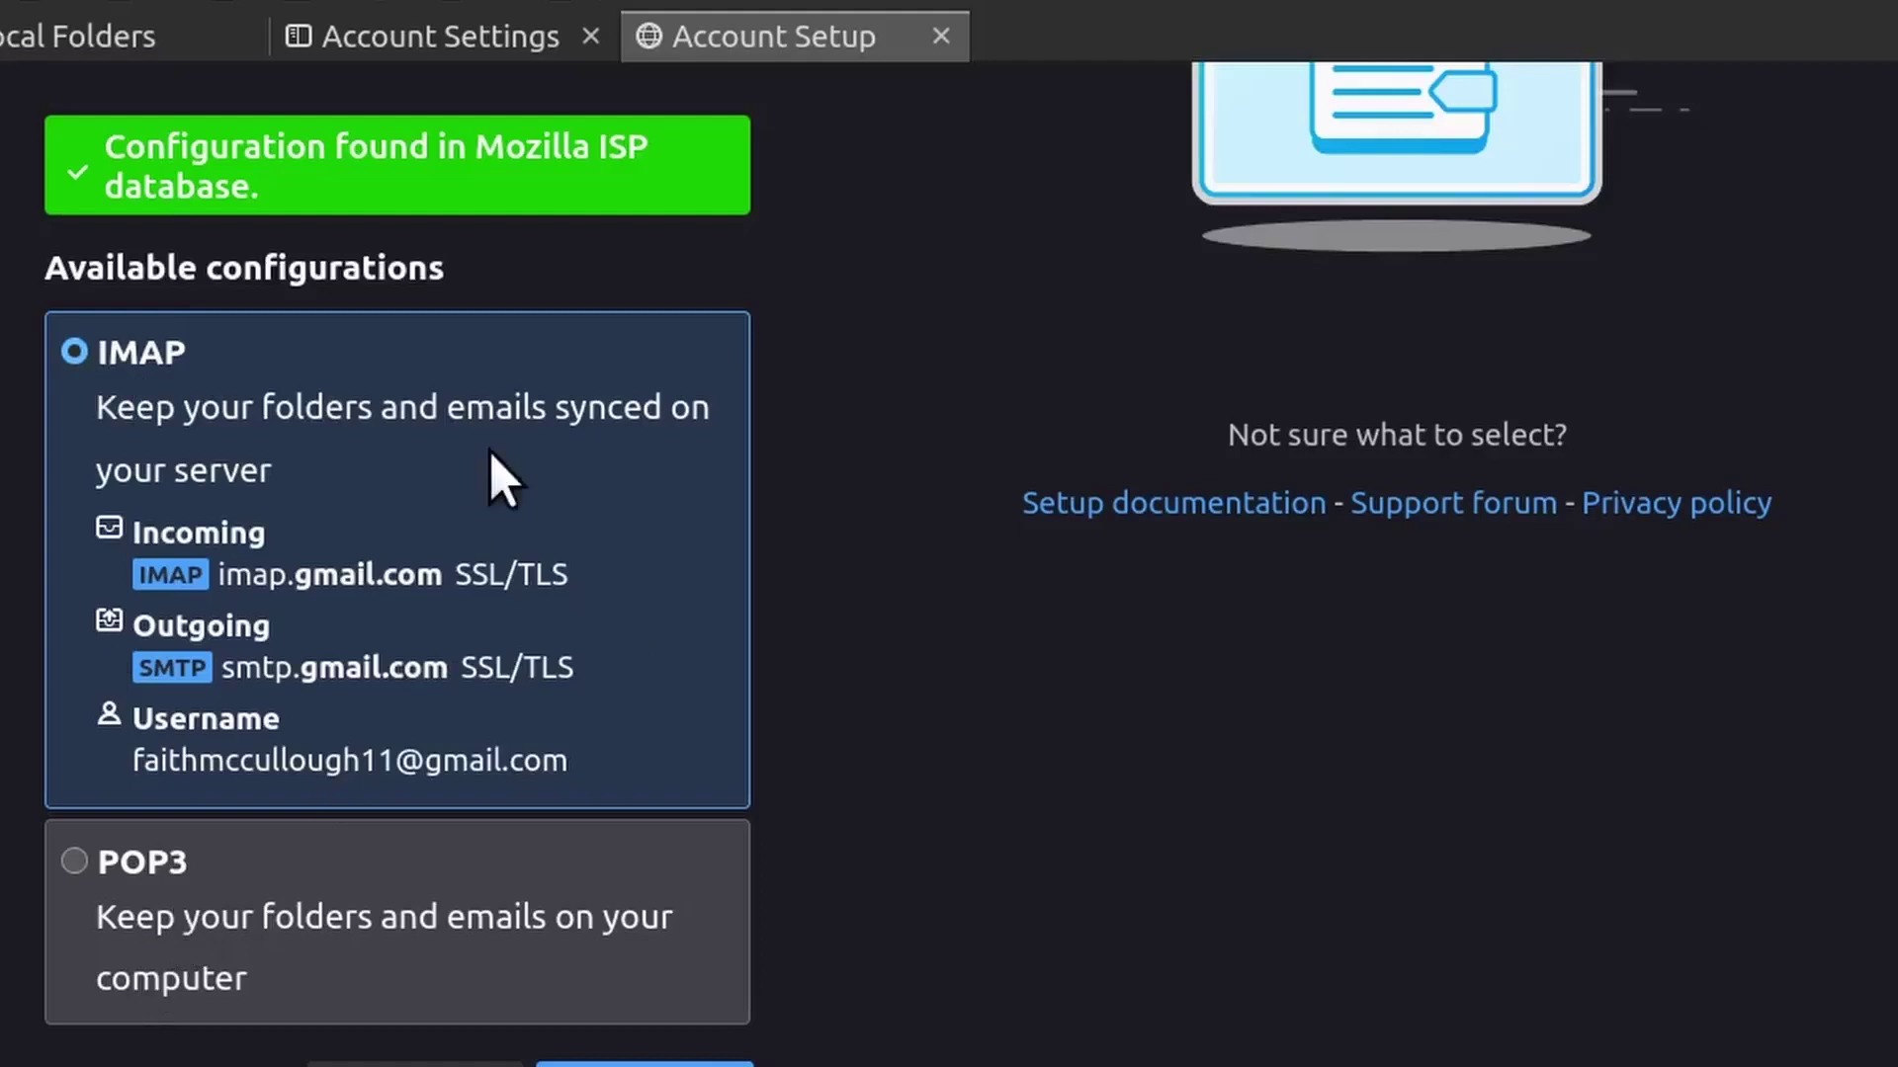
scroll(492, 463, "down", 3)
scroll(489, 479, "up", 7)
scroll(524, 547, "down", 7)
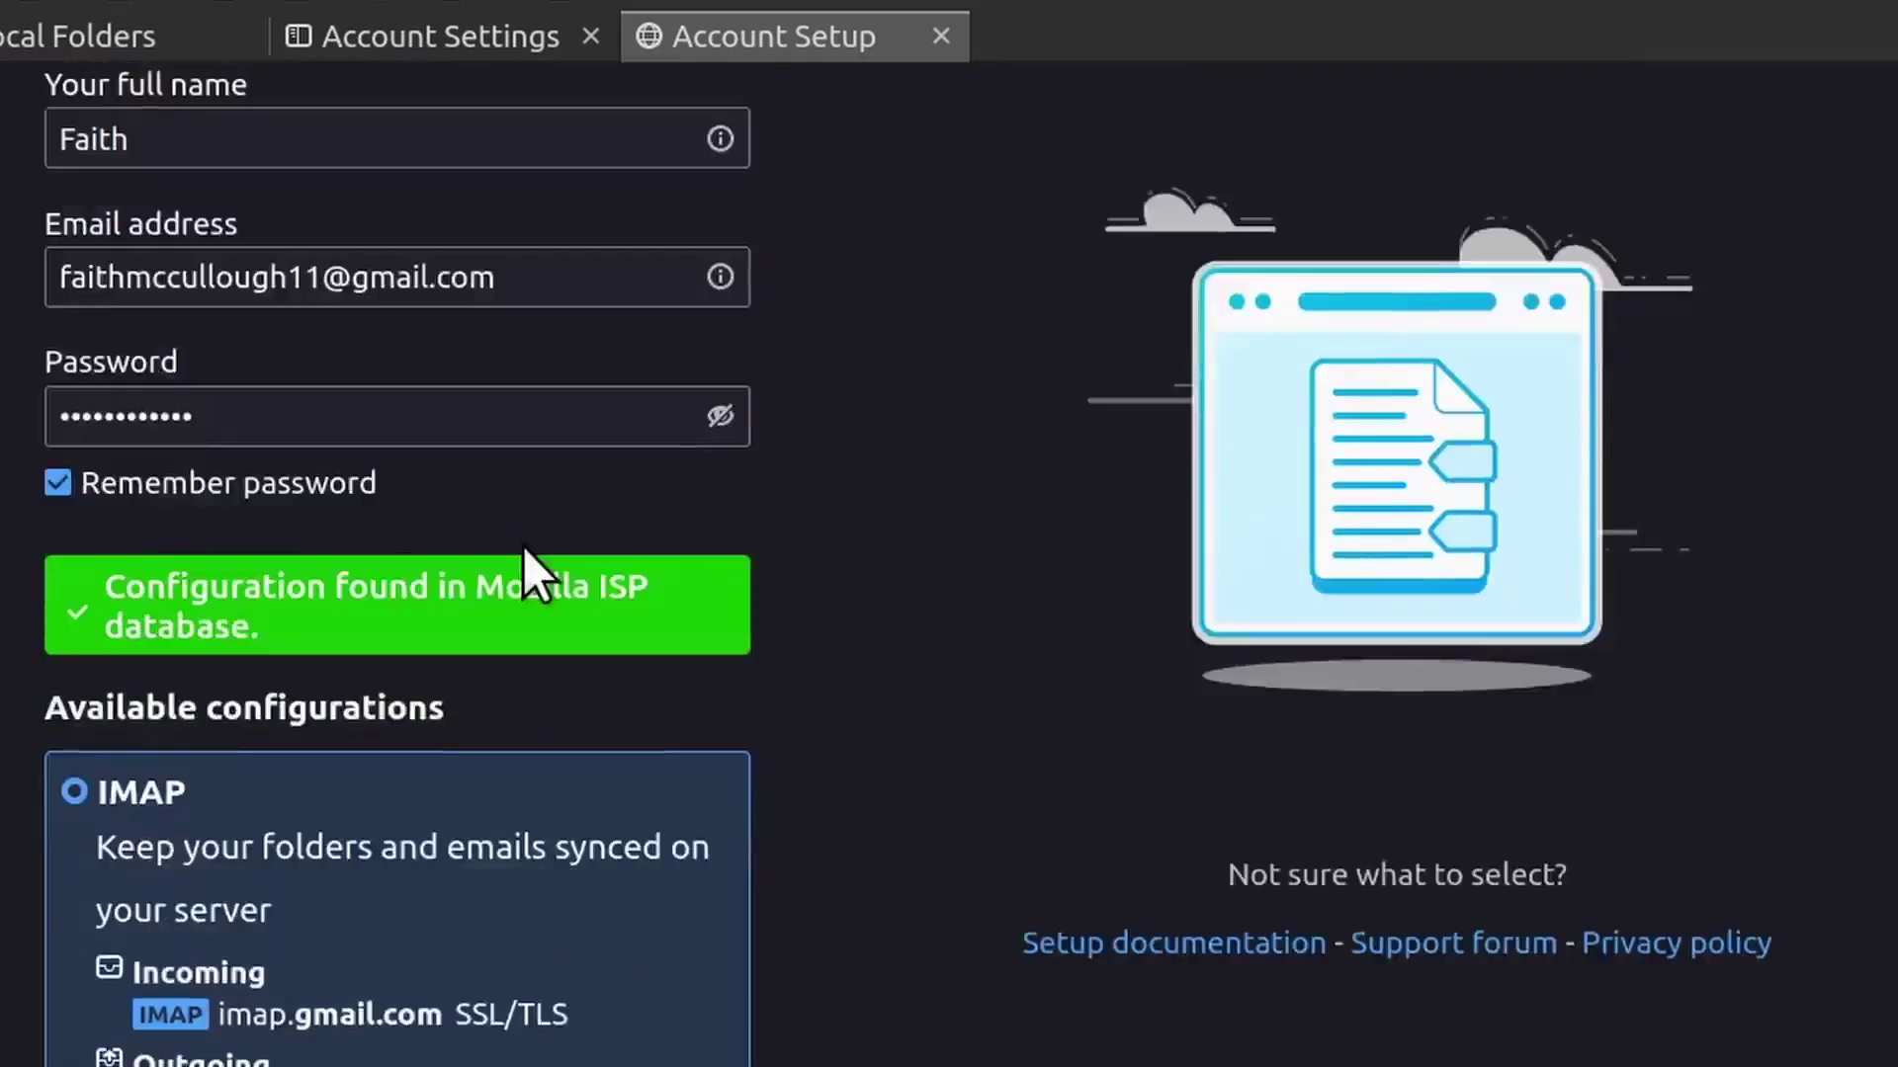
scroll(510, 484, "up", 5)
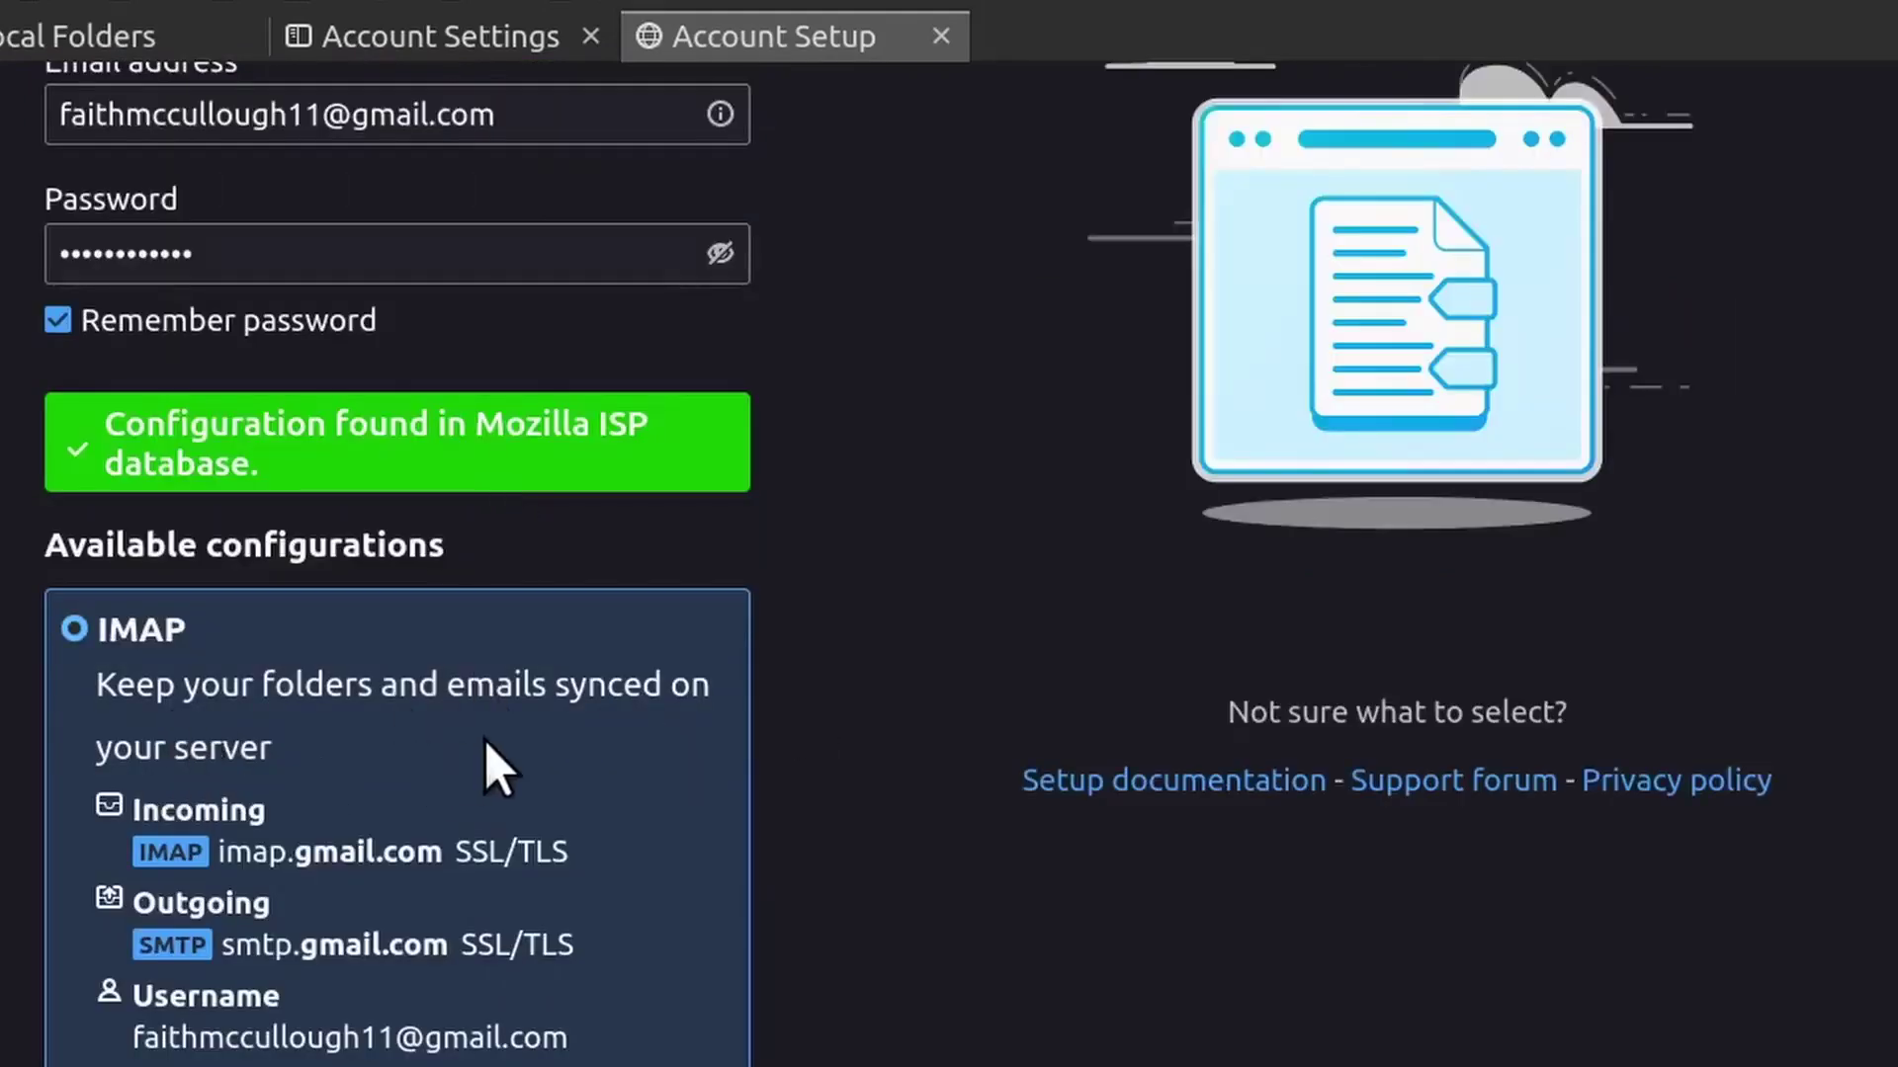
scroll(499, 766, "down", 5)
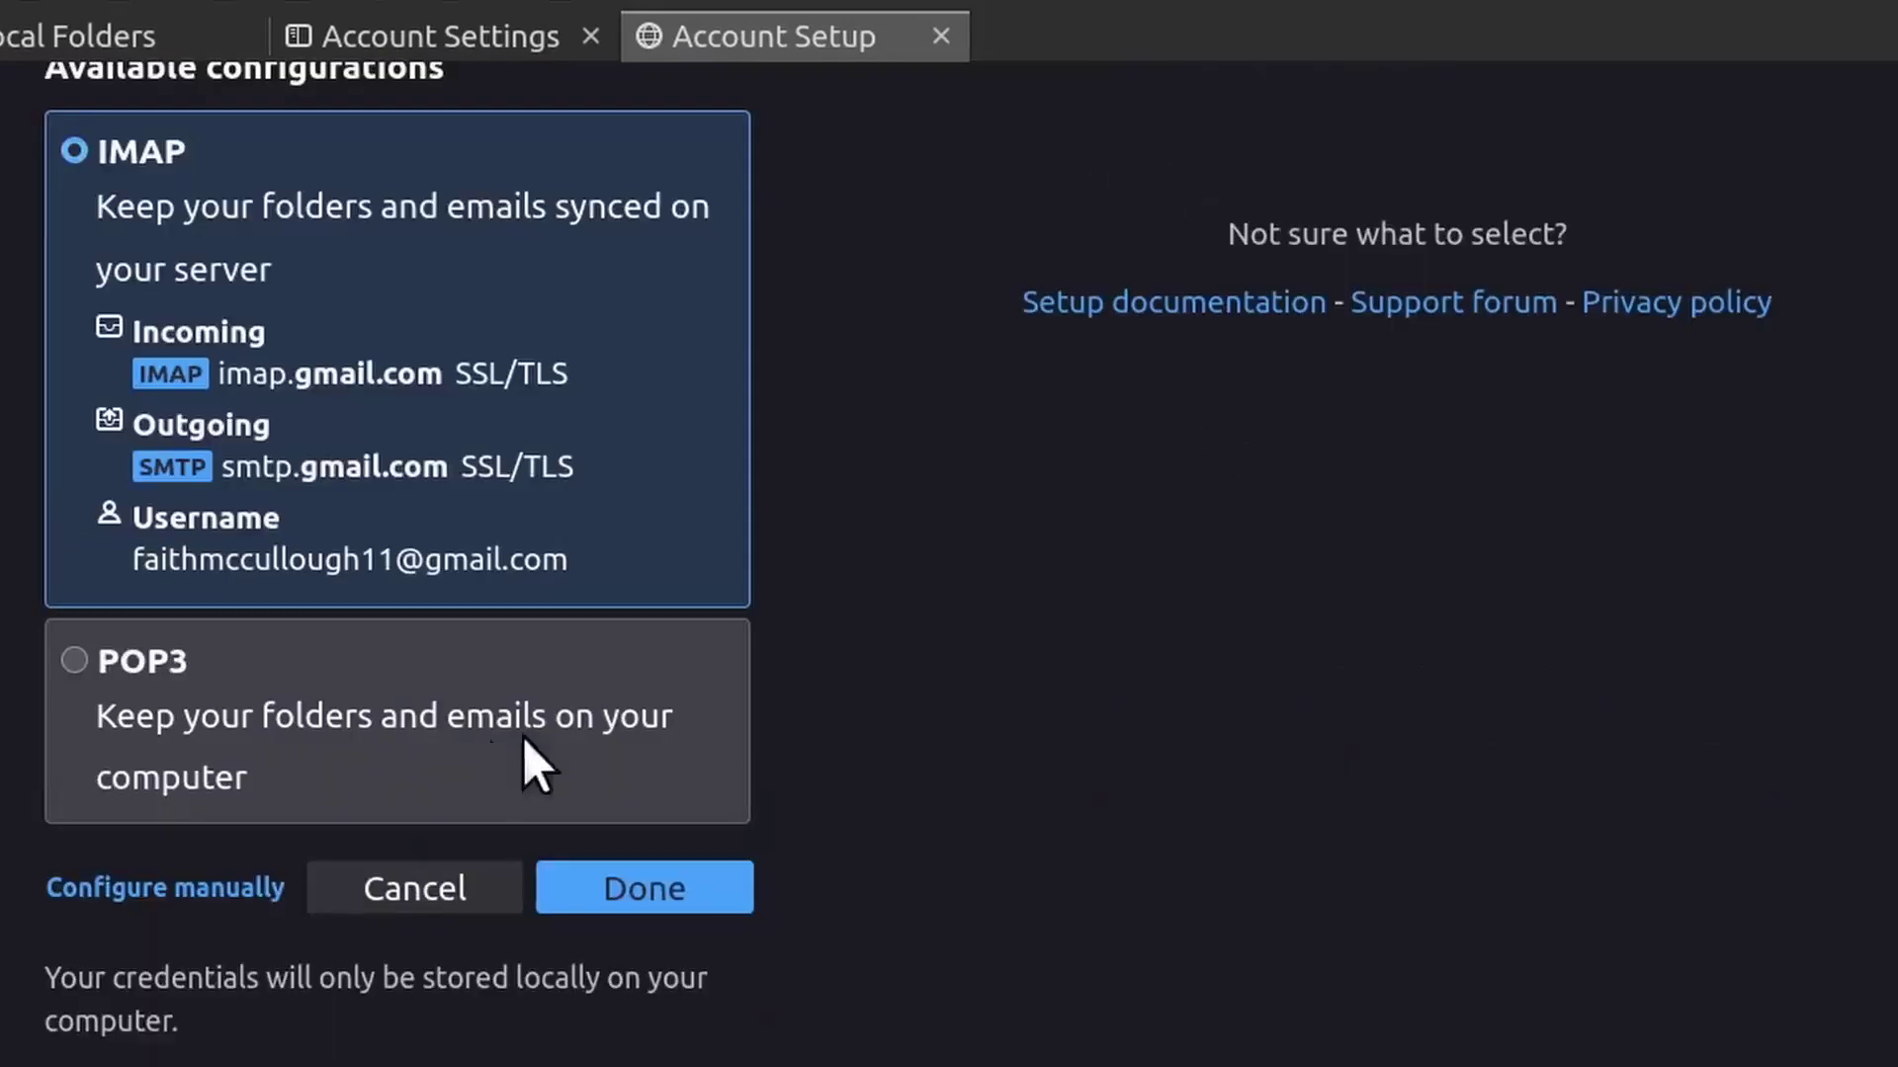
left_click(647, 890)
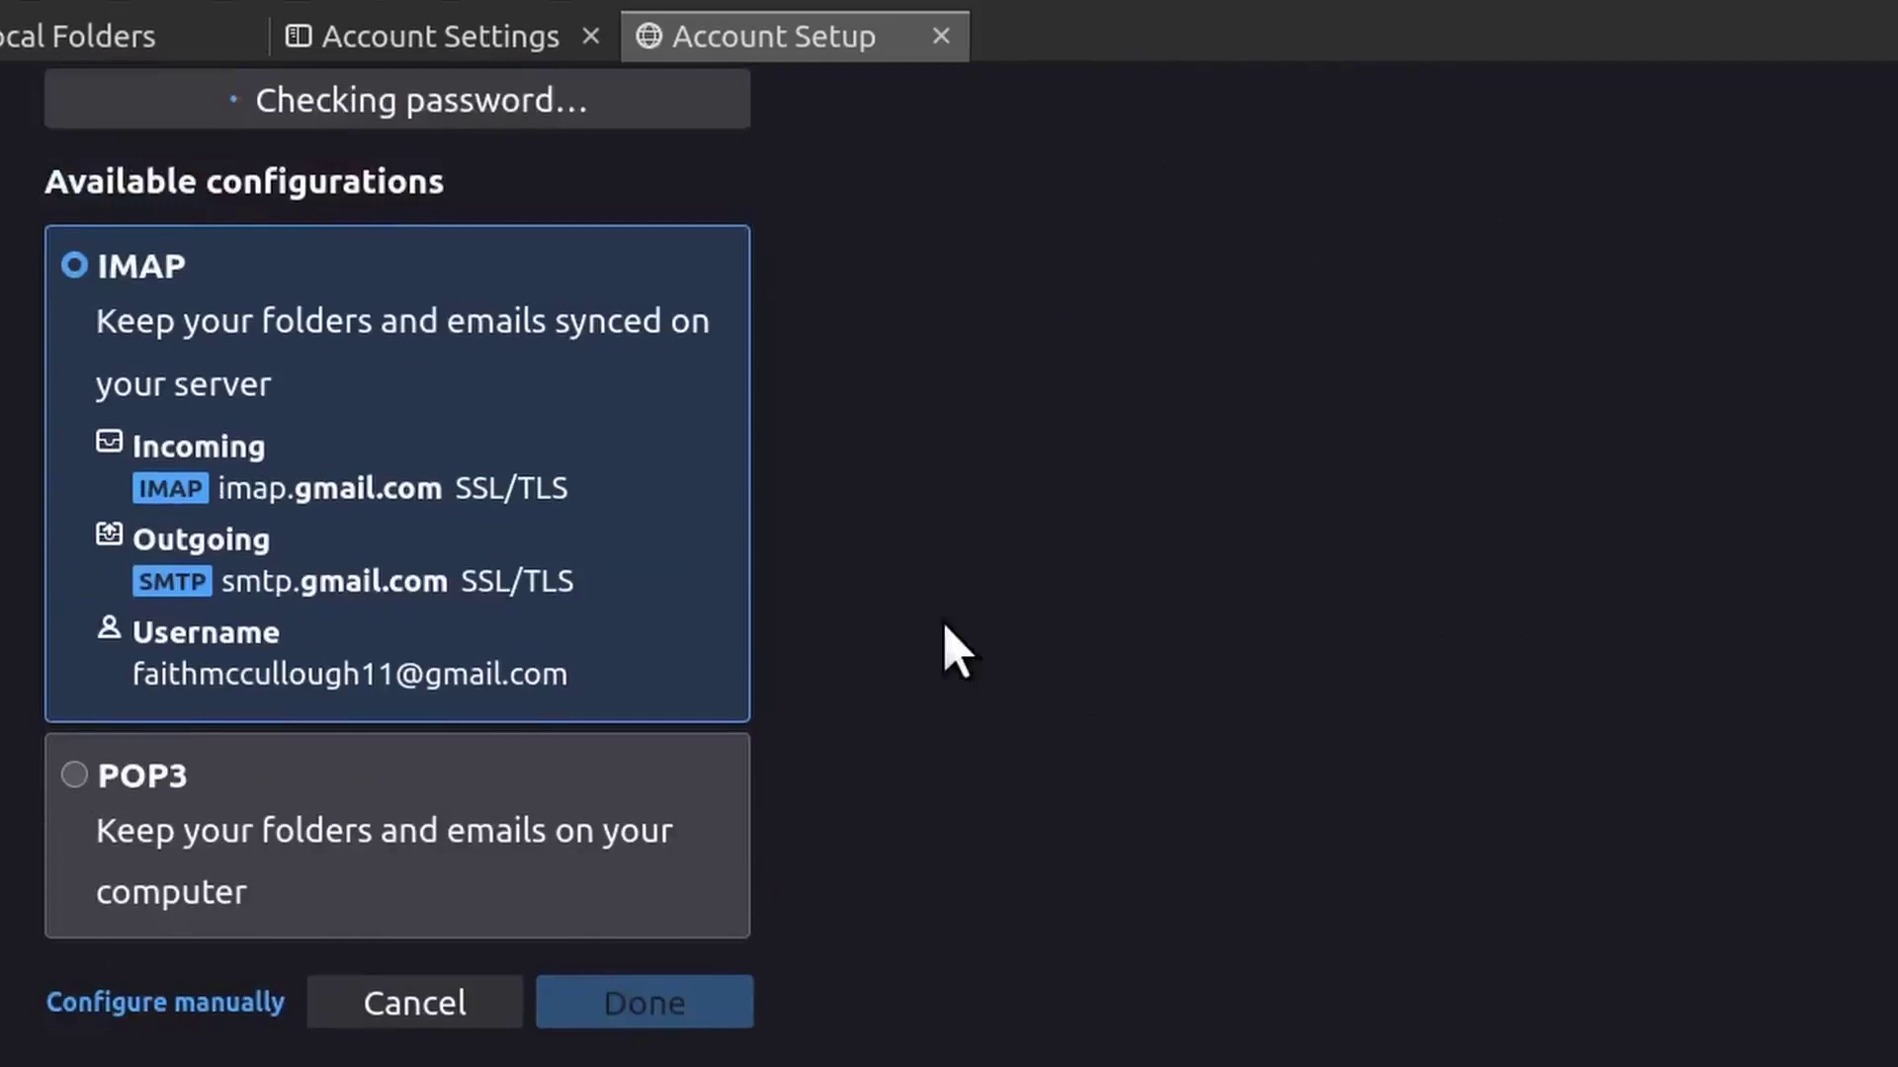
scroll(956, 653, "up", 5)
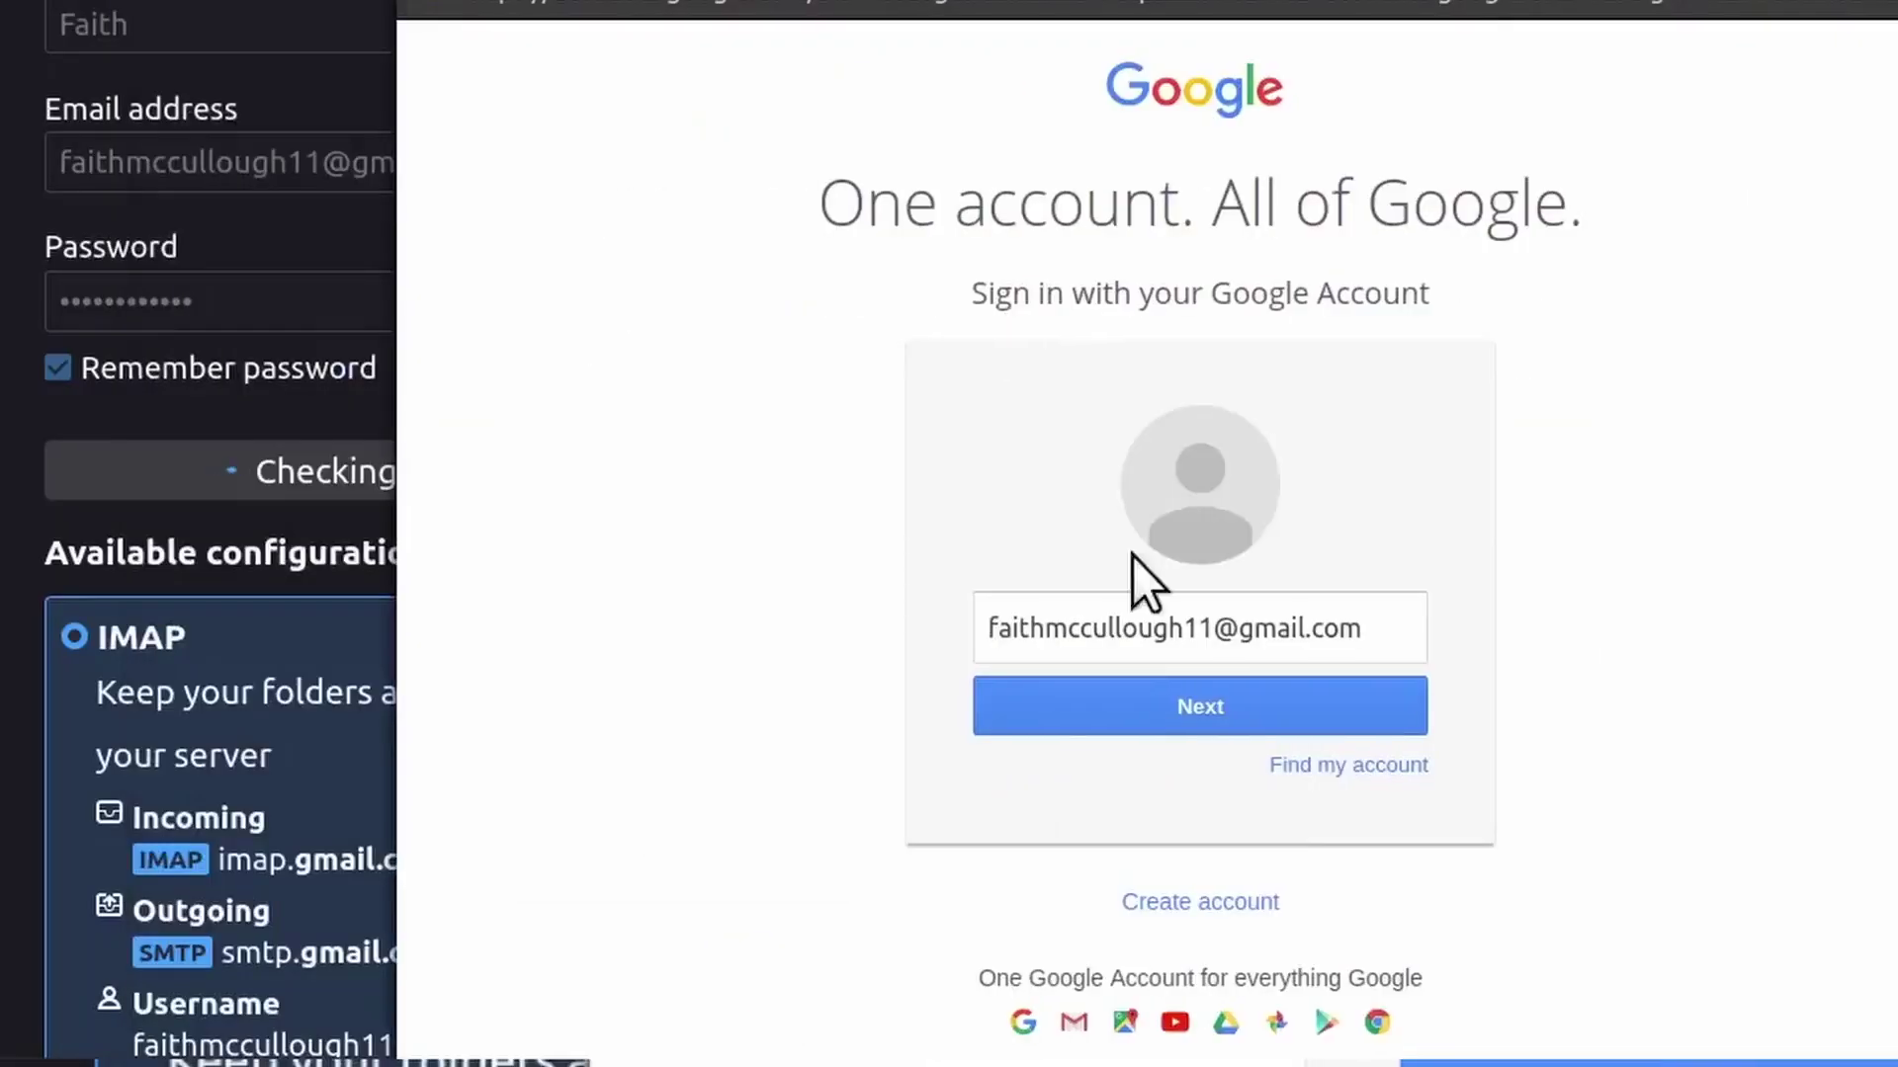
Sign in to Google with the account password, retrying after the wrong-password error
left_click(1188, 698)
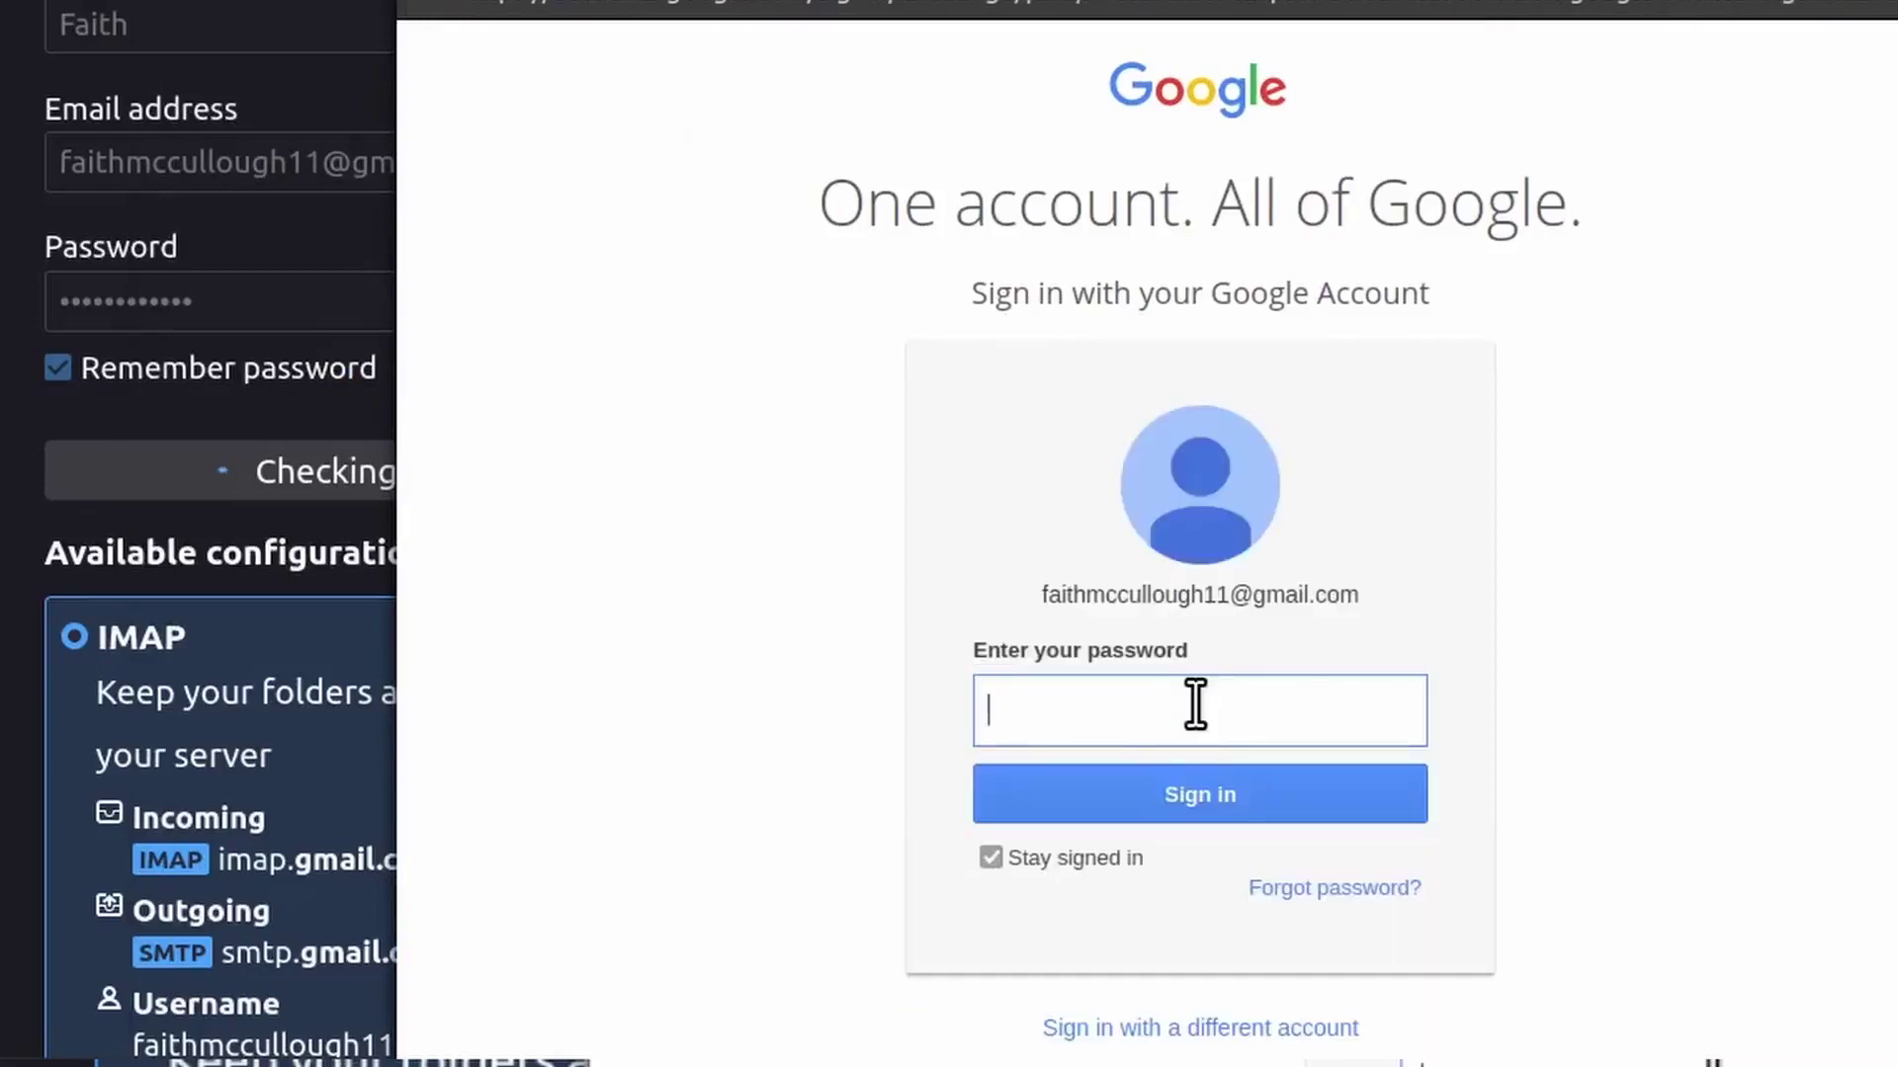
type("••••")
left_click(1187, 796)
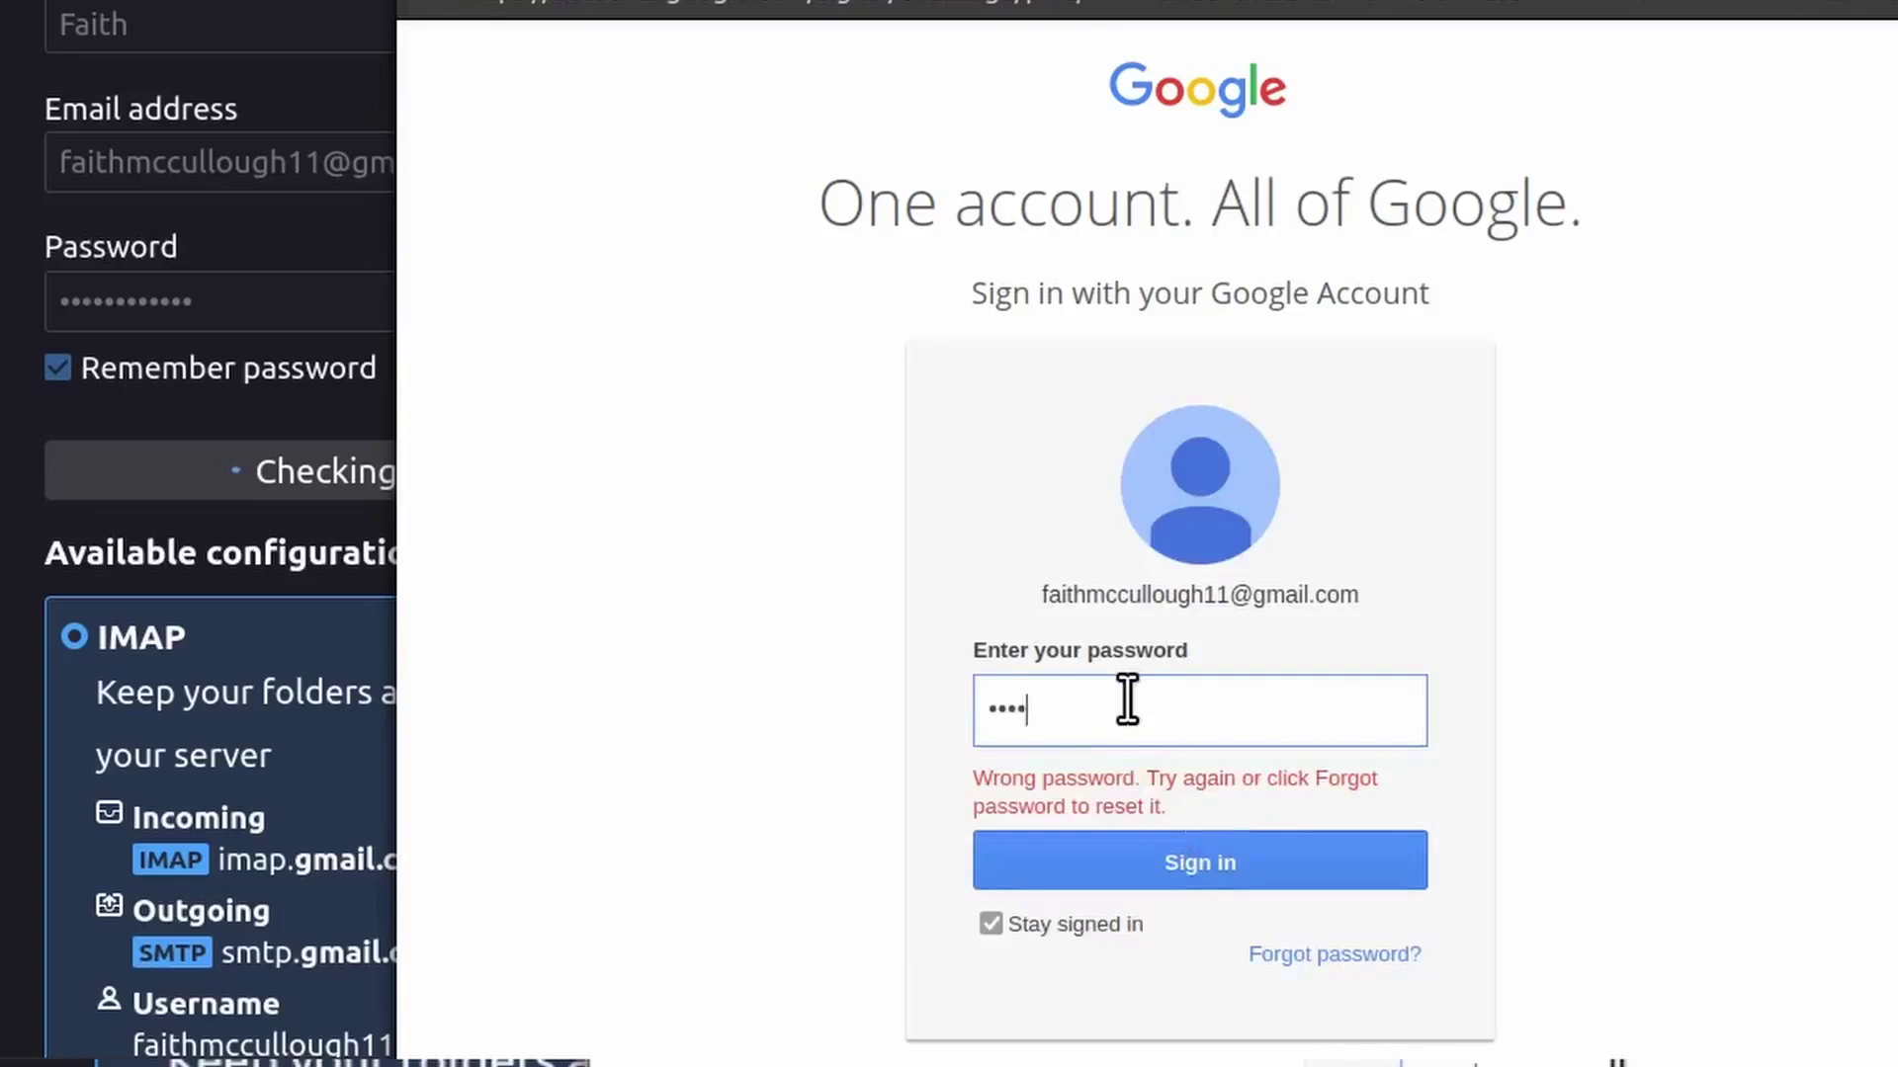
type("1")
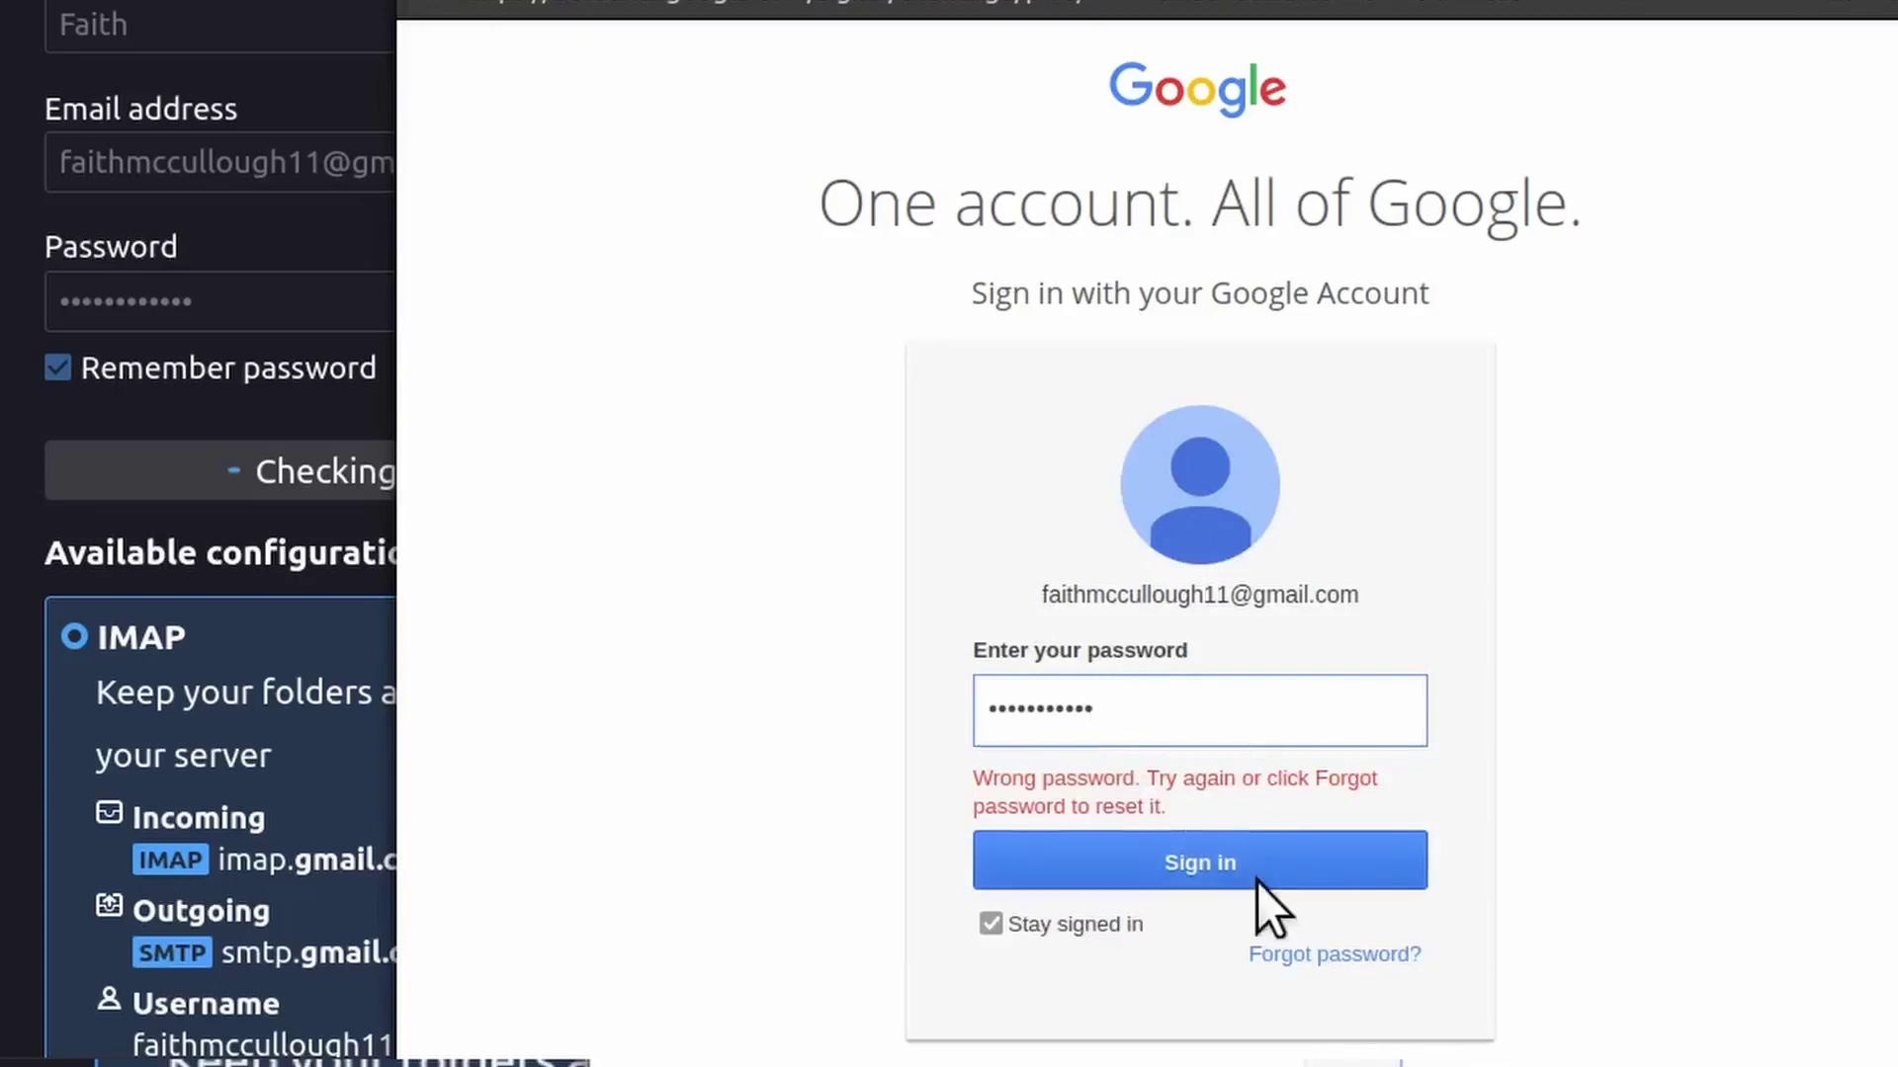
left_click(1236, 869)
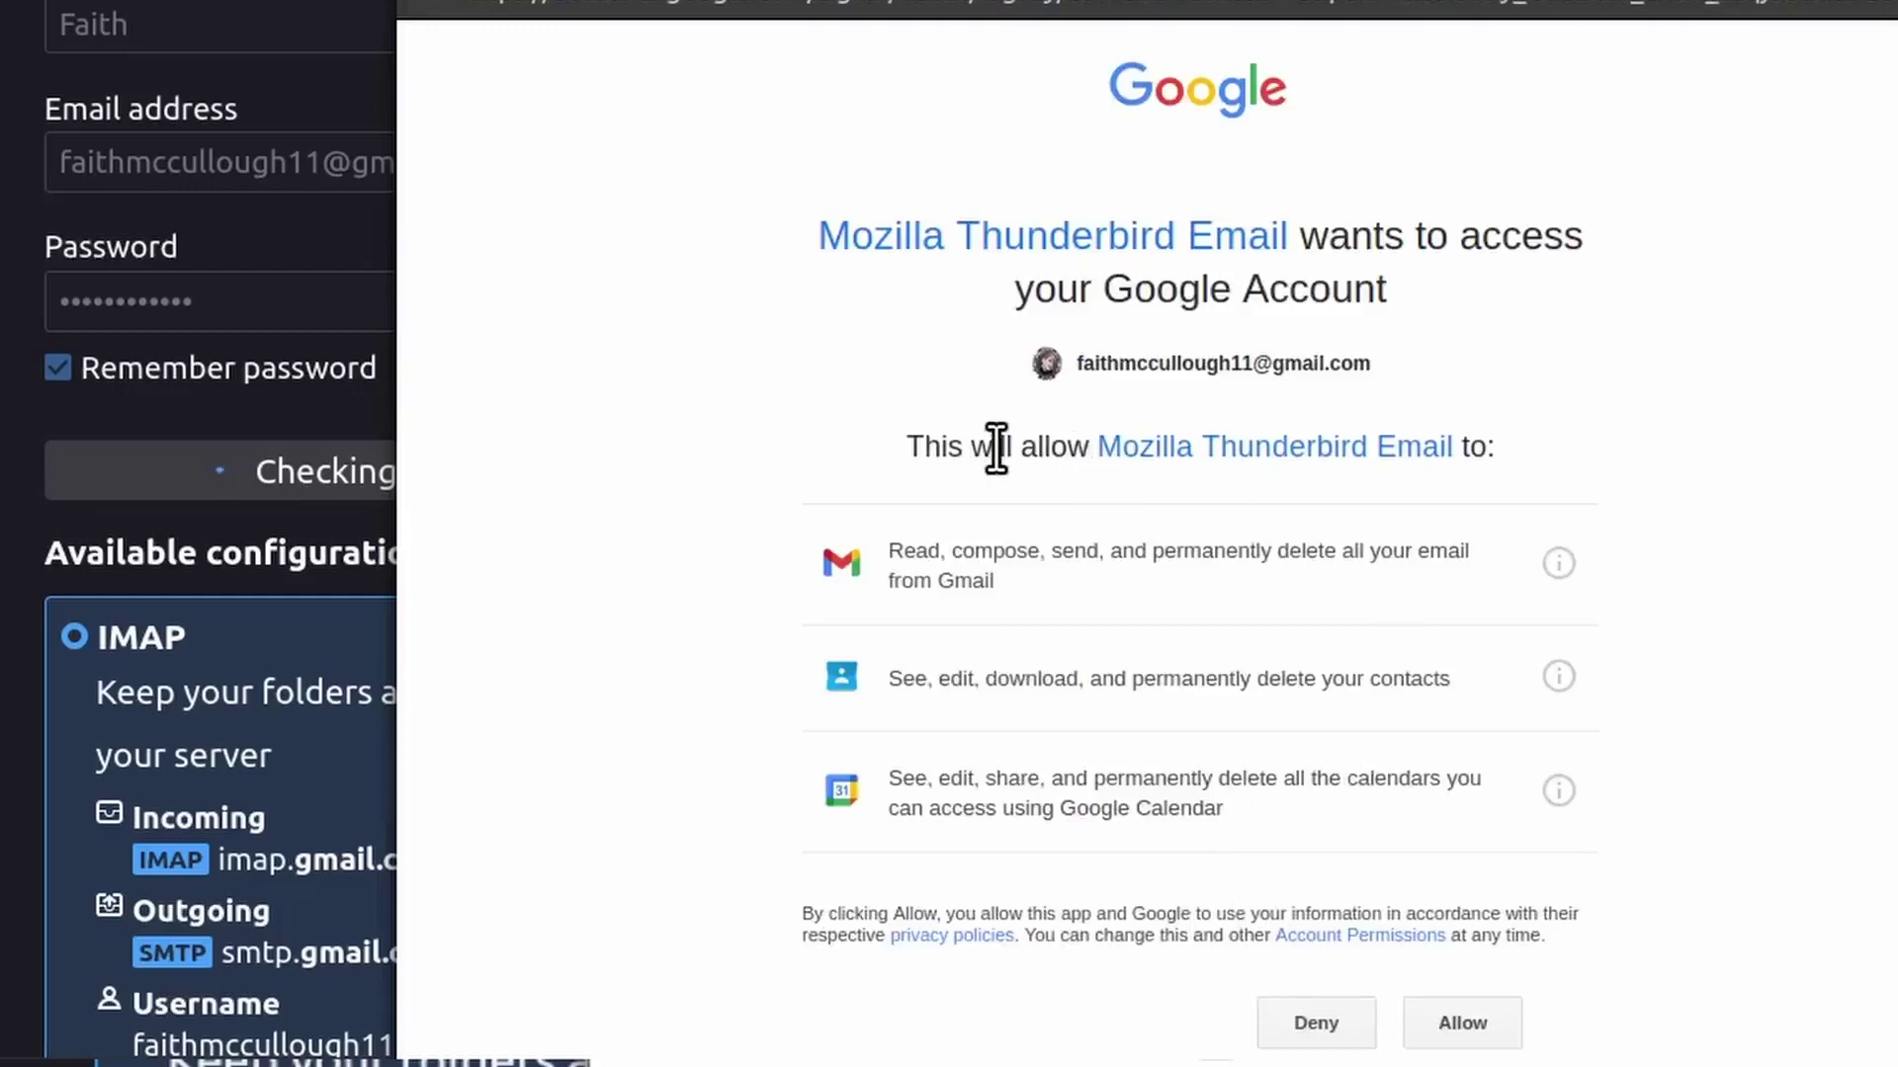
Review the mail, contacts and calendar permissions, then allow Thunderbird Email access to the Google account
left_click_drag(992, 447, 1550, 436)
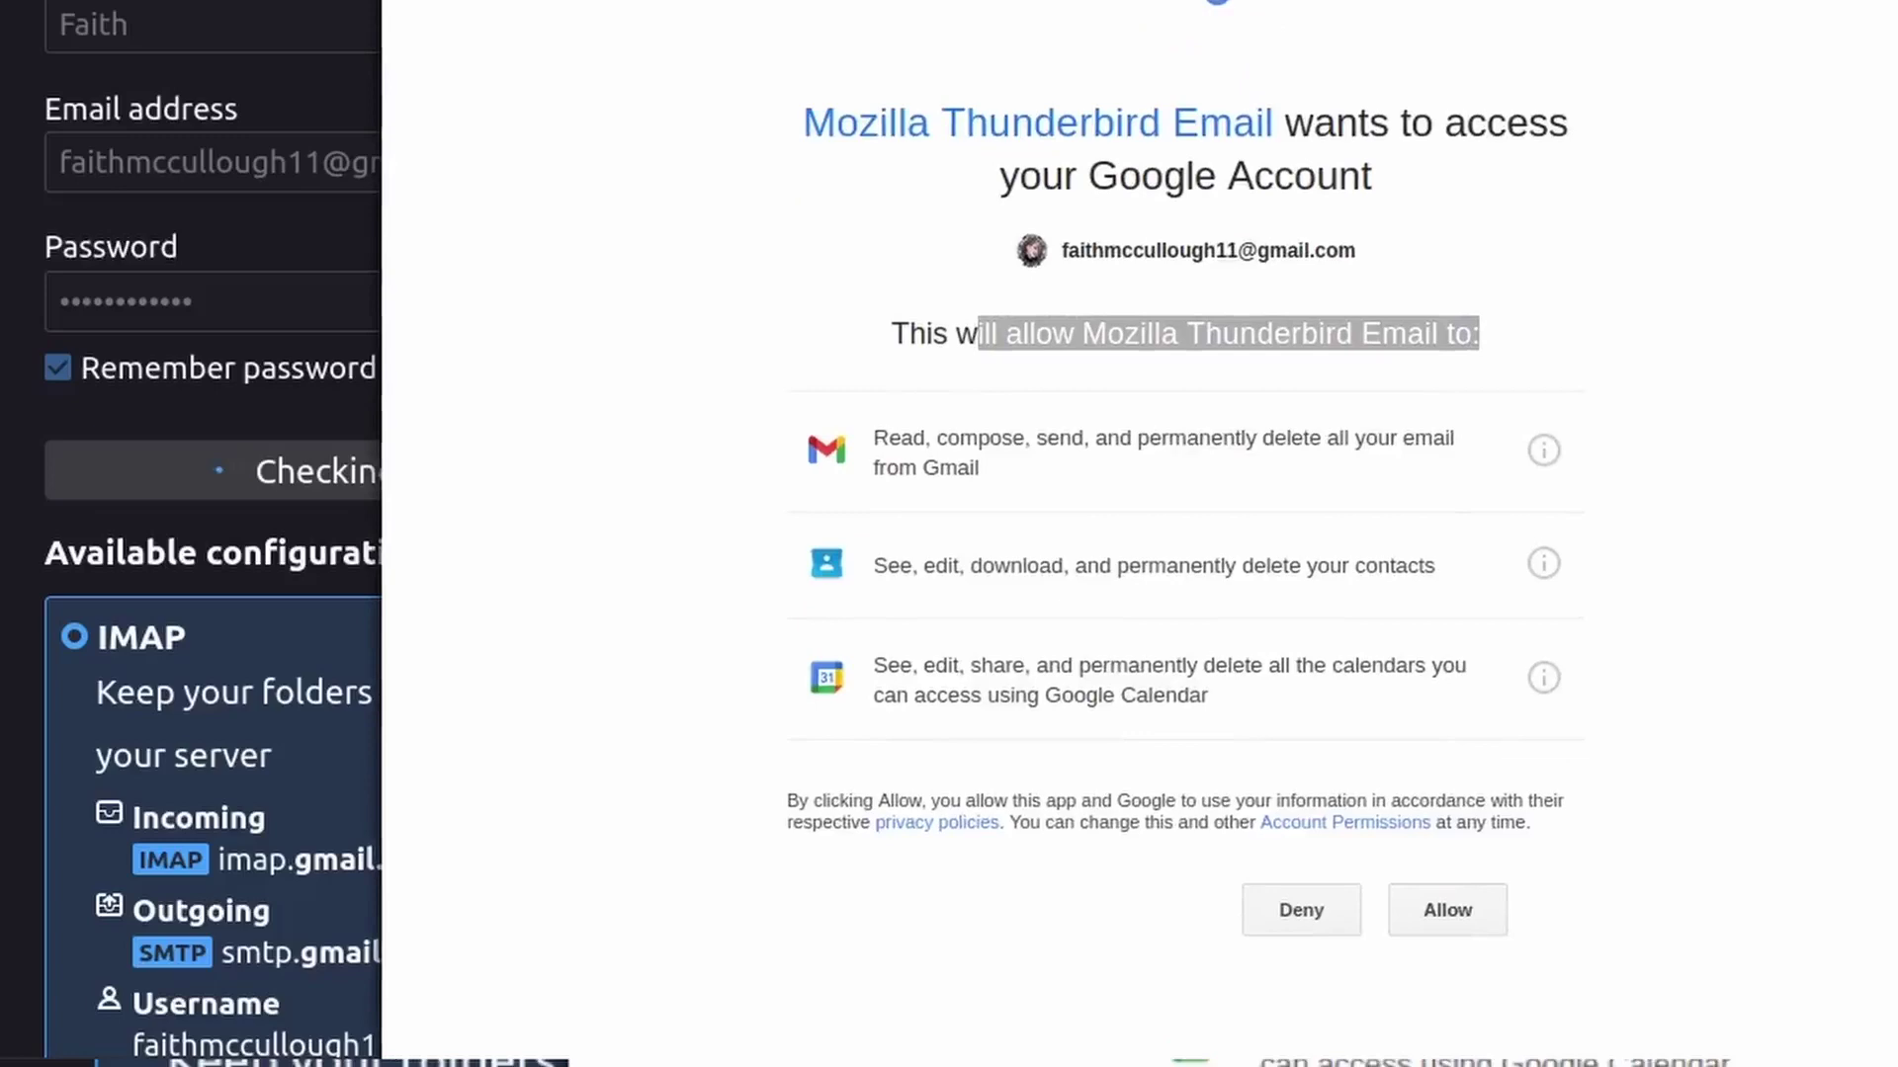
left_click(1473, 917)
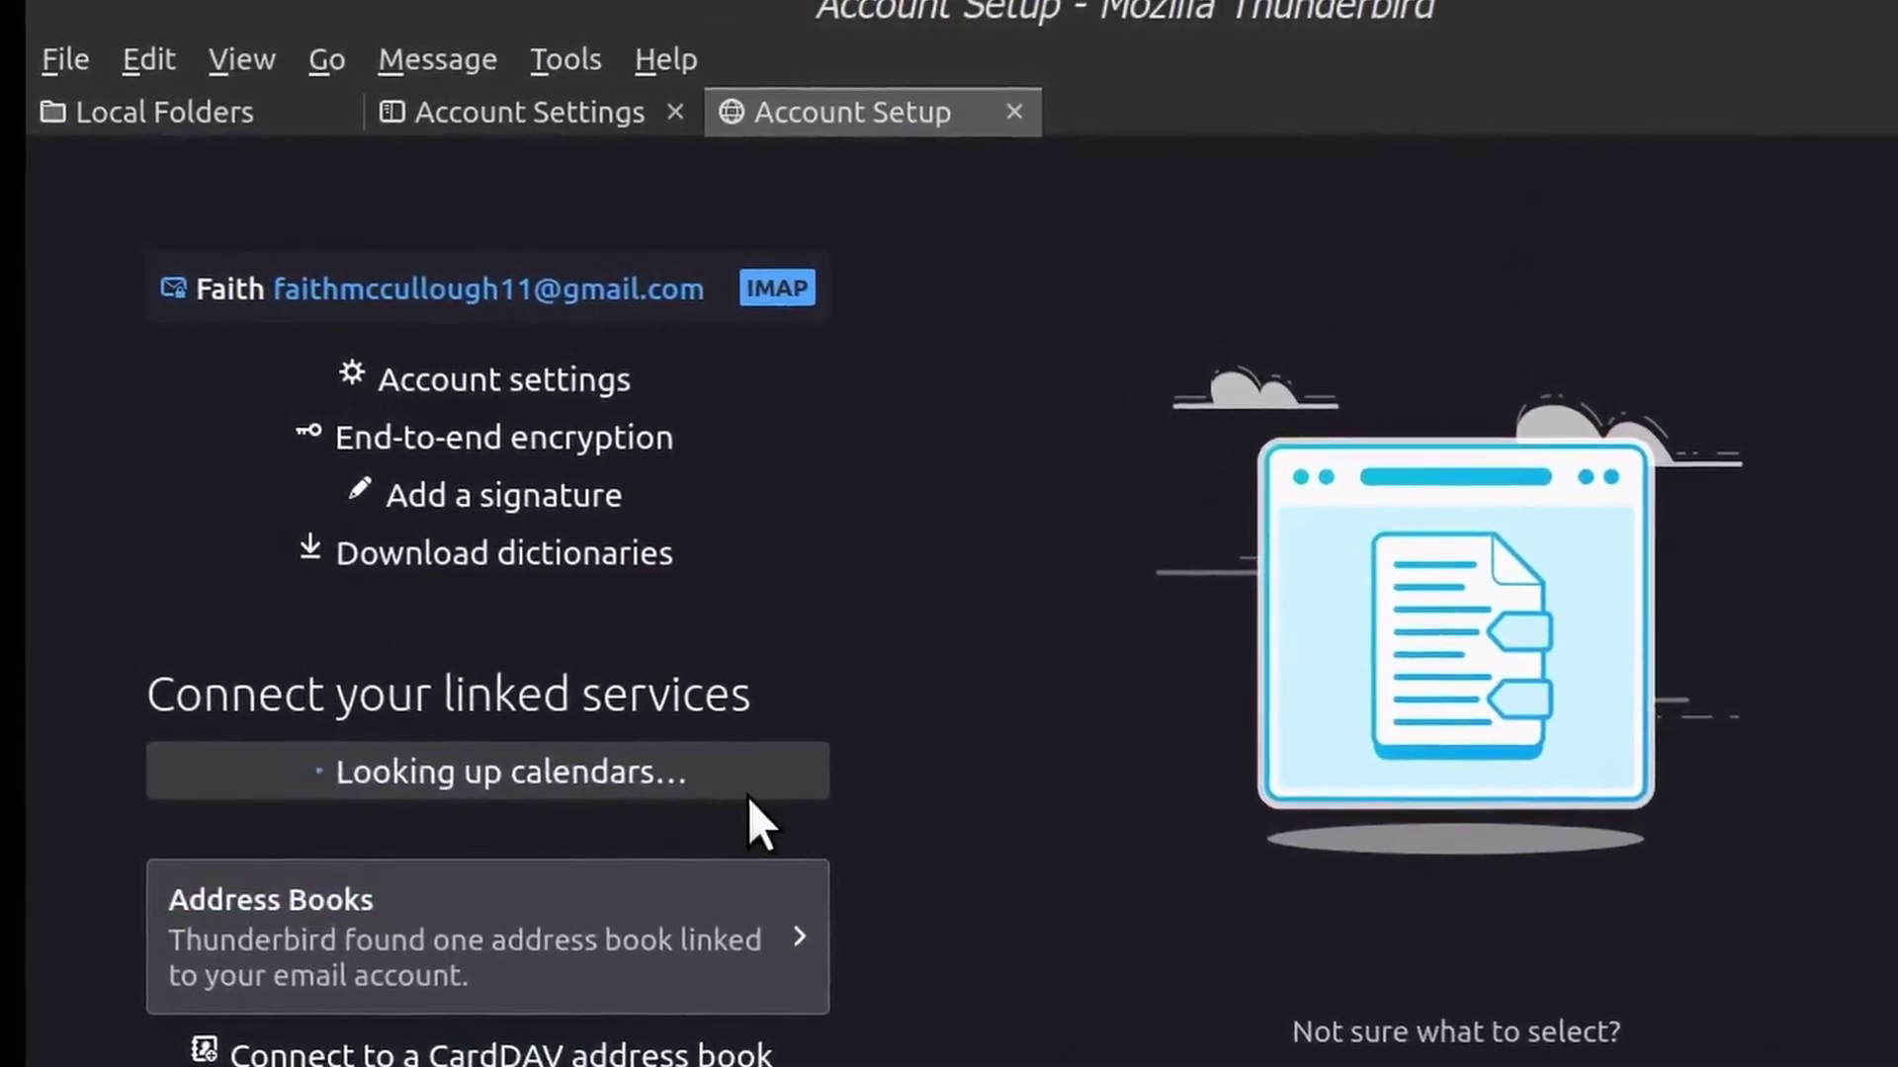
Look over the completed Gmail Account Setup page, then close it with Ctrl+W
scroll(761, 806, "down", 2)
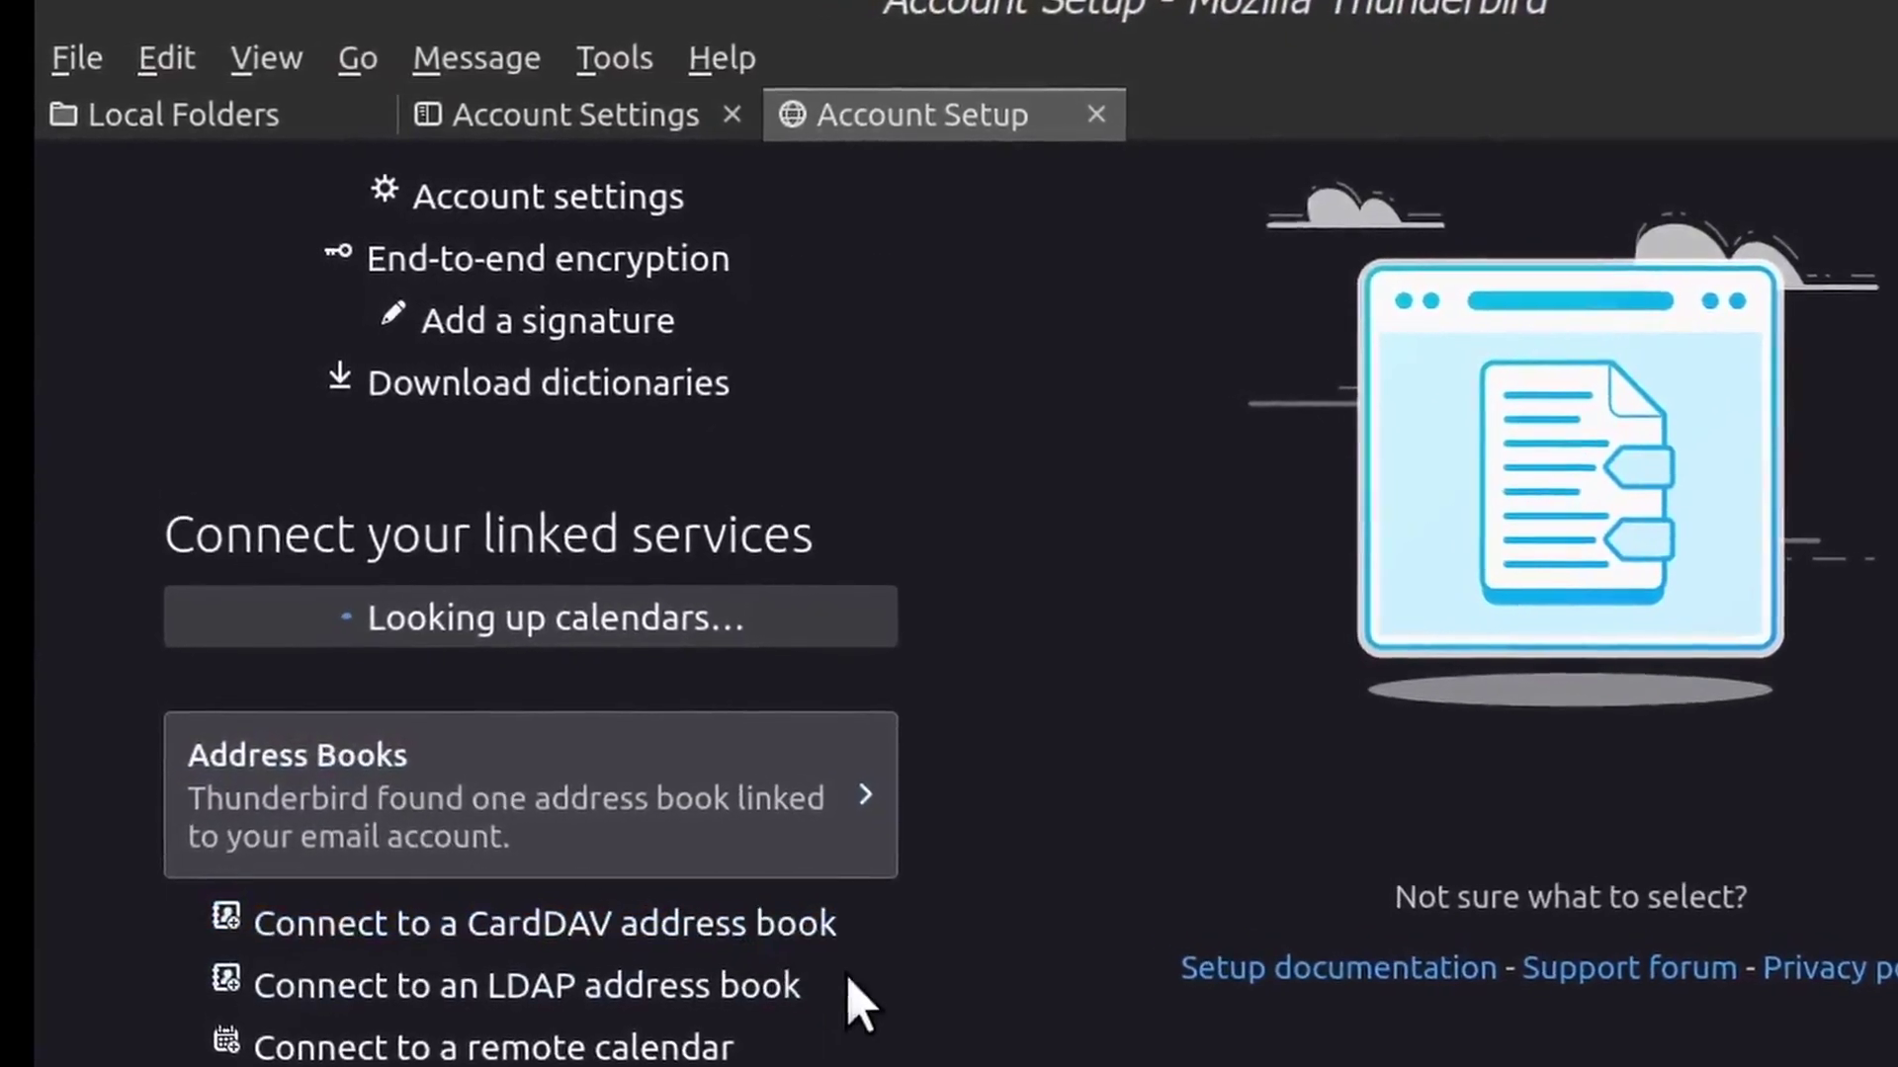
scroll(953, 986, "up", 5)
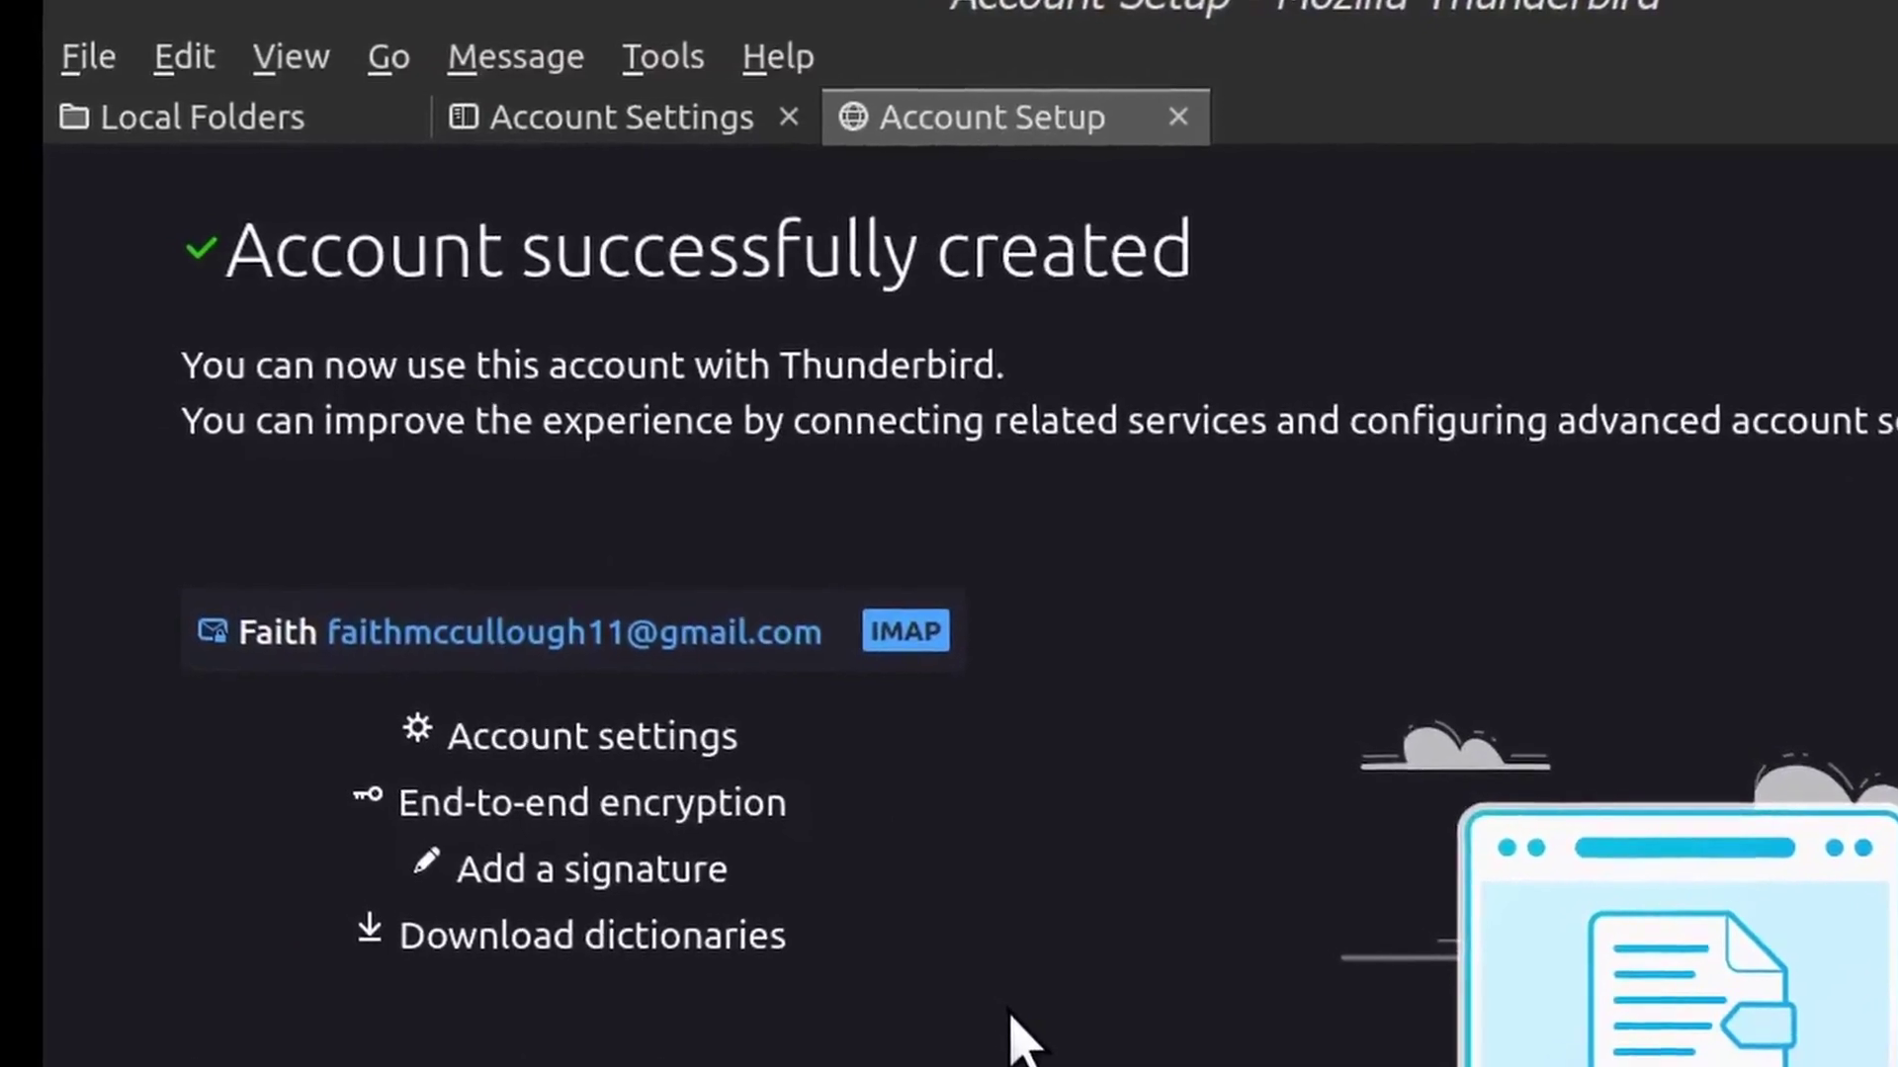
scroll(1027, 1047, "down", 5)
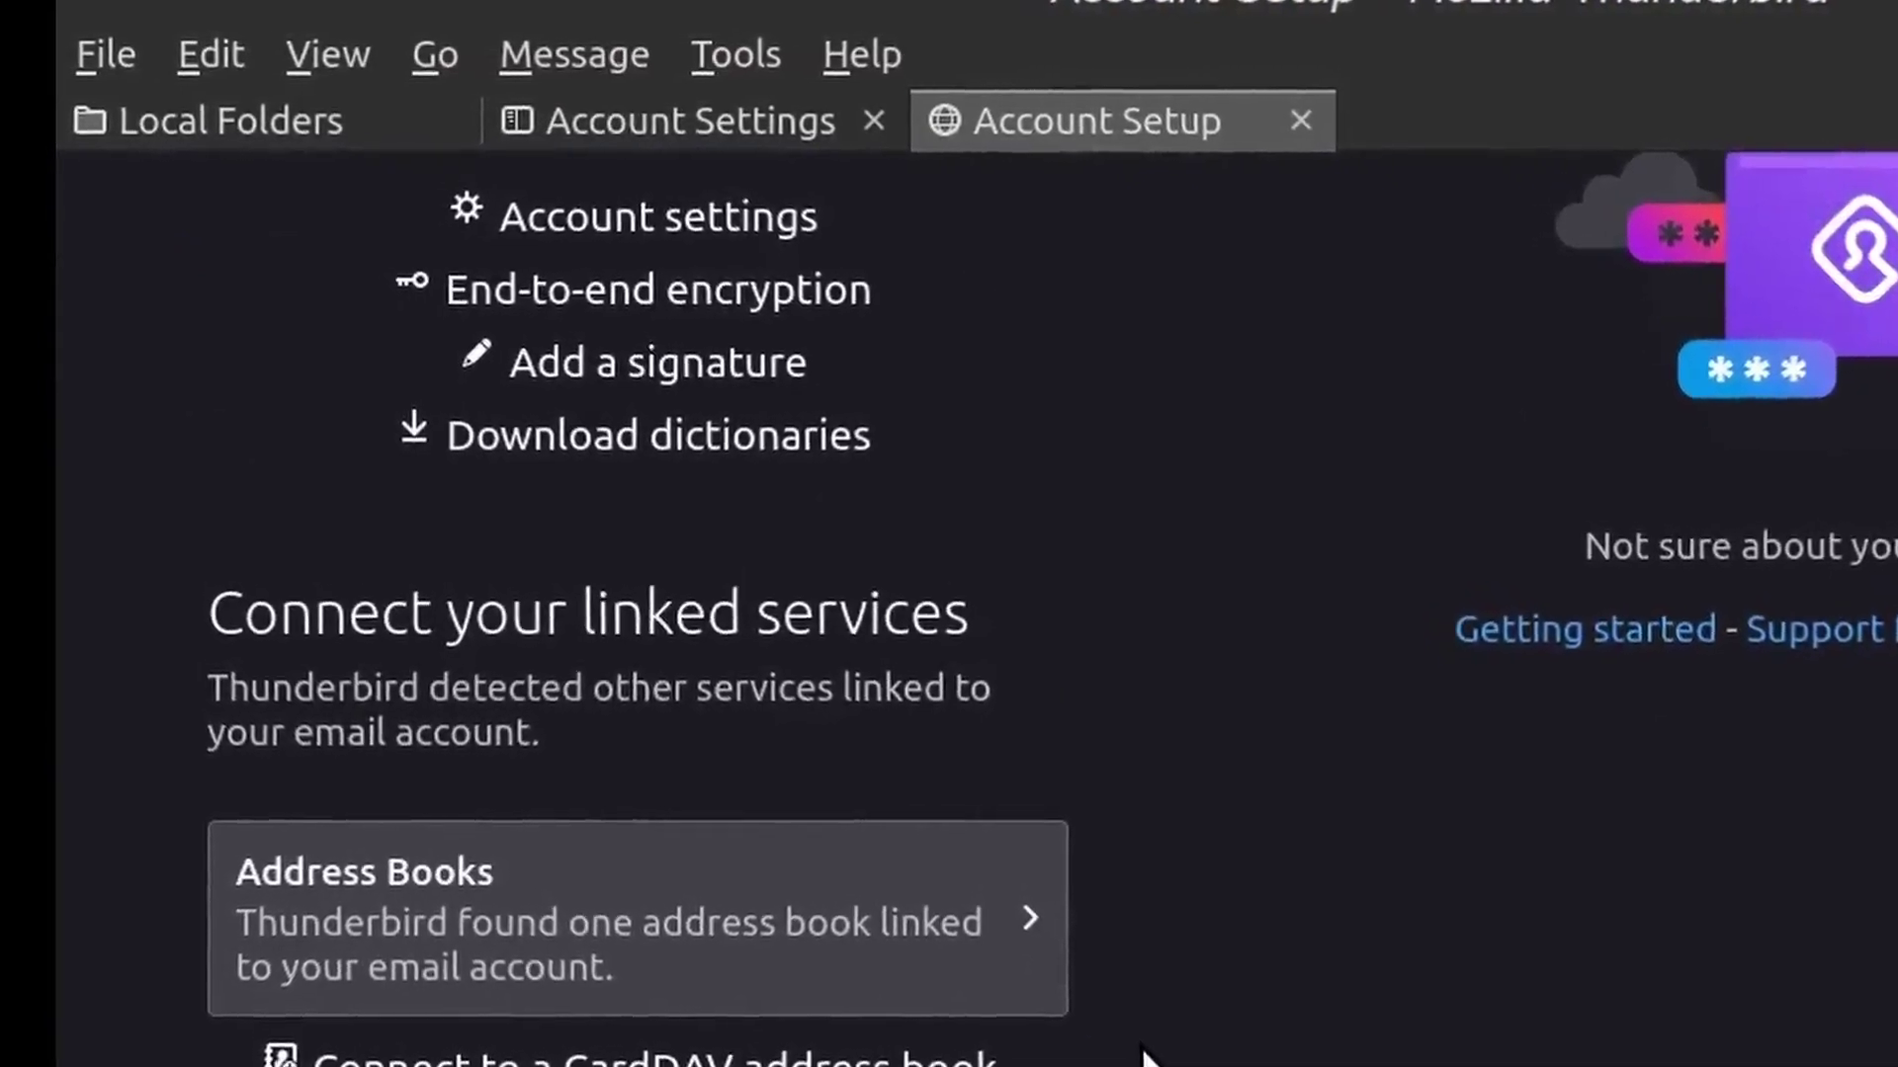
scroll(1152, 1062, "down", 3)
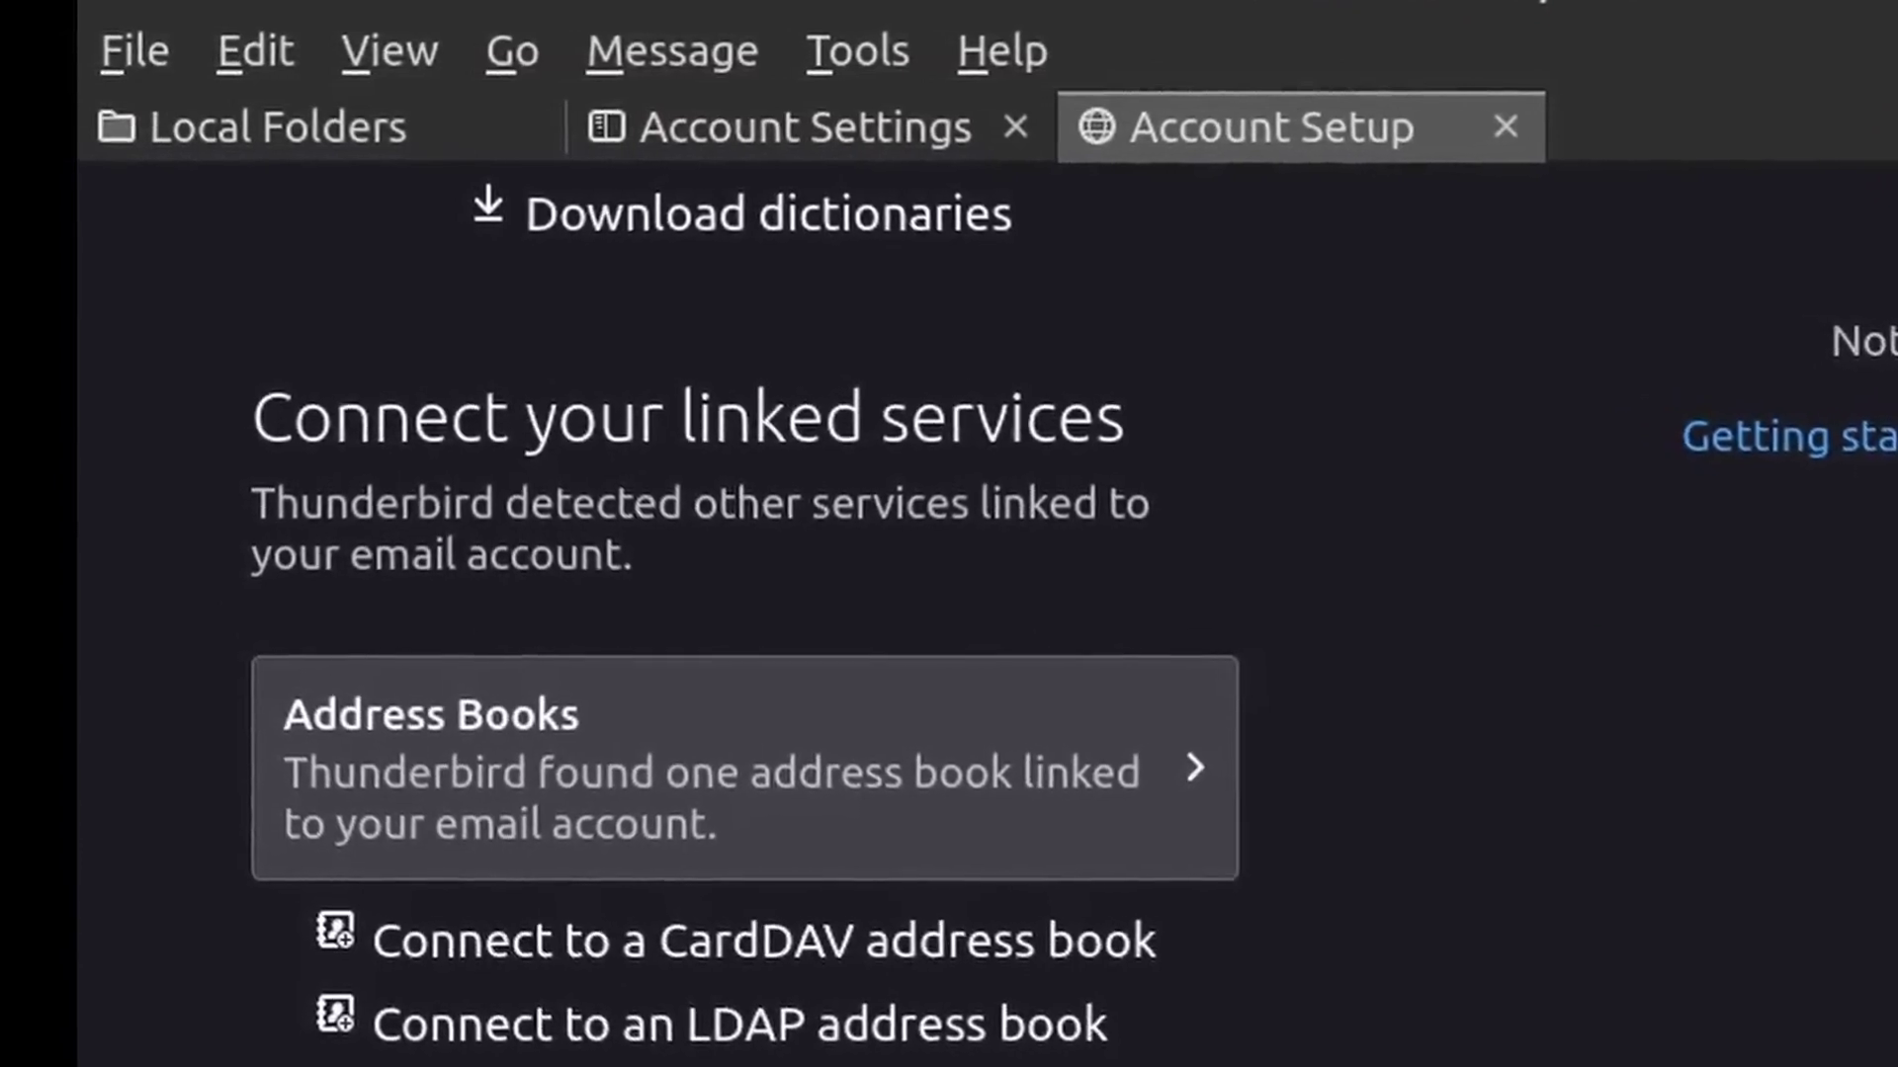
key("ctrl+w")
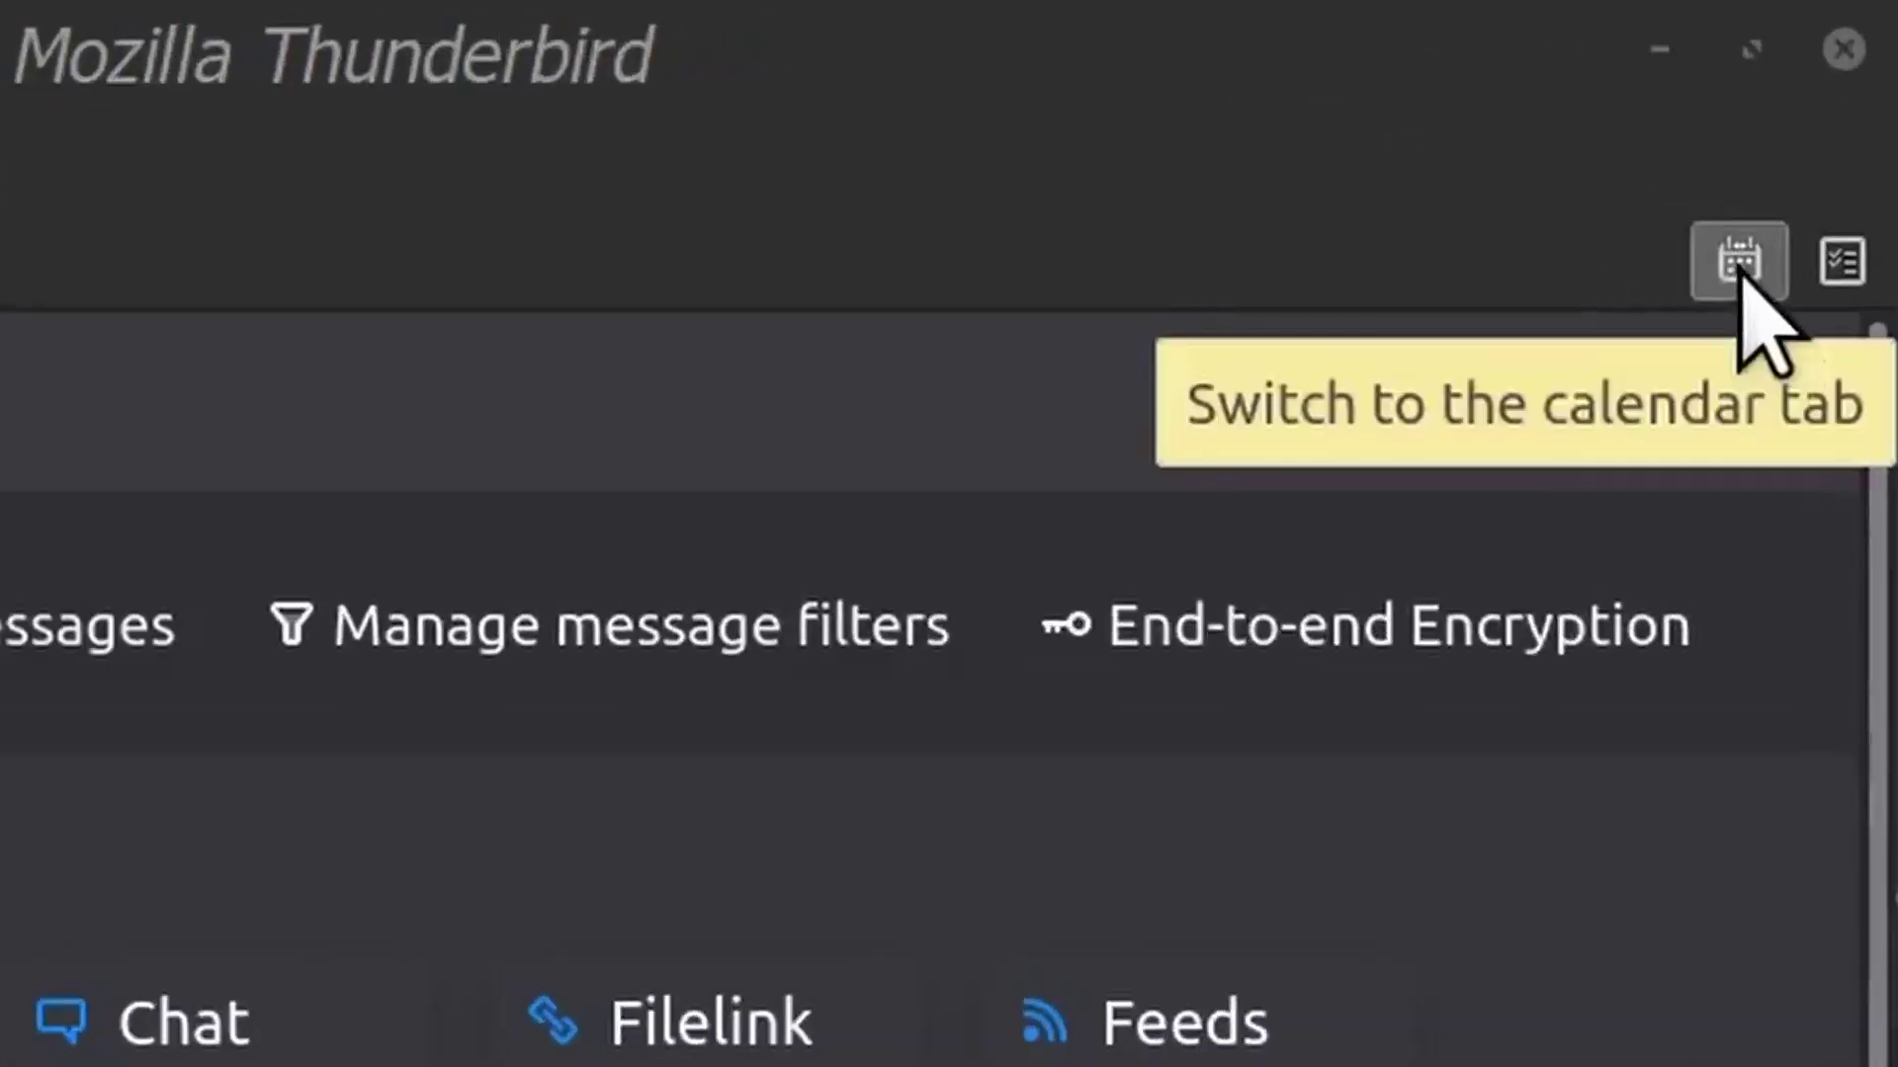
Open the Calendar view and enable the Home calendar
left_click(1740, 261)
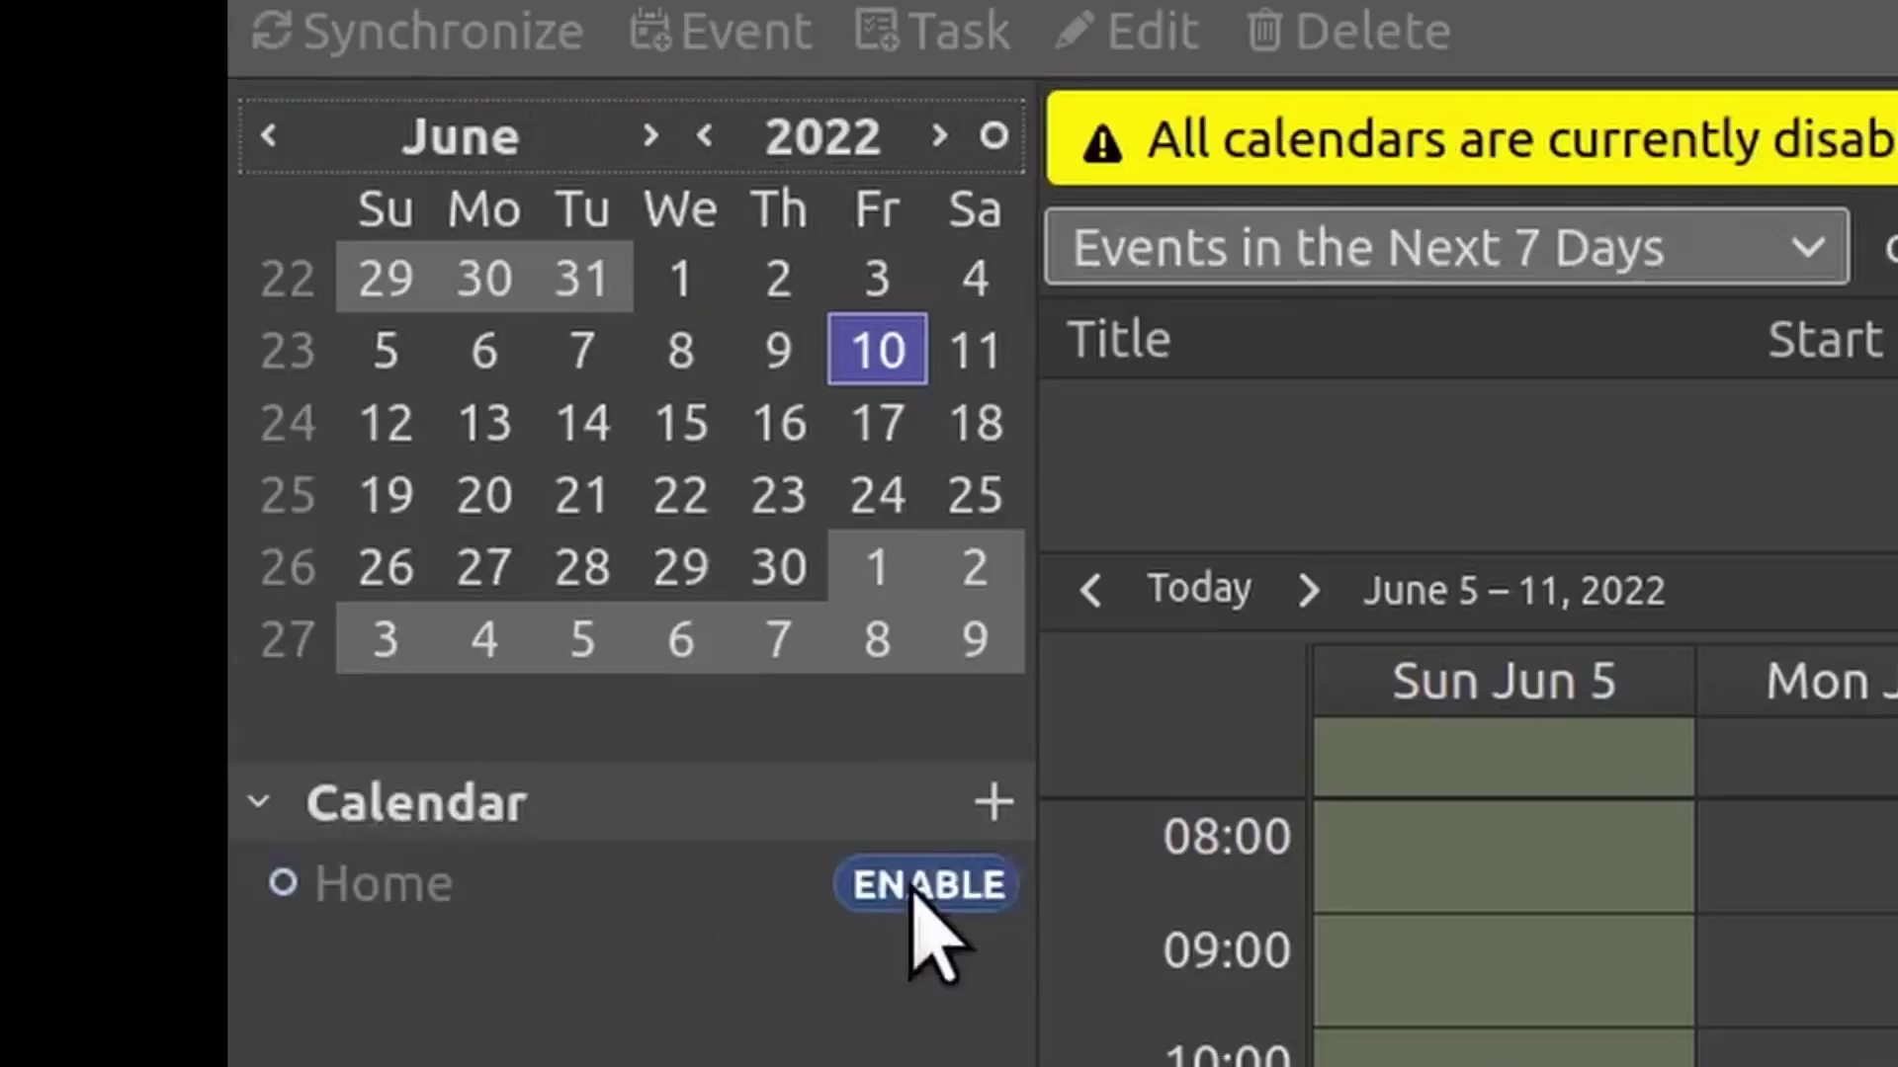
left_click(913, 894)
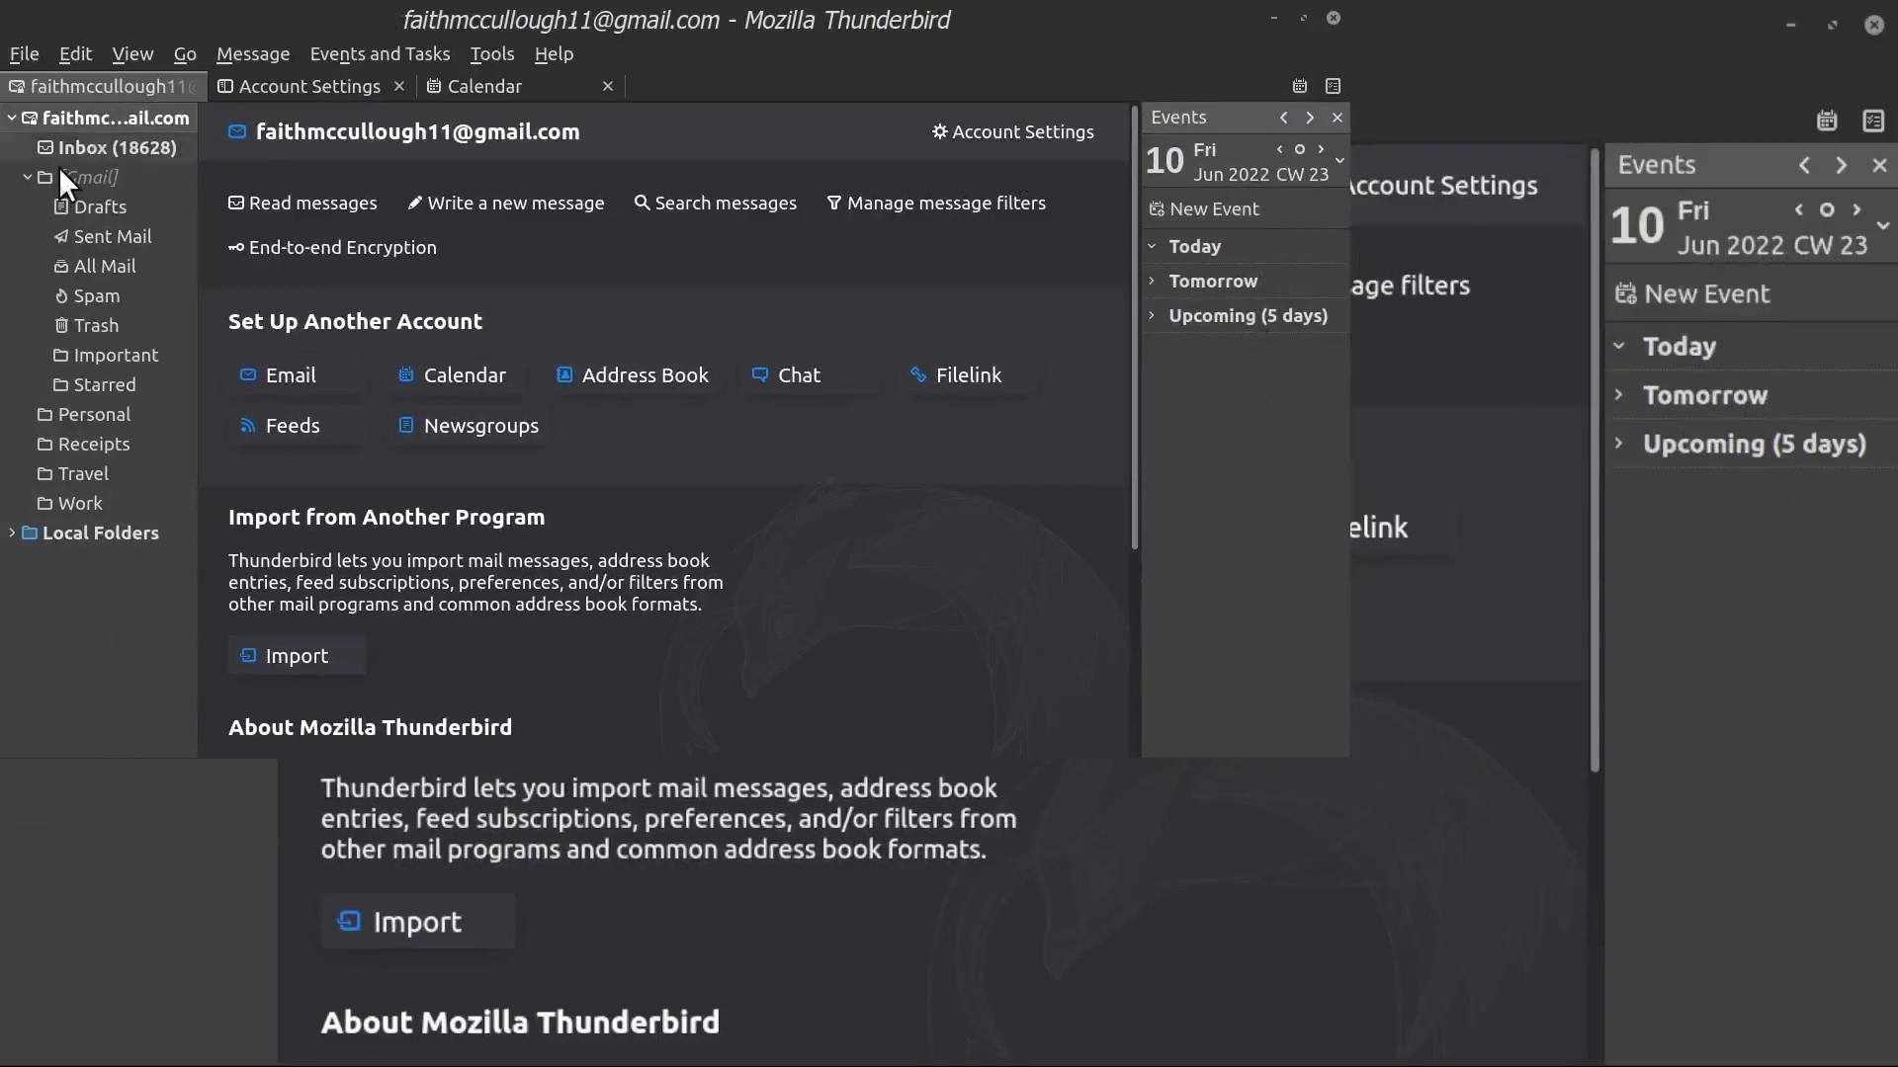
Collapse the Gmail account's folders and start File > New > Existing Mail Account setup
left_click(11, 117)
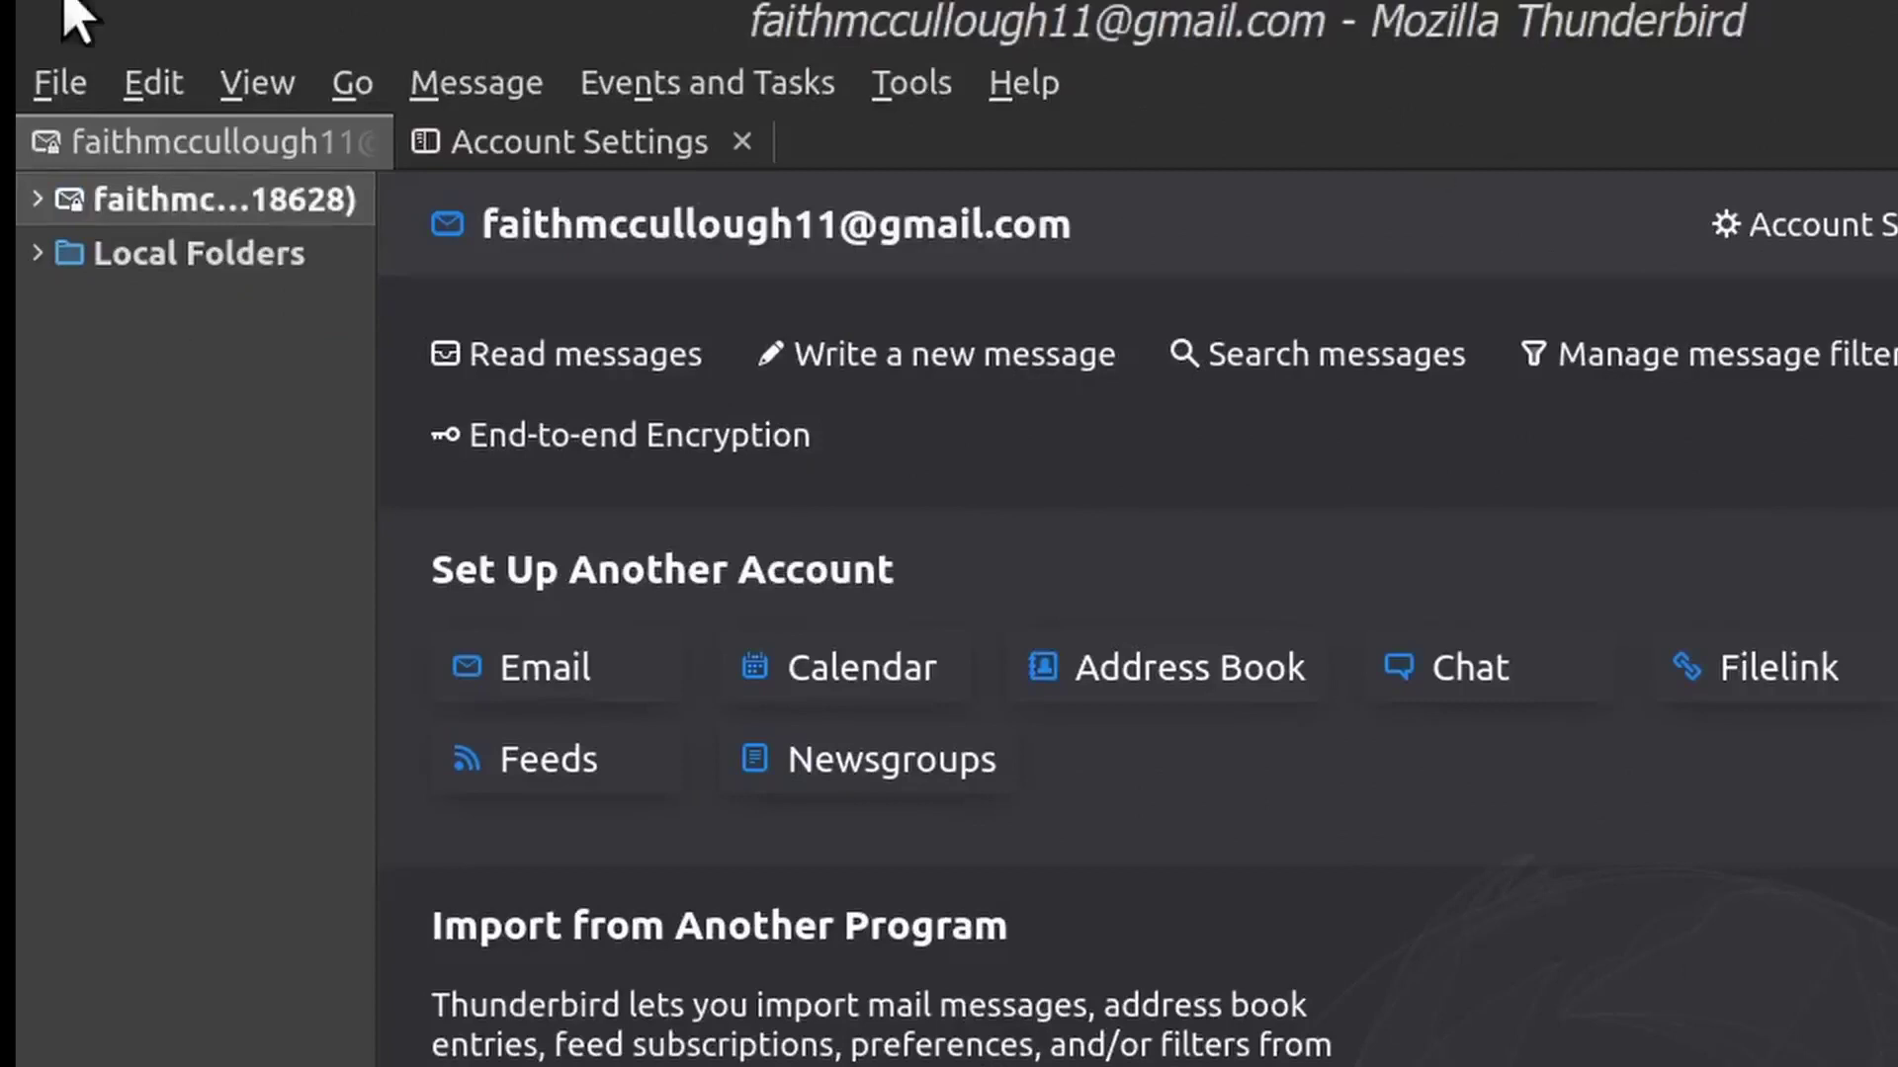
left_click(47, 99)
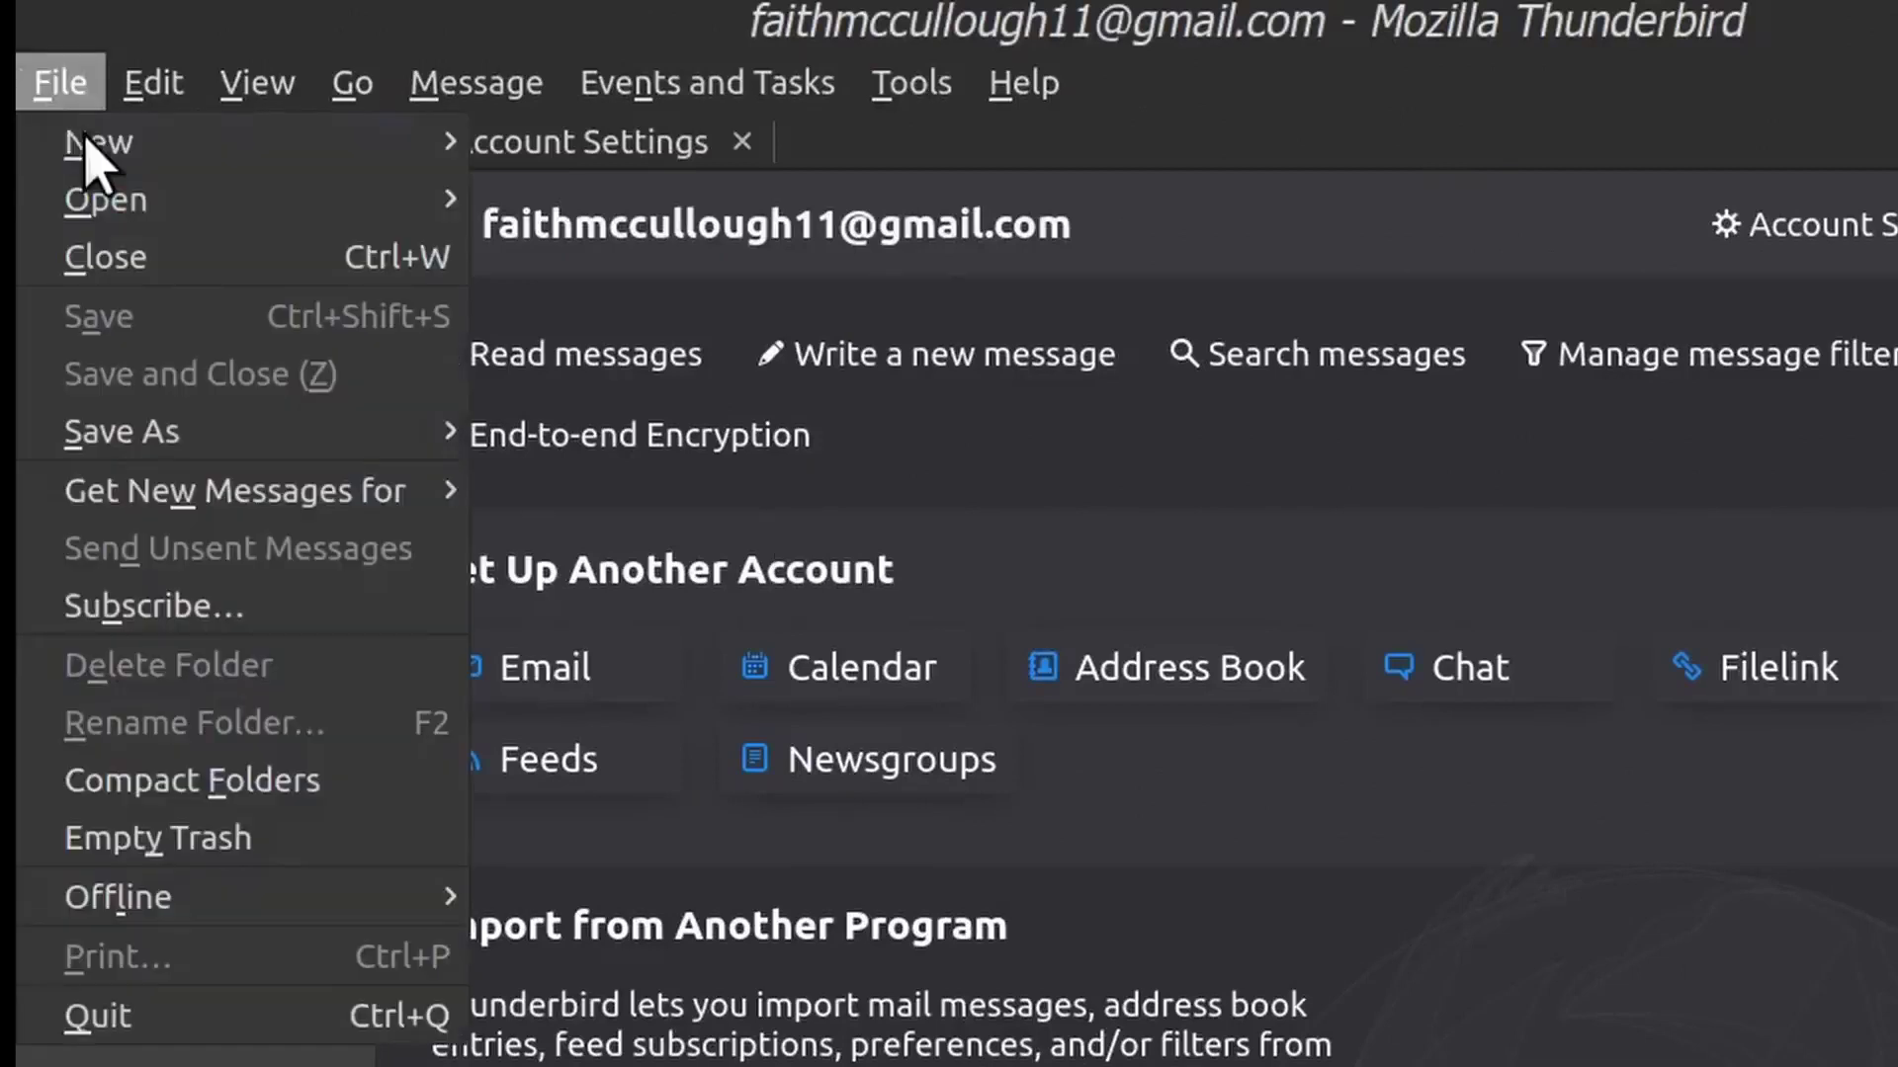
mouse_move(45, 153)
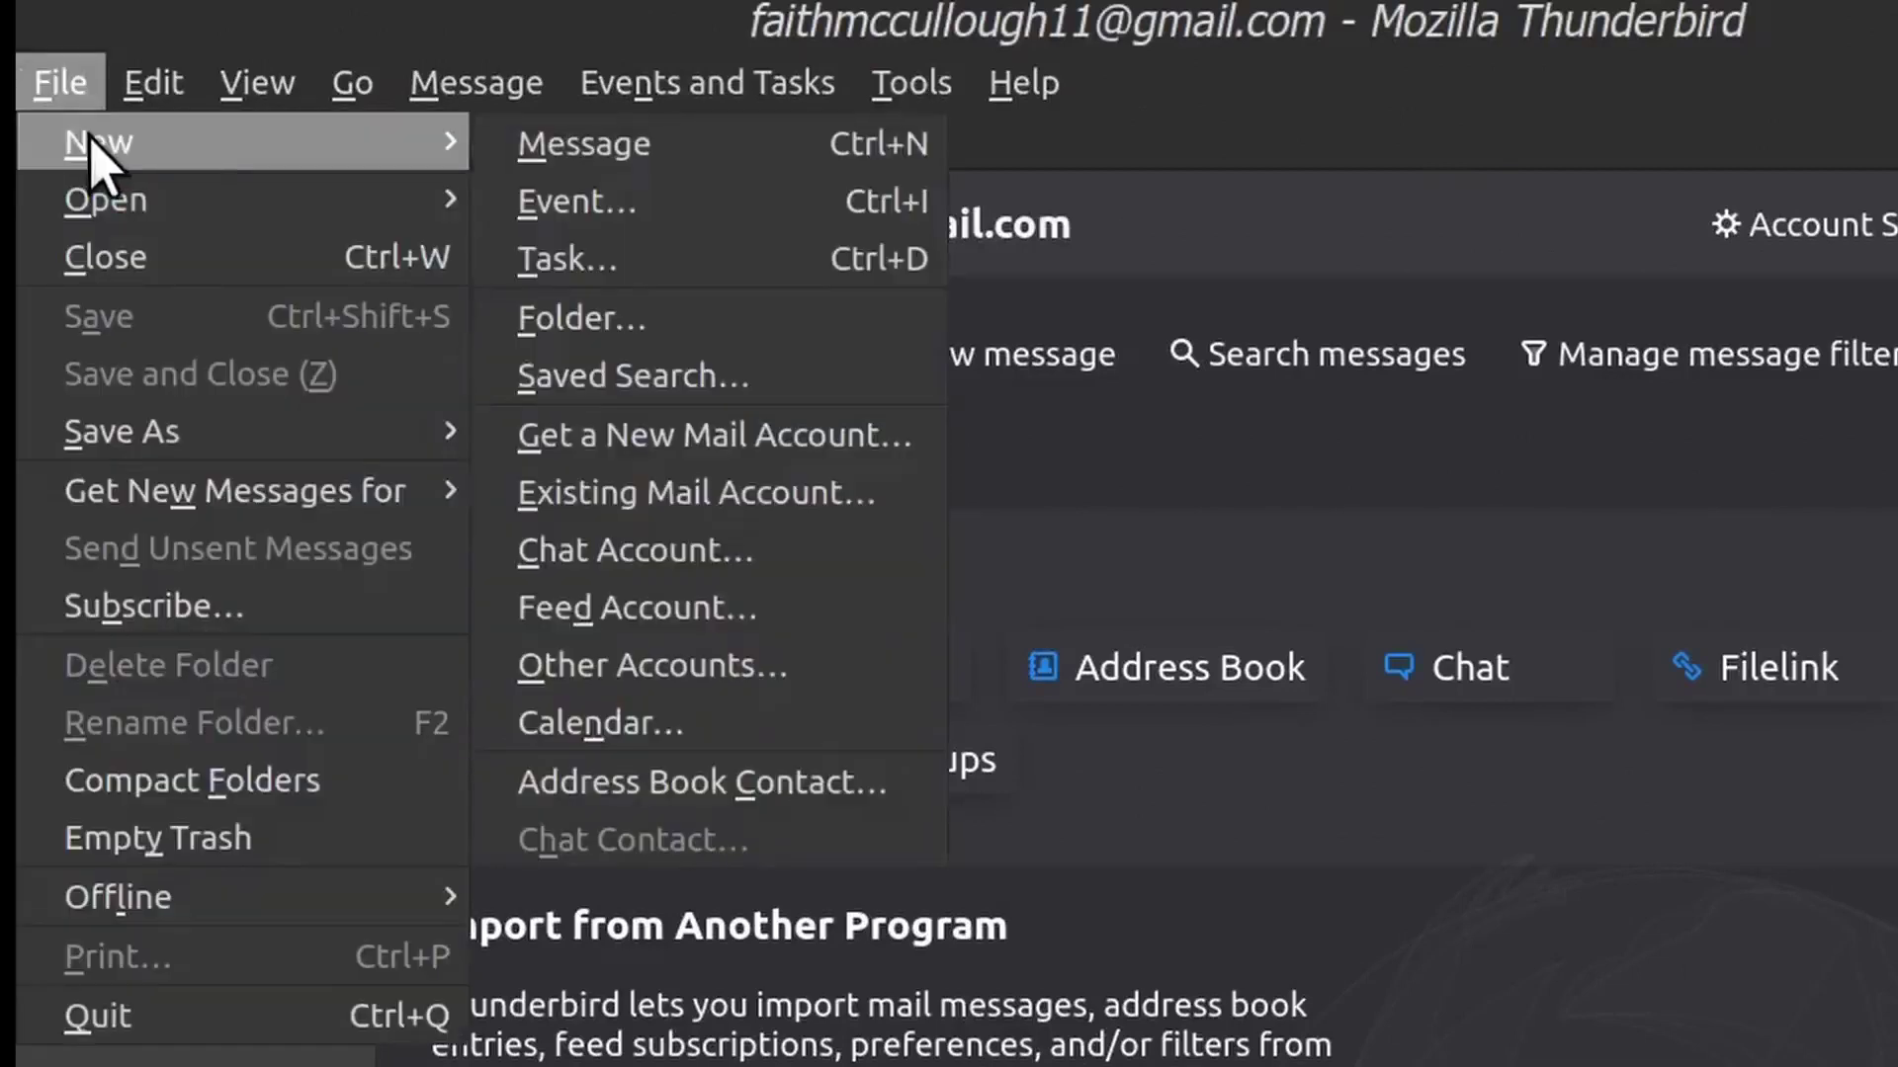
left_click(624, 502)
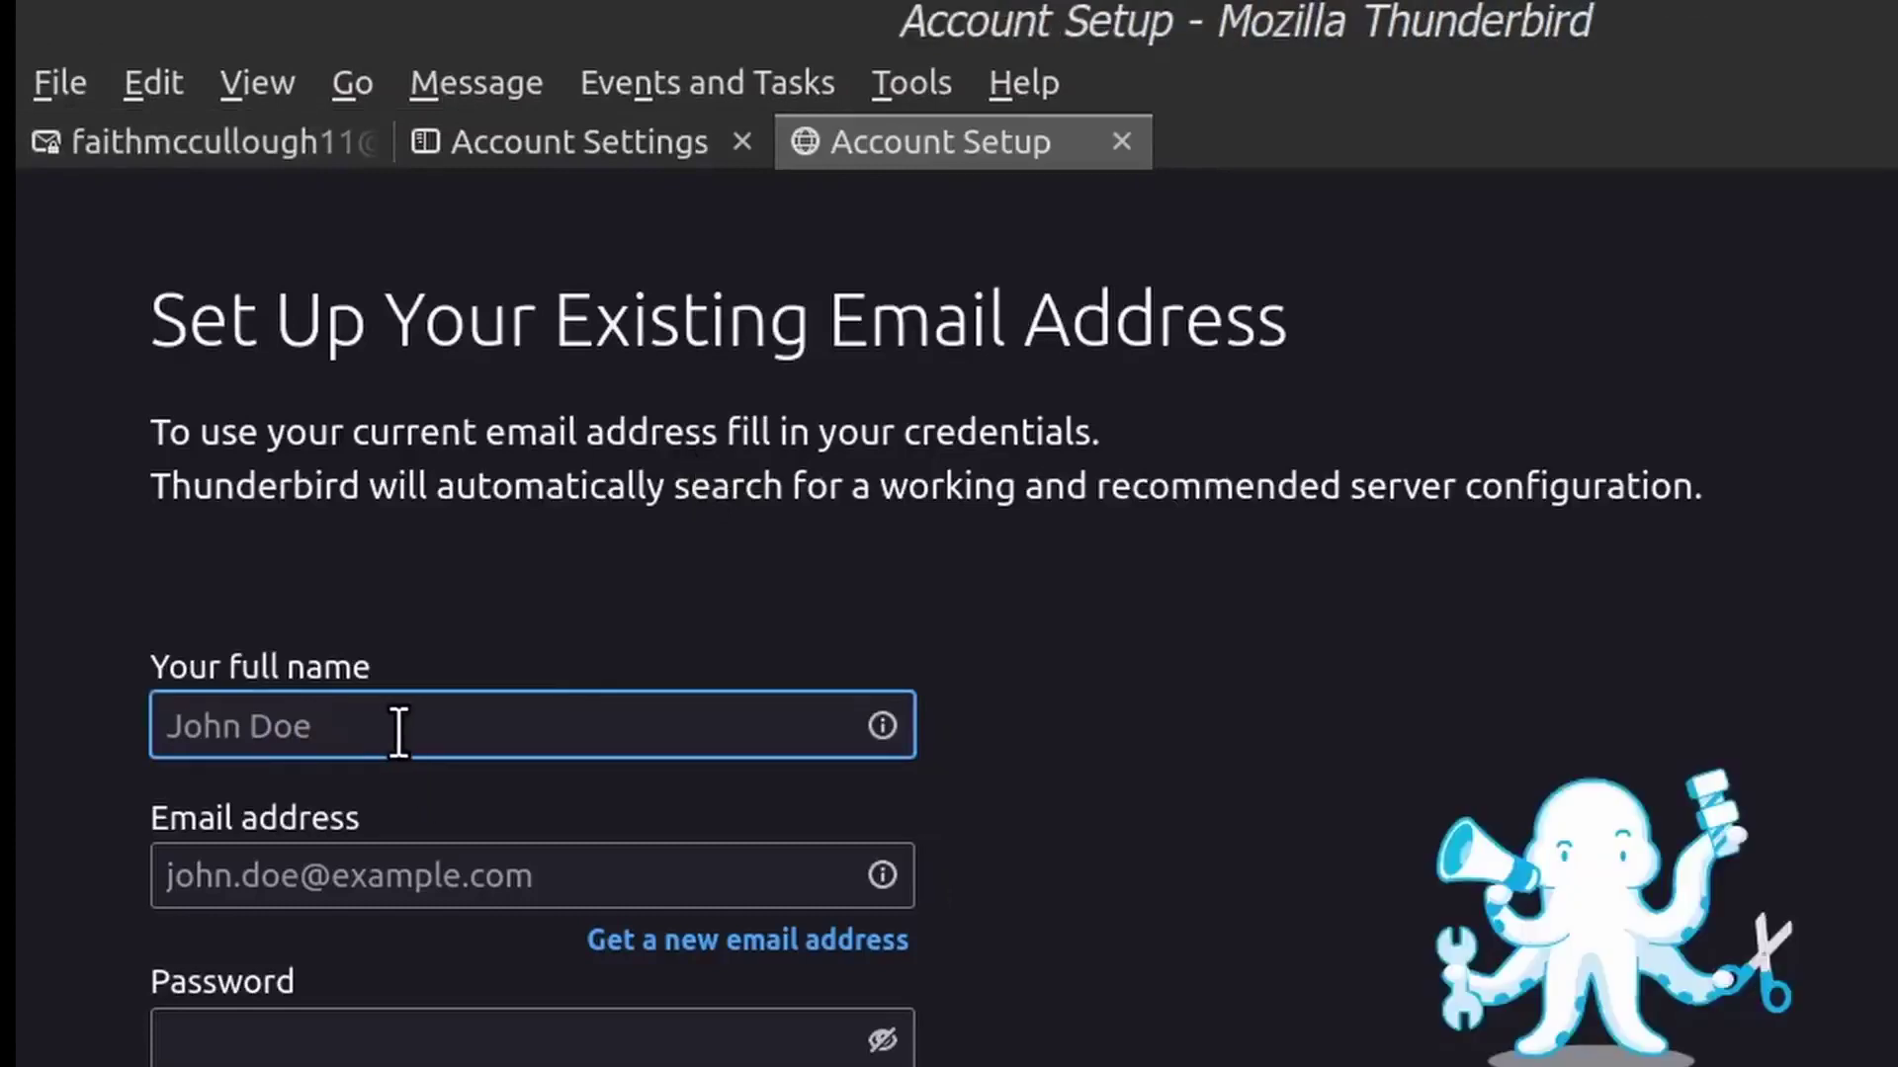
Enter the account holder's full name, the custom-domain e-mail address (fixing a .vcom typo), and the password
type("Maximus")
key("Tab")
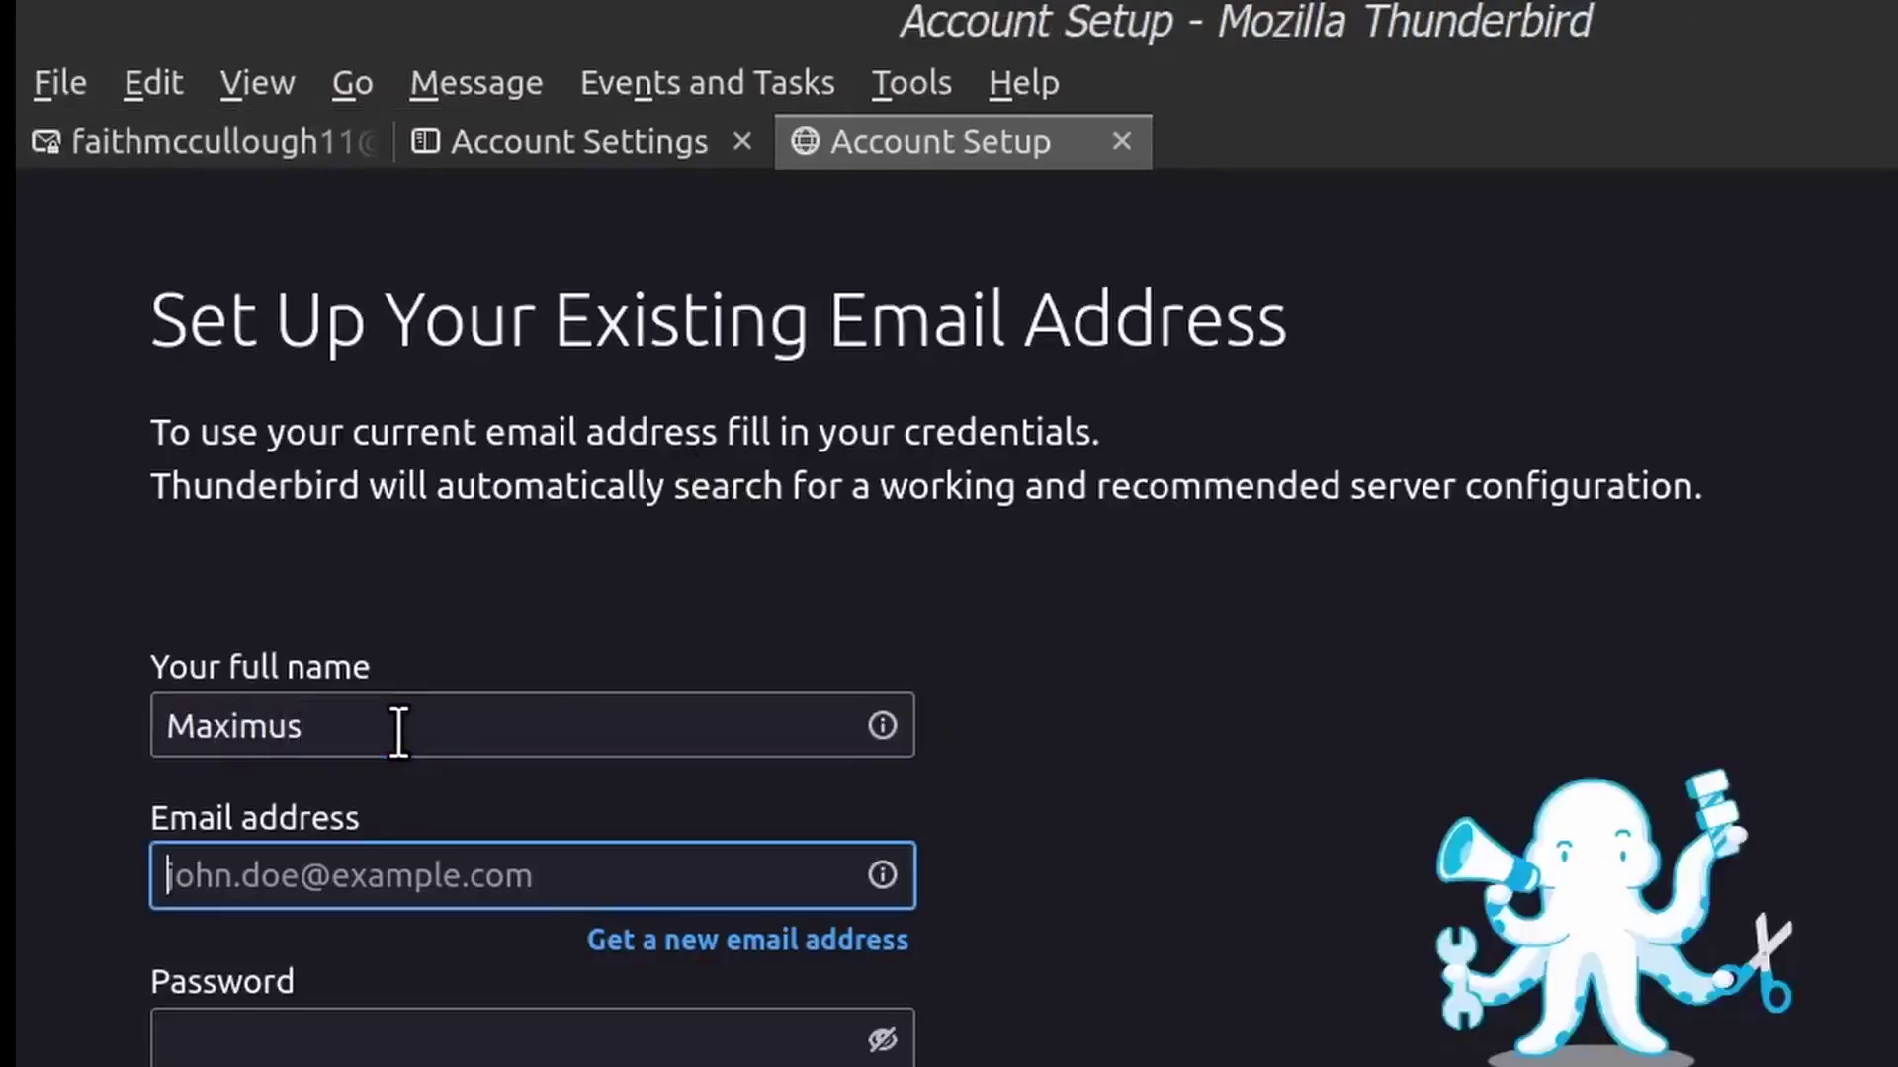
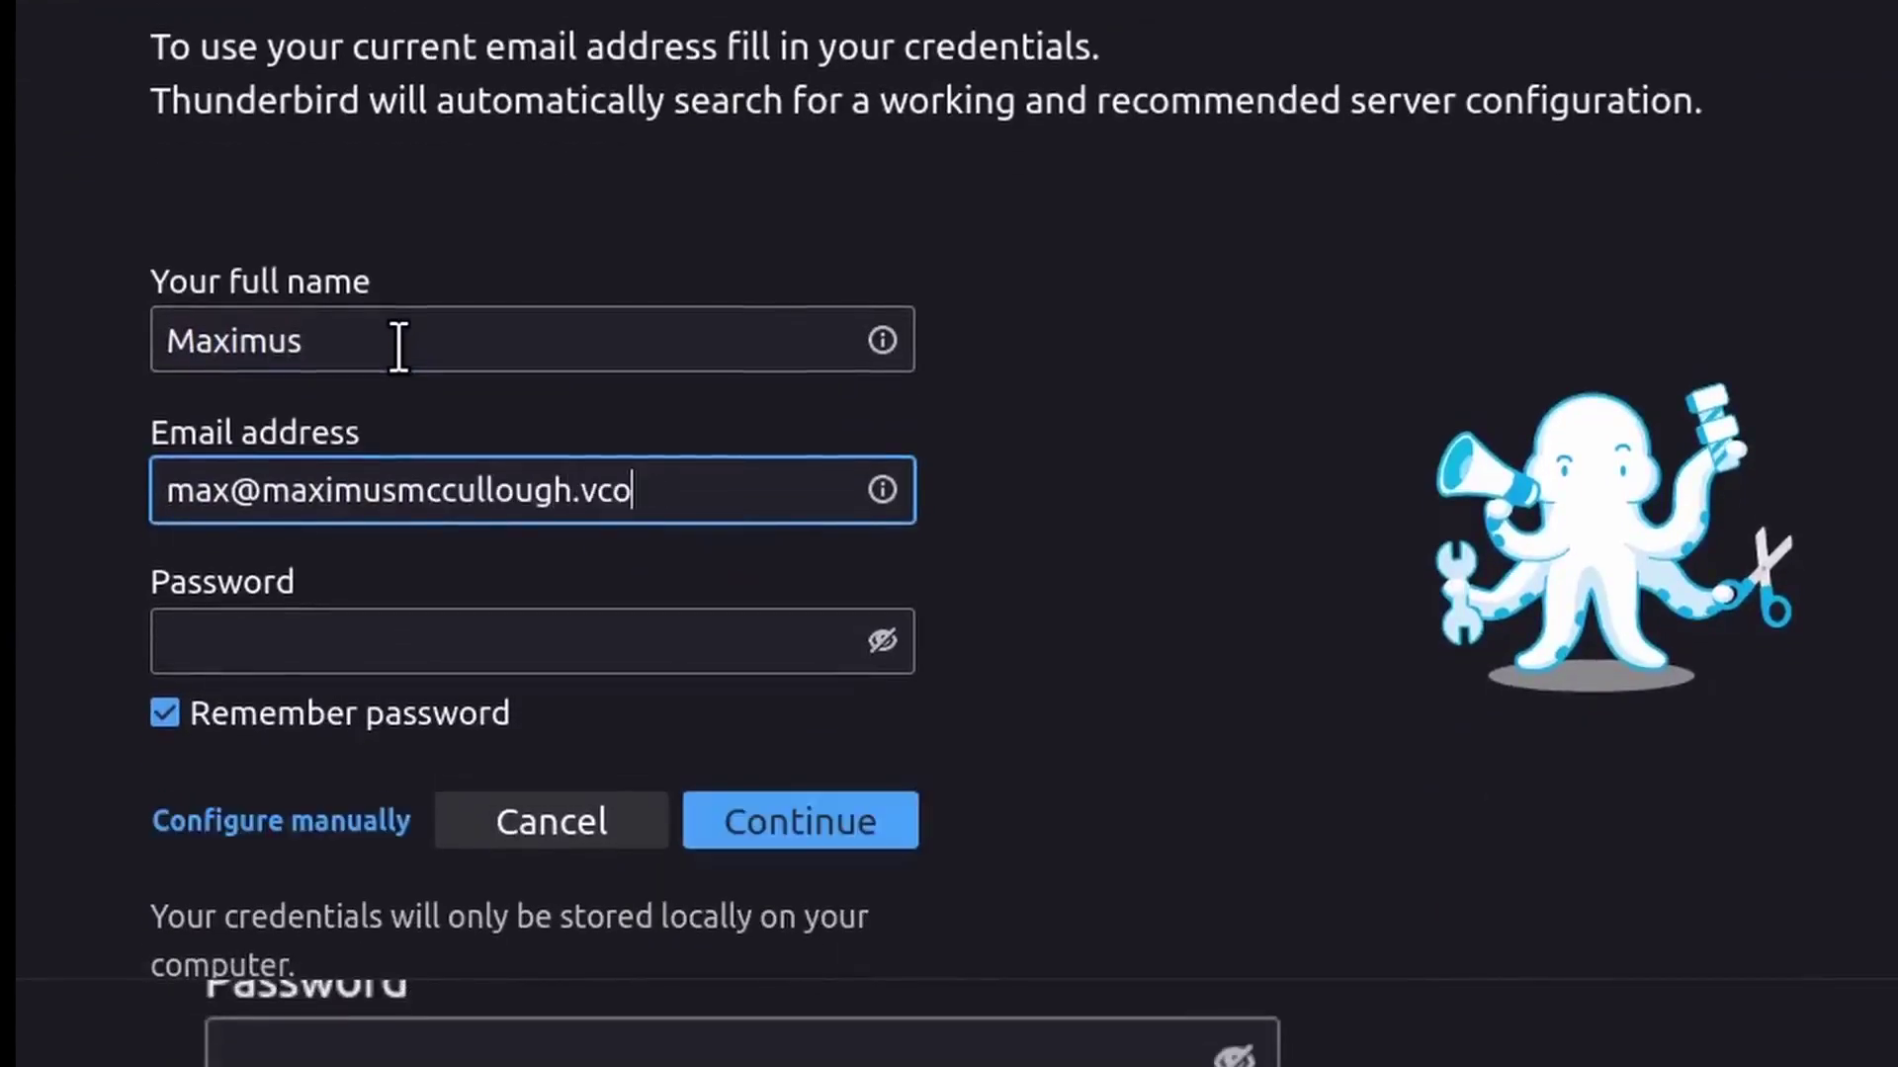
type("com")
key("Tab")
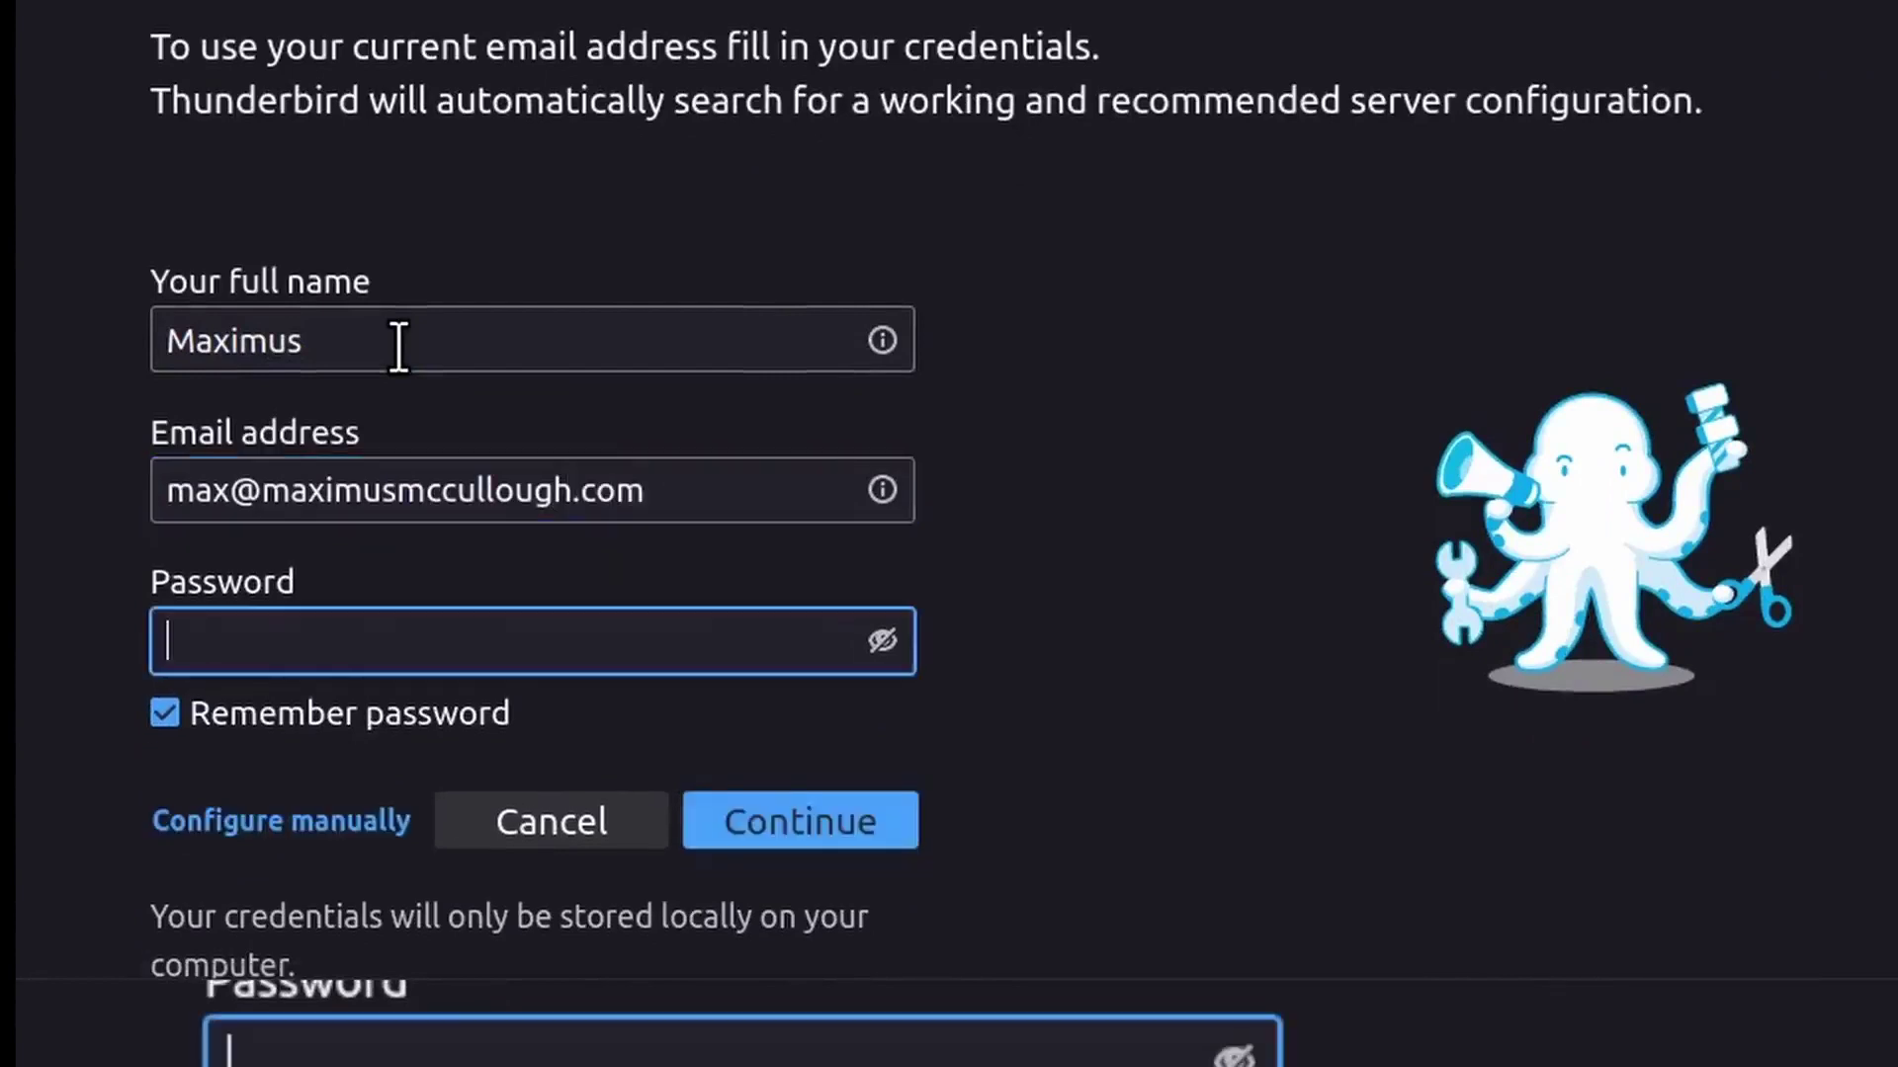
type("••••••••••••")
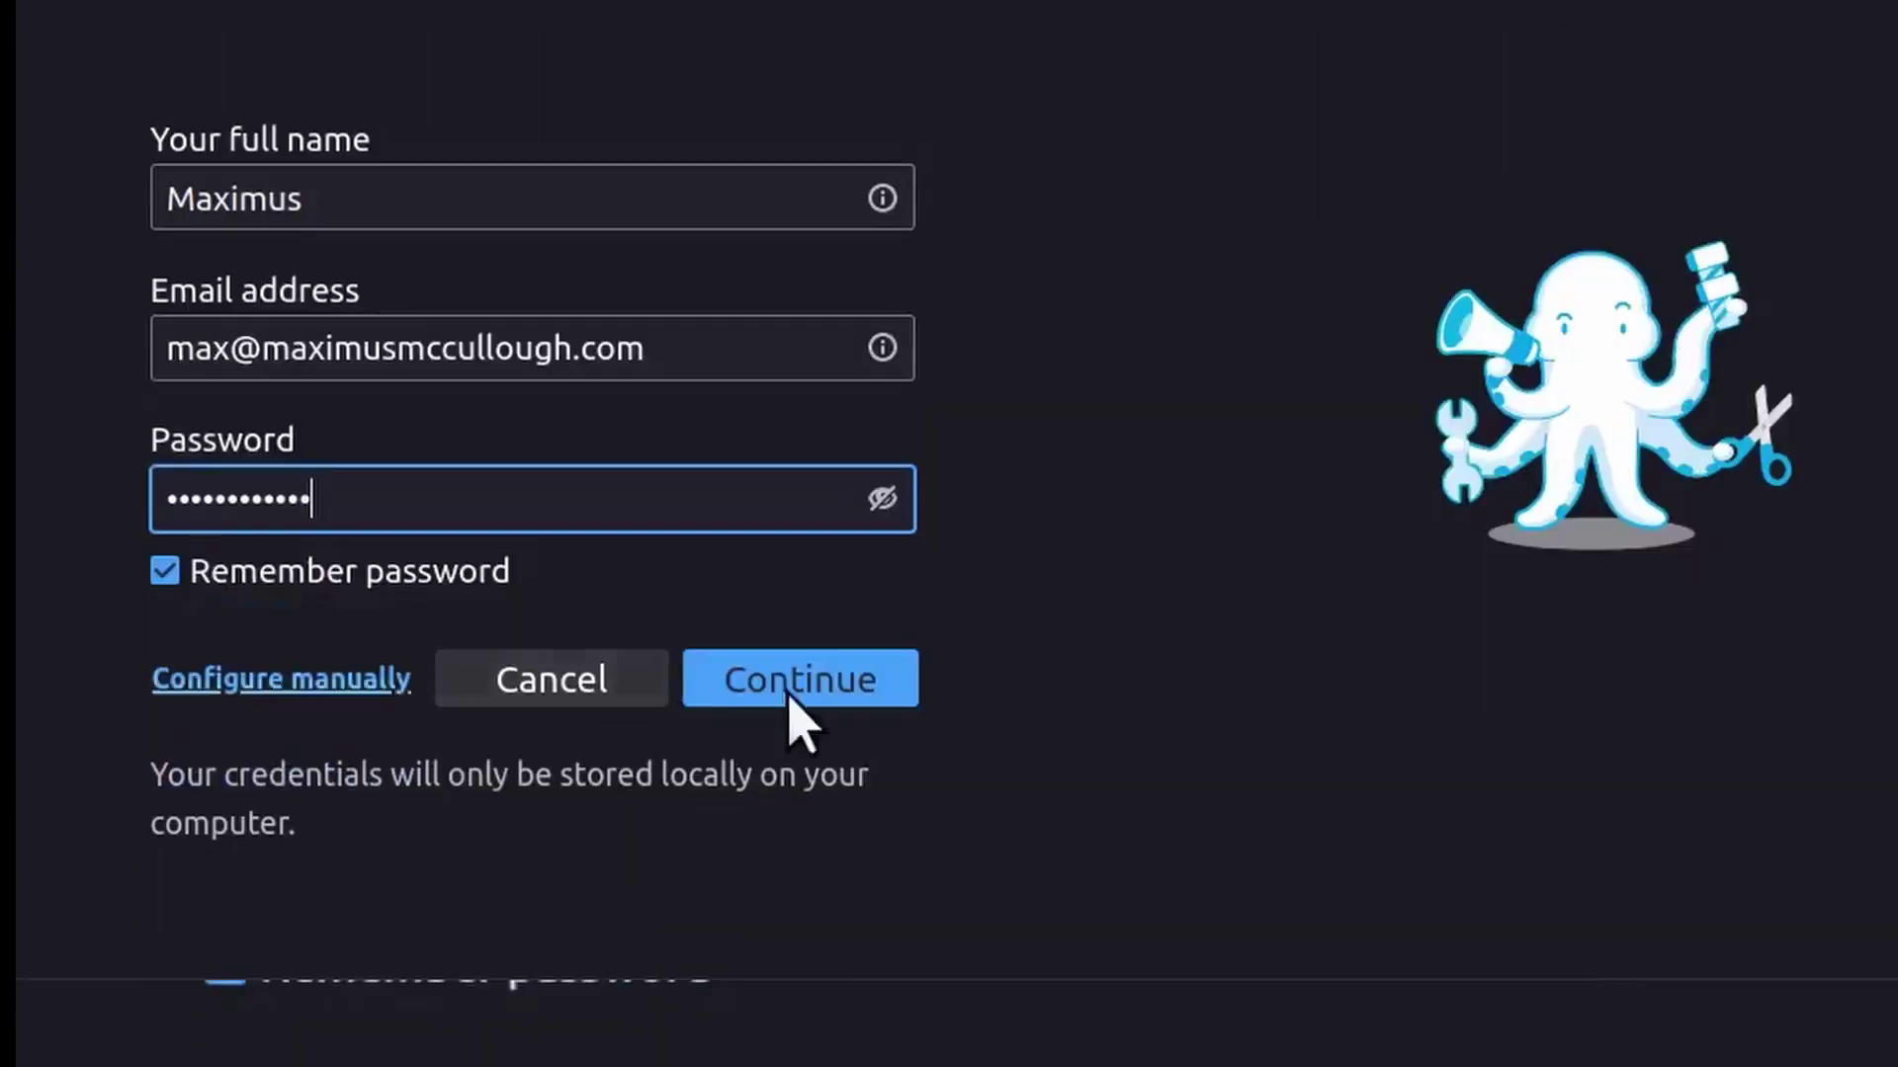
Look up the custom domain's server settings and accept the found IMAP configuration
left_click(855, 688)
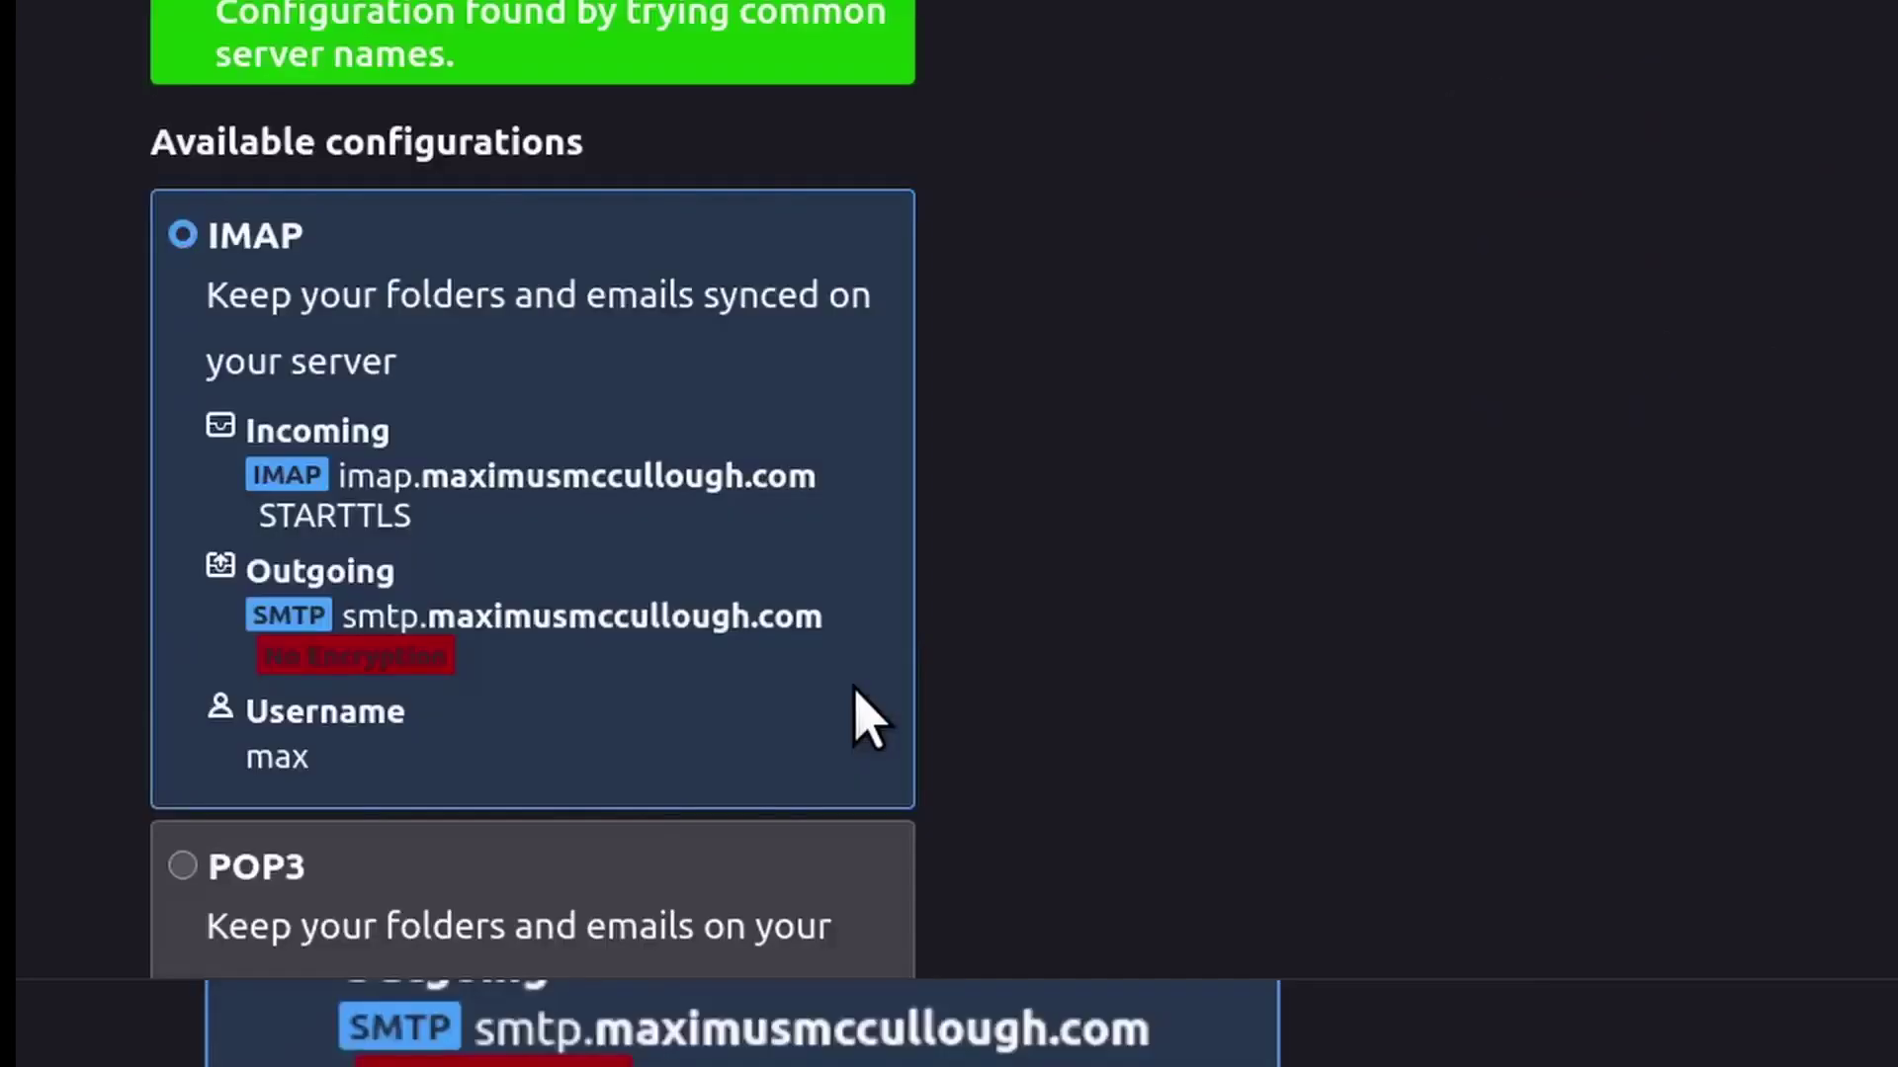
scroll(686, 457, "up", 10)
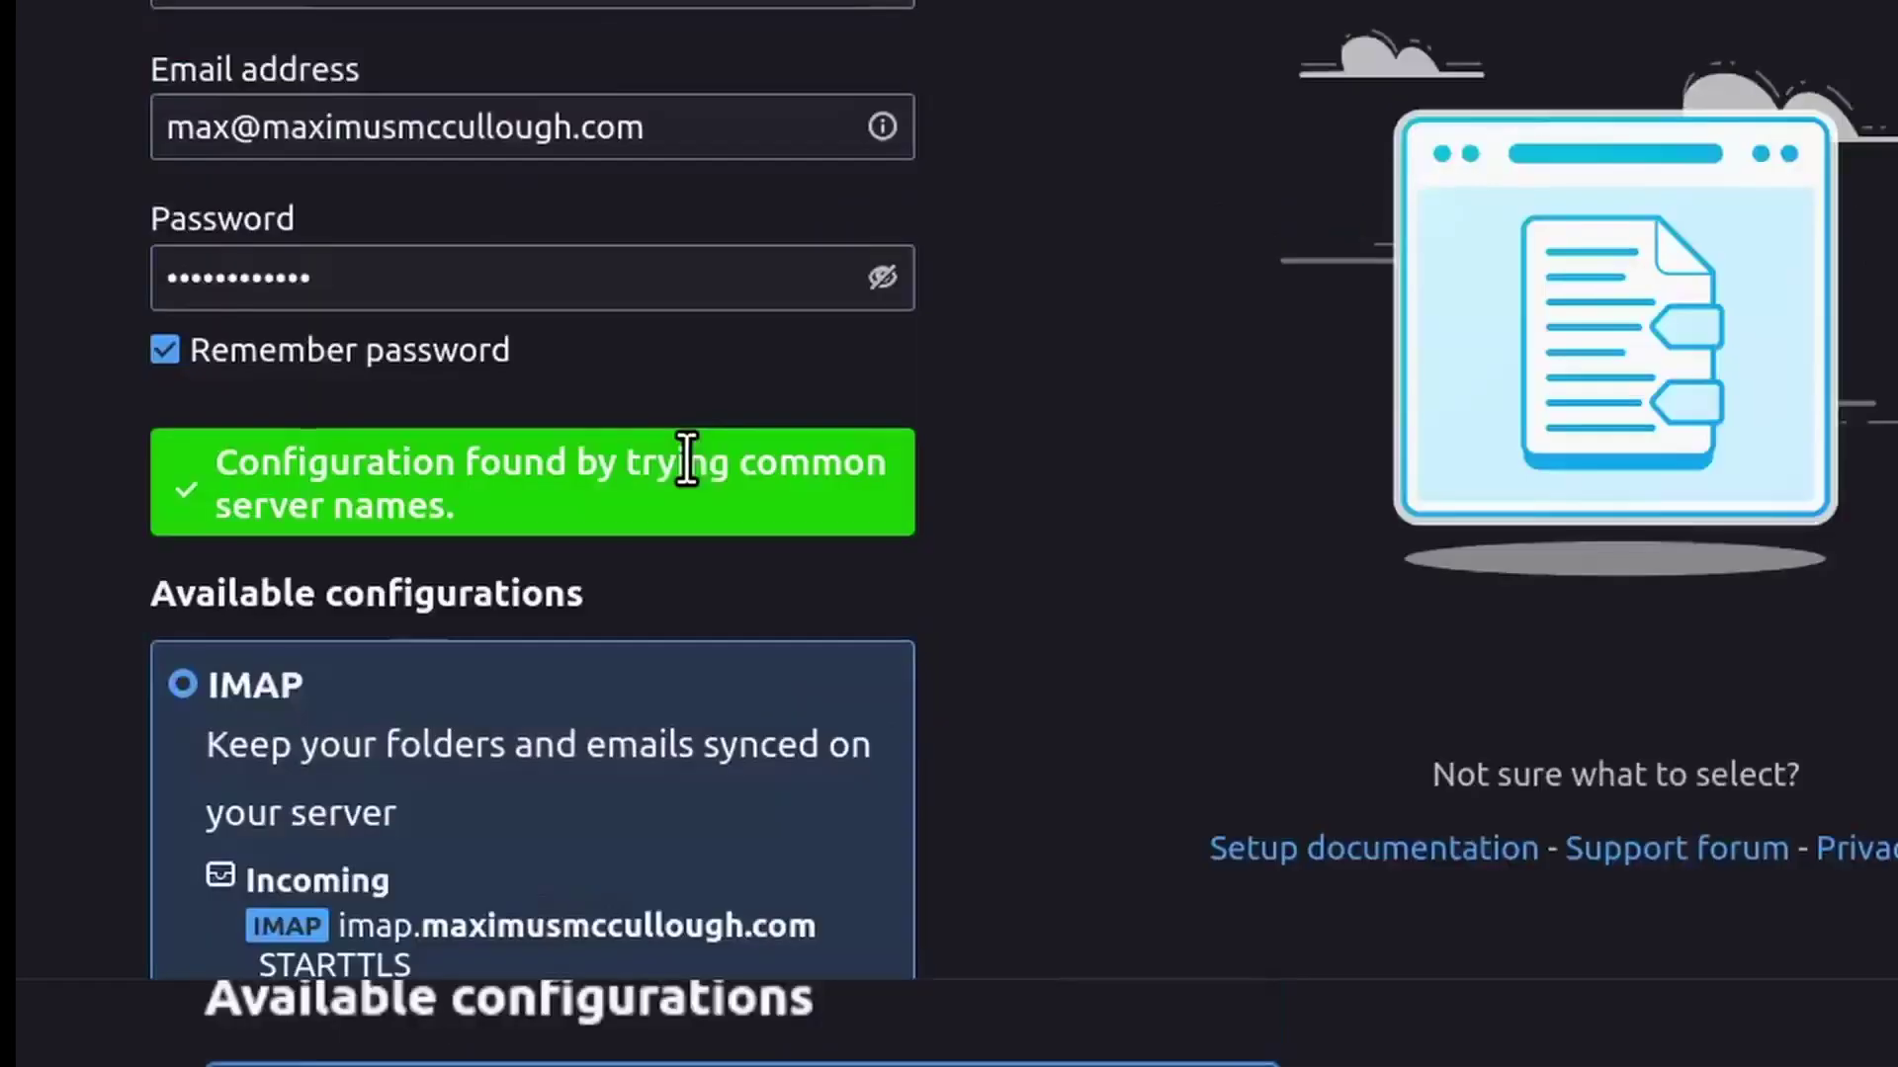
scroll(652, 514, "down", 5)
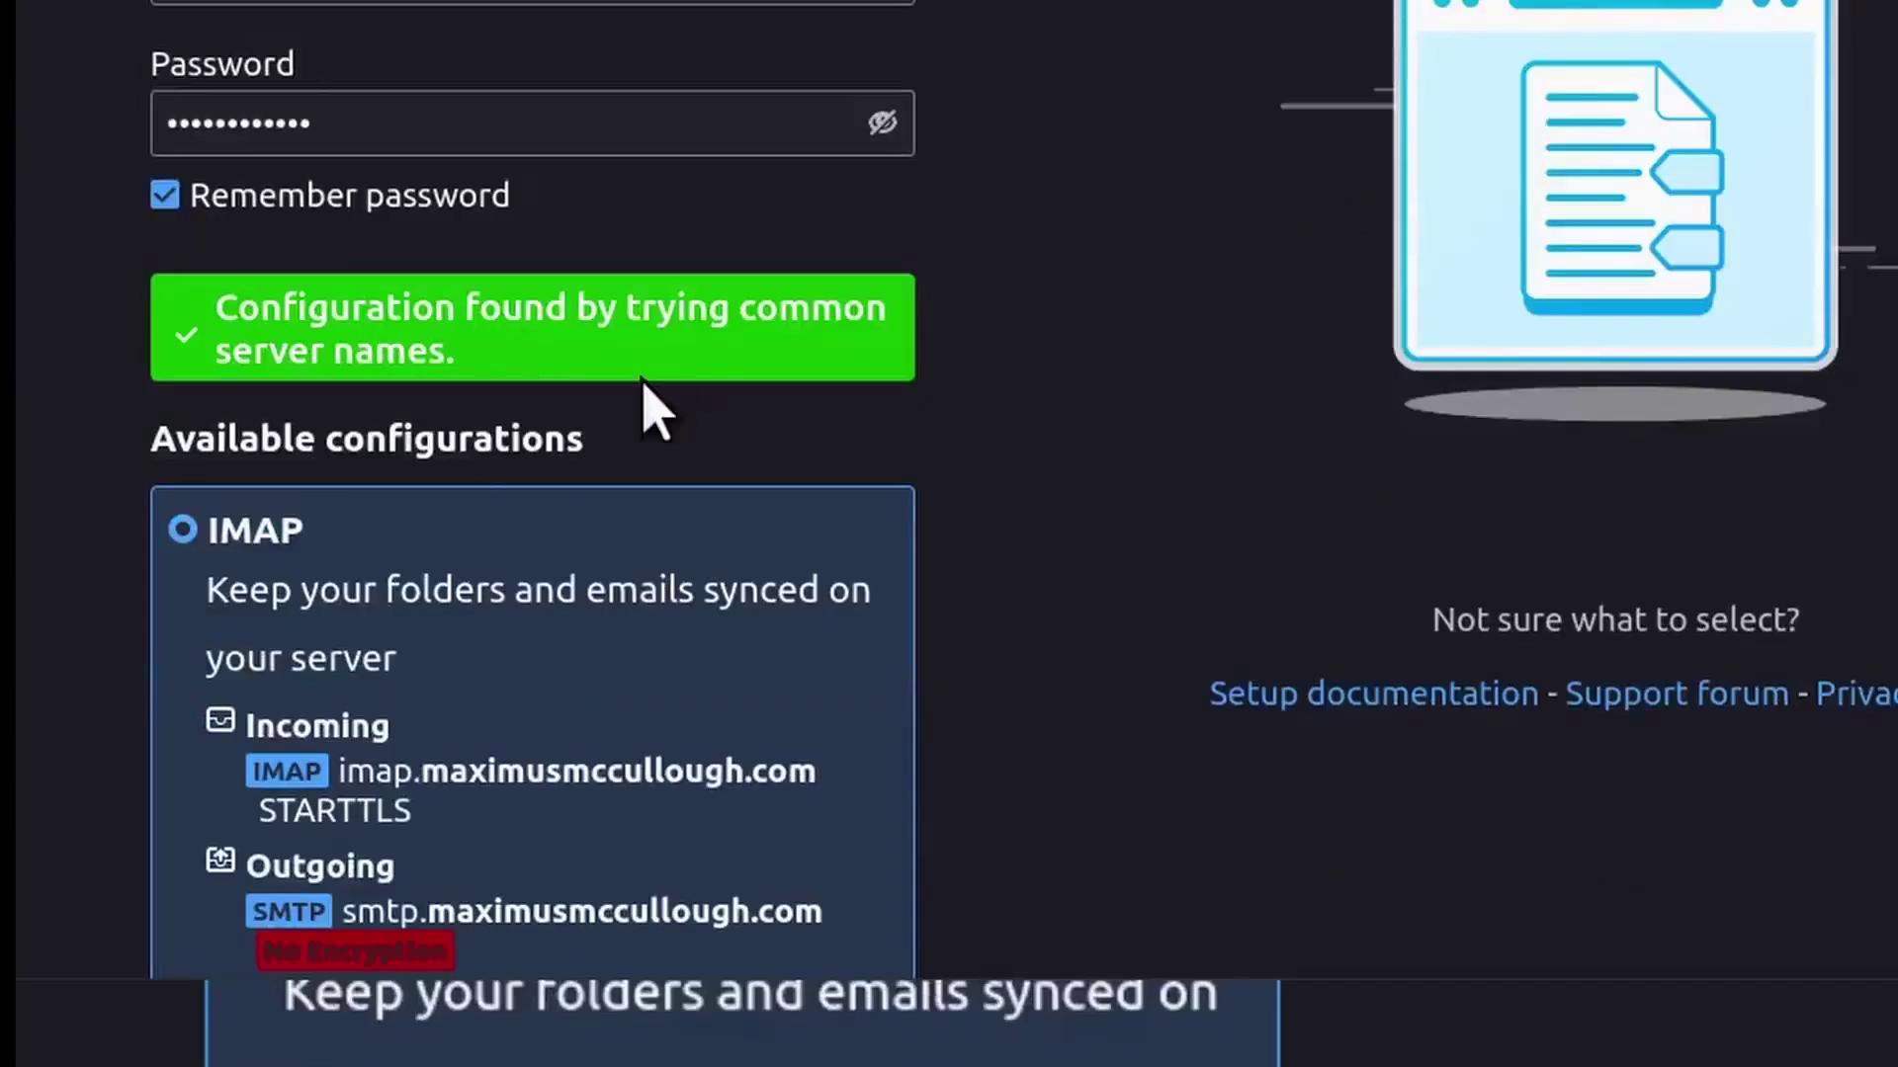
scroll(590, 533, "down", 5)
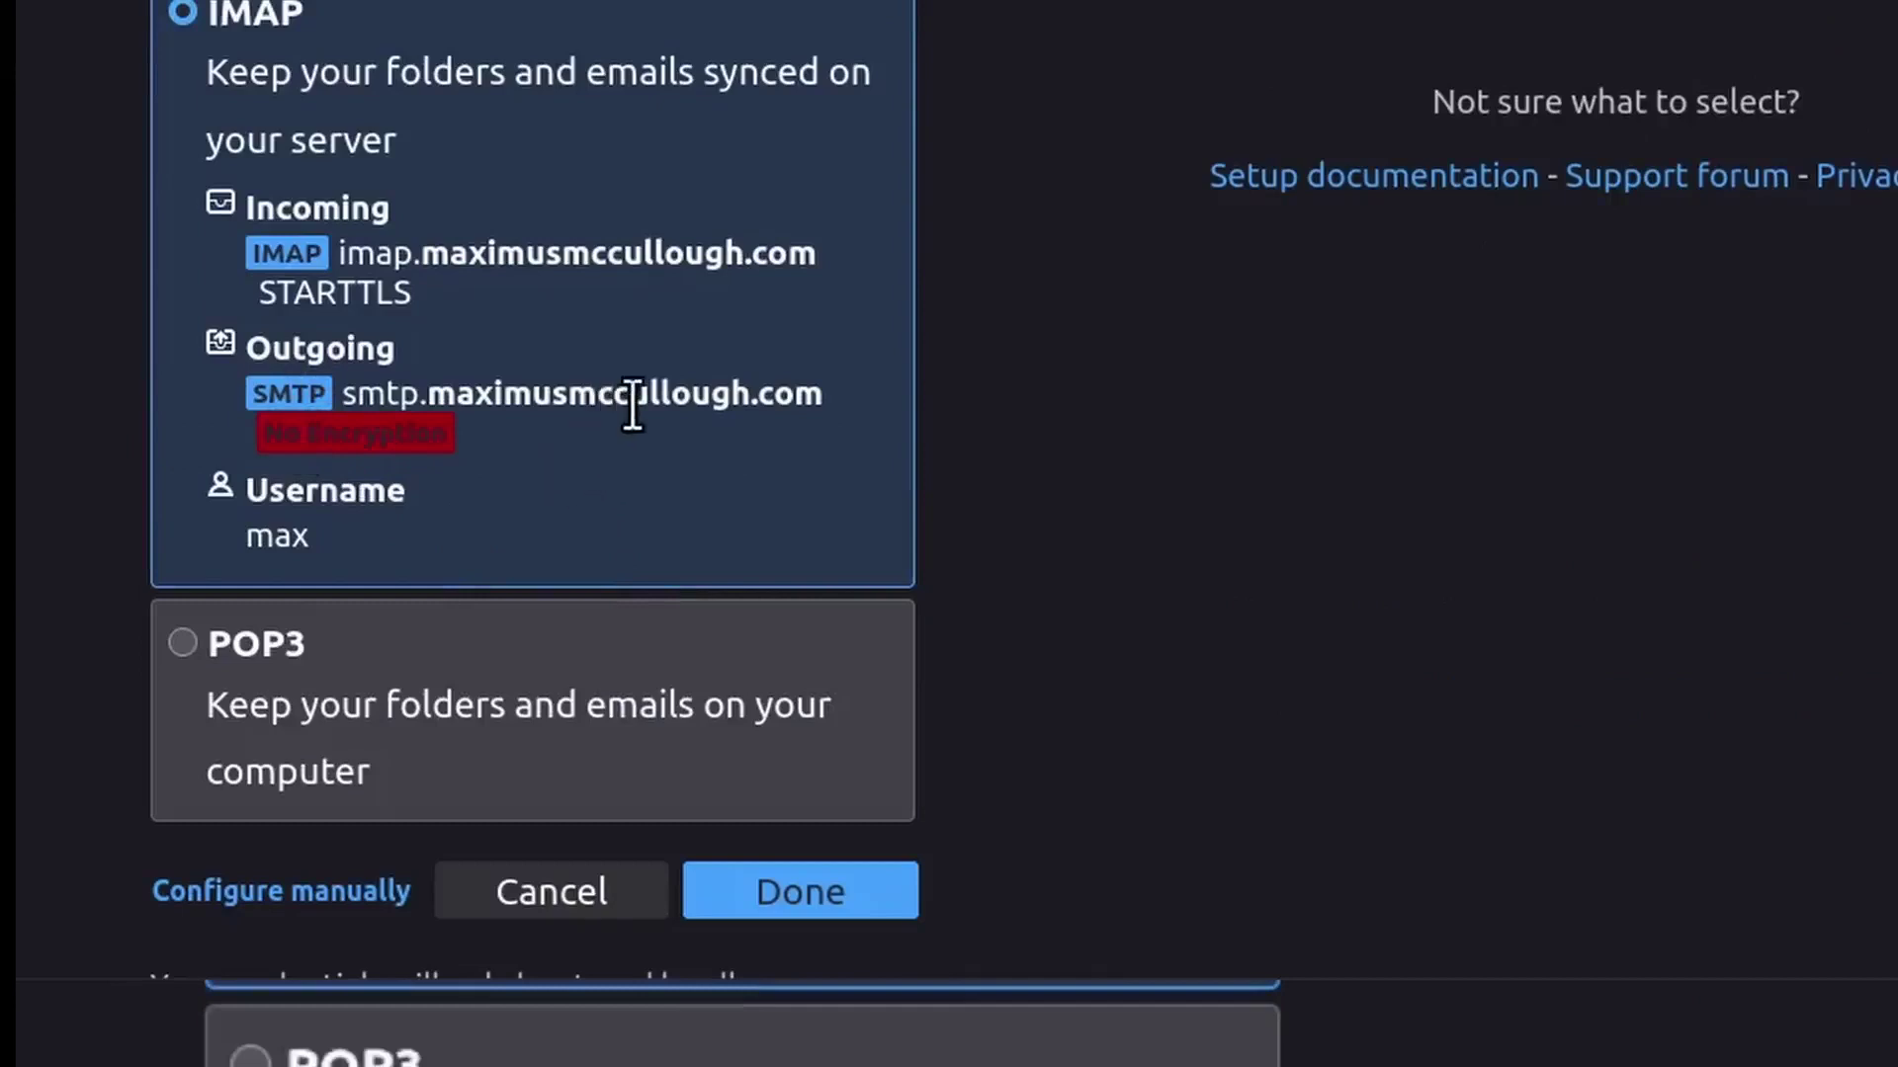
scroll(539, 396, "down", 2)
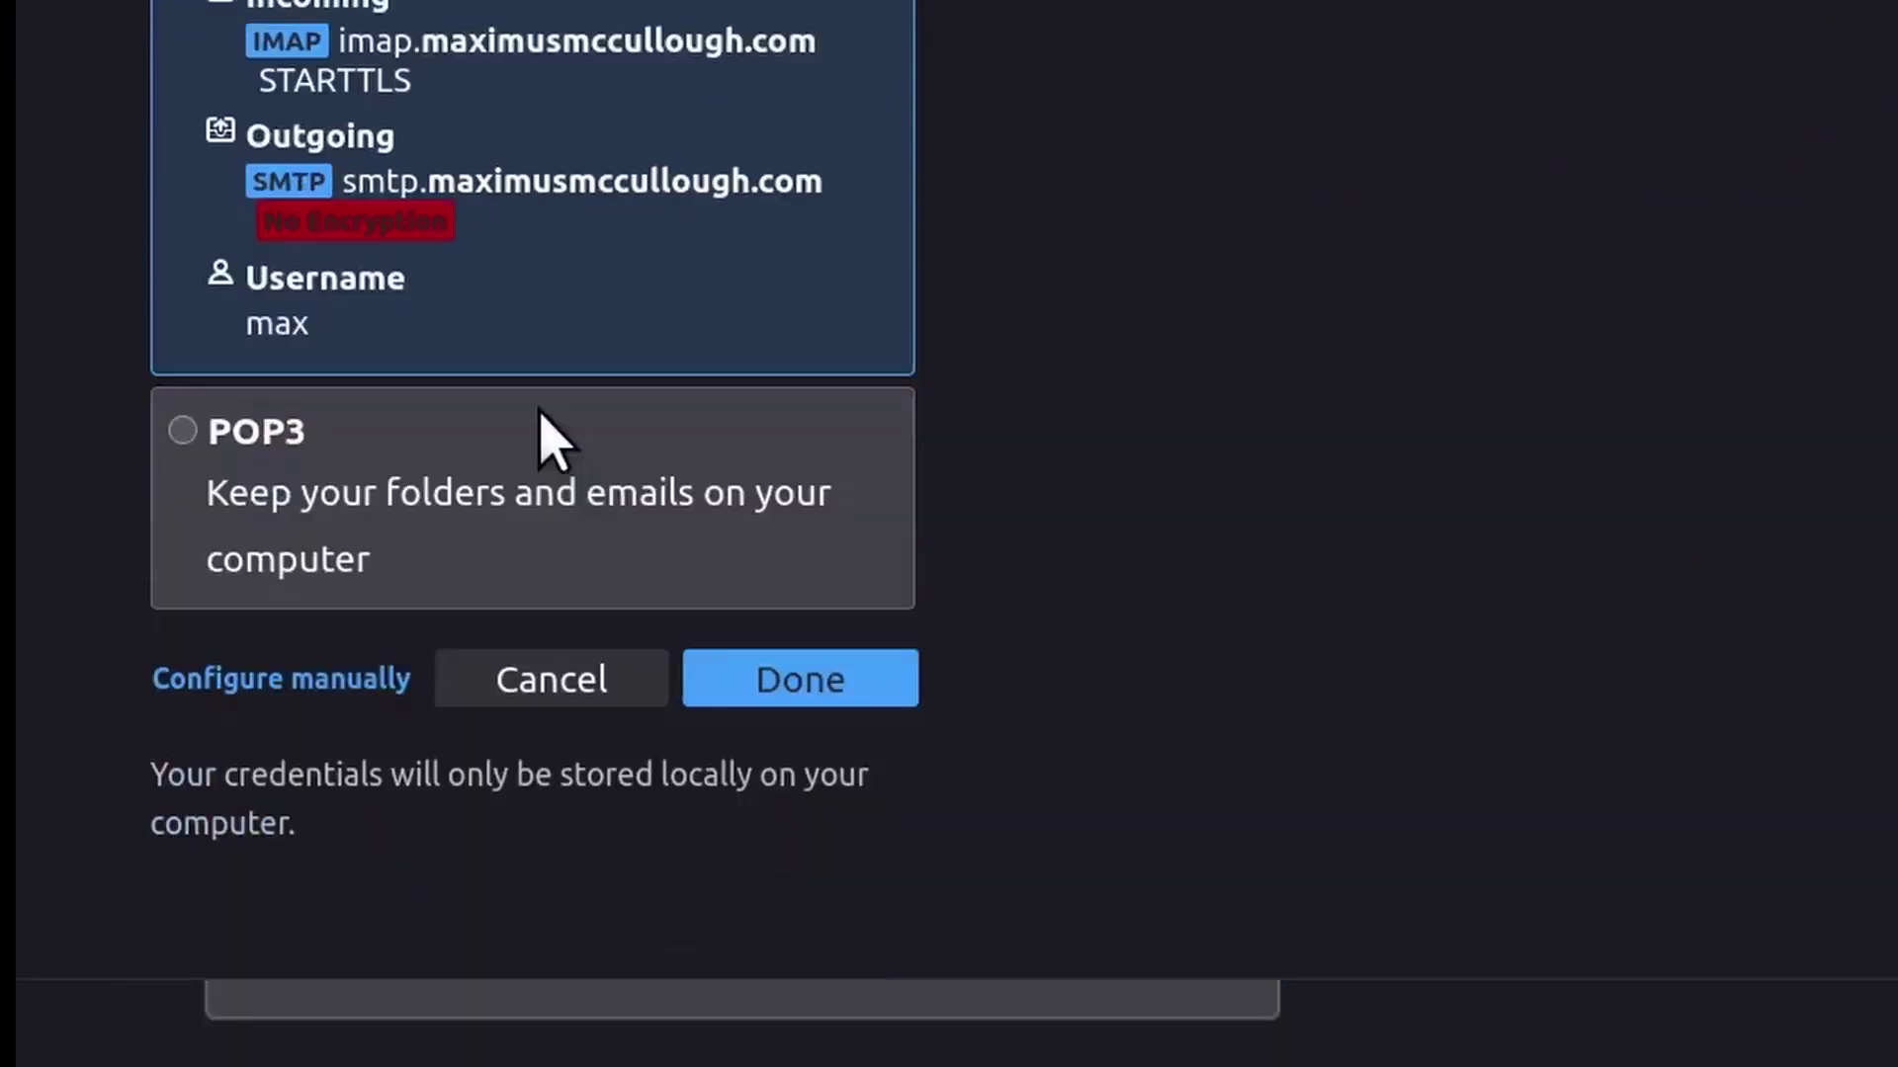
left_click(828, 692)
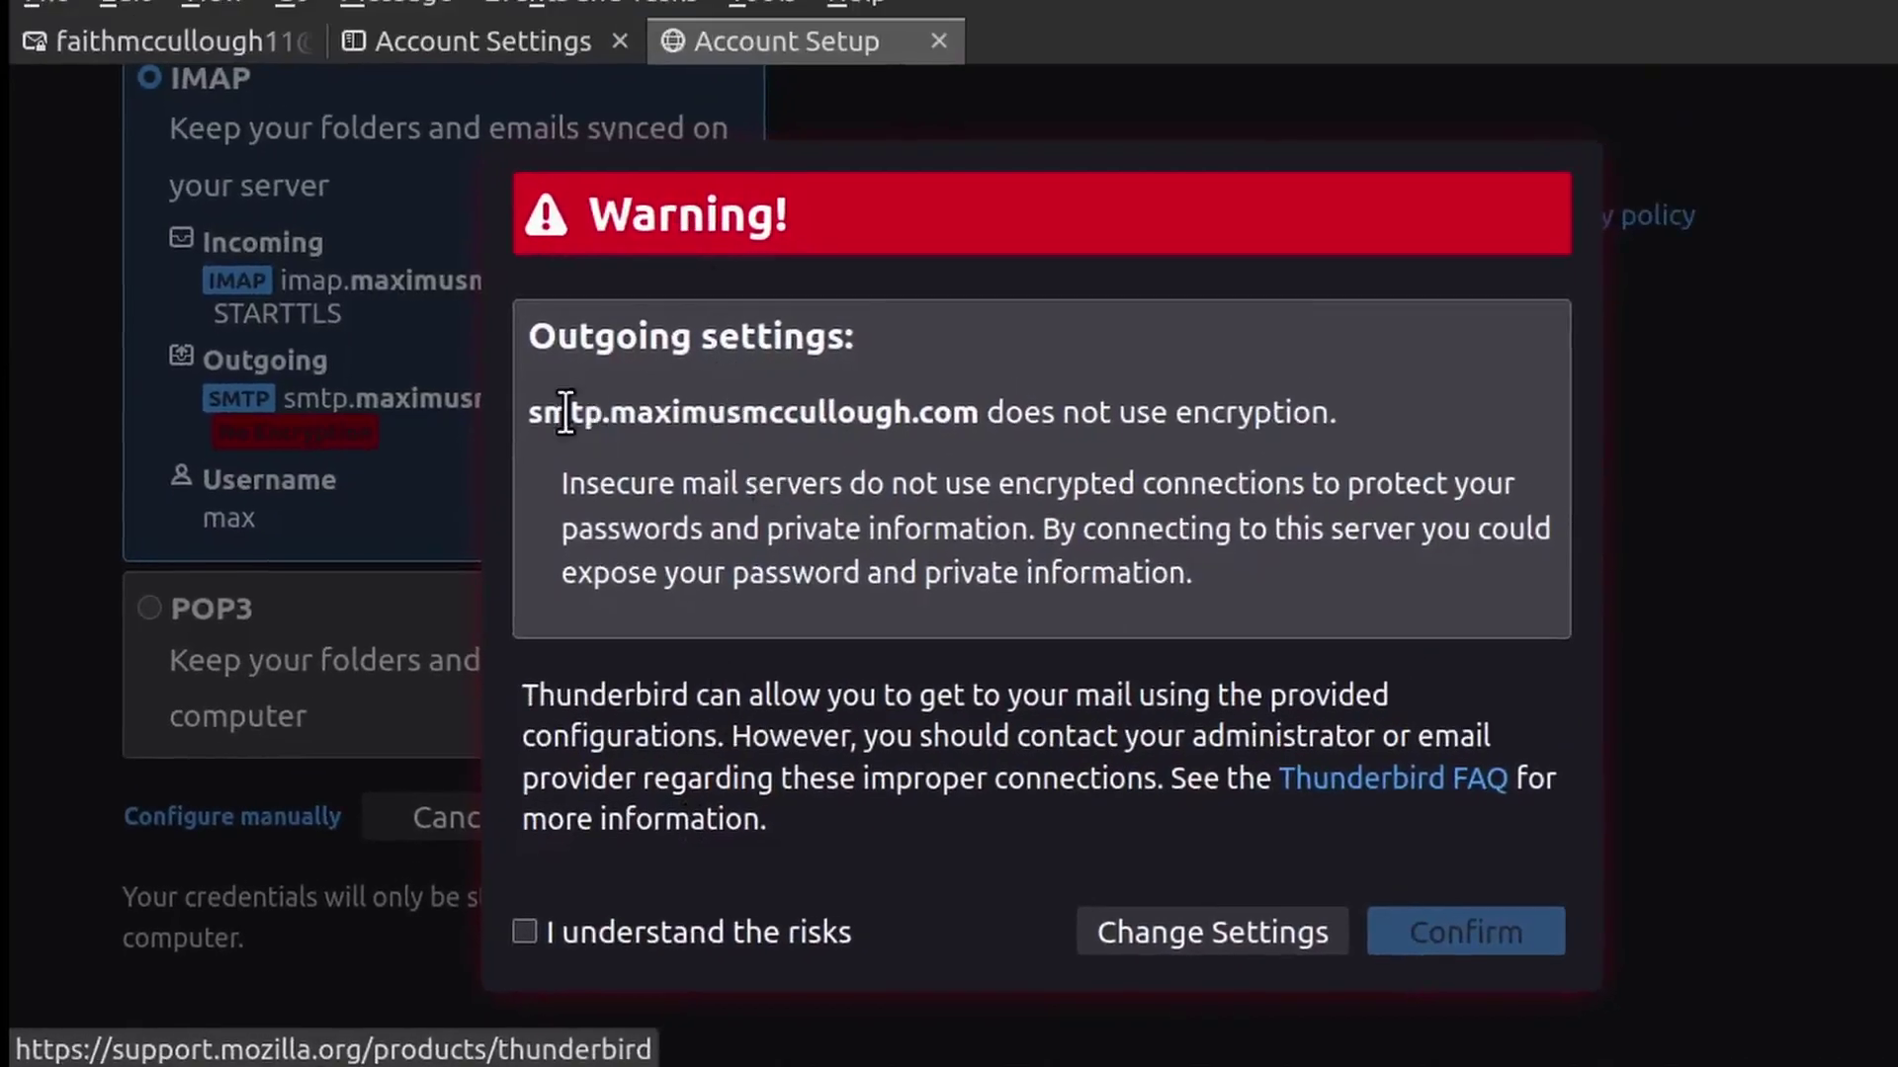
Acknowledge the unencrypted outgoing-server warning with 'I understand the risks' and confirm
left_click_drag(571, 411, 1331, 593)
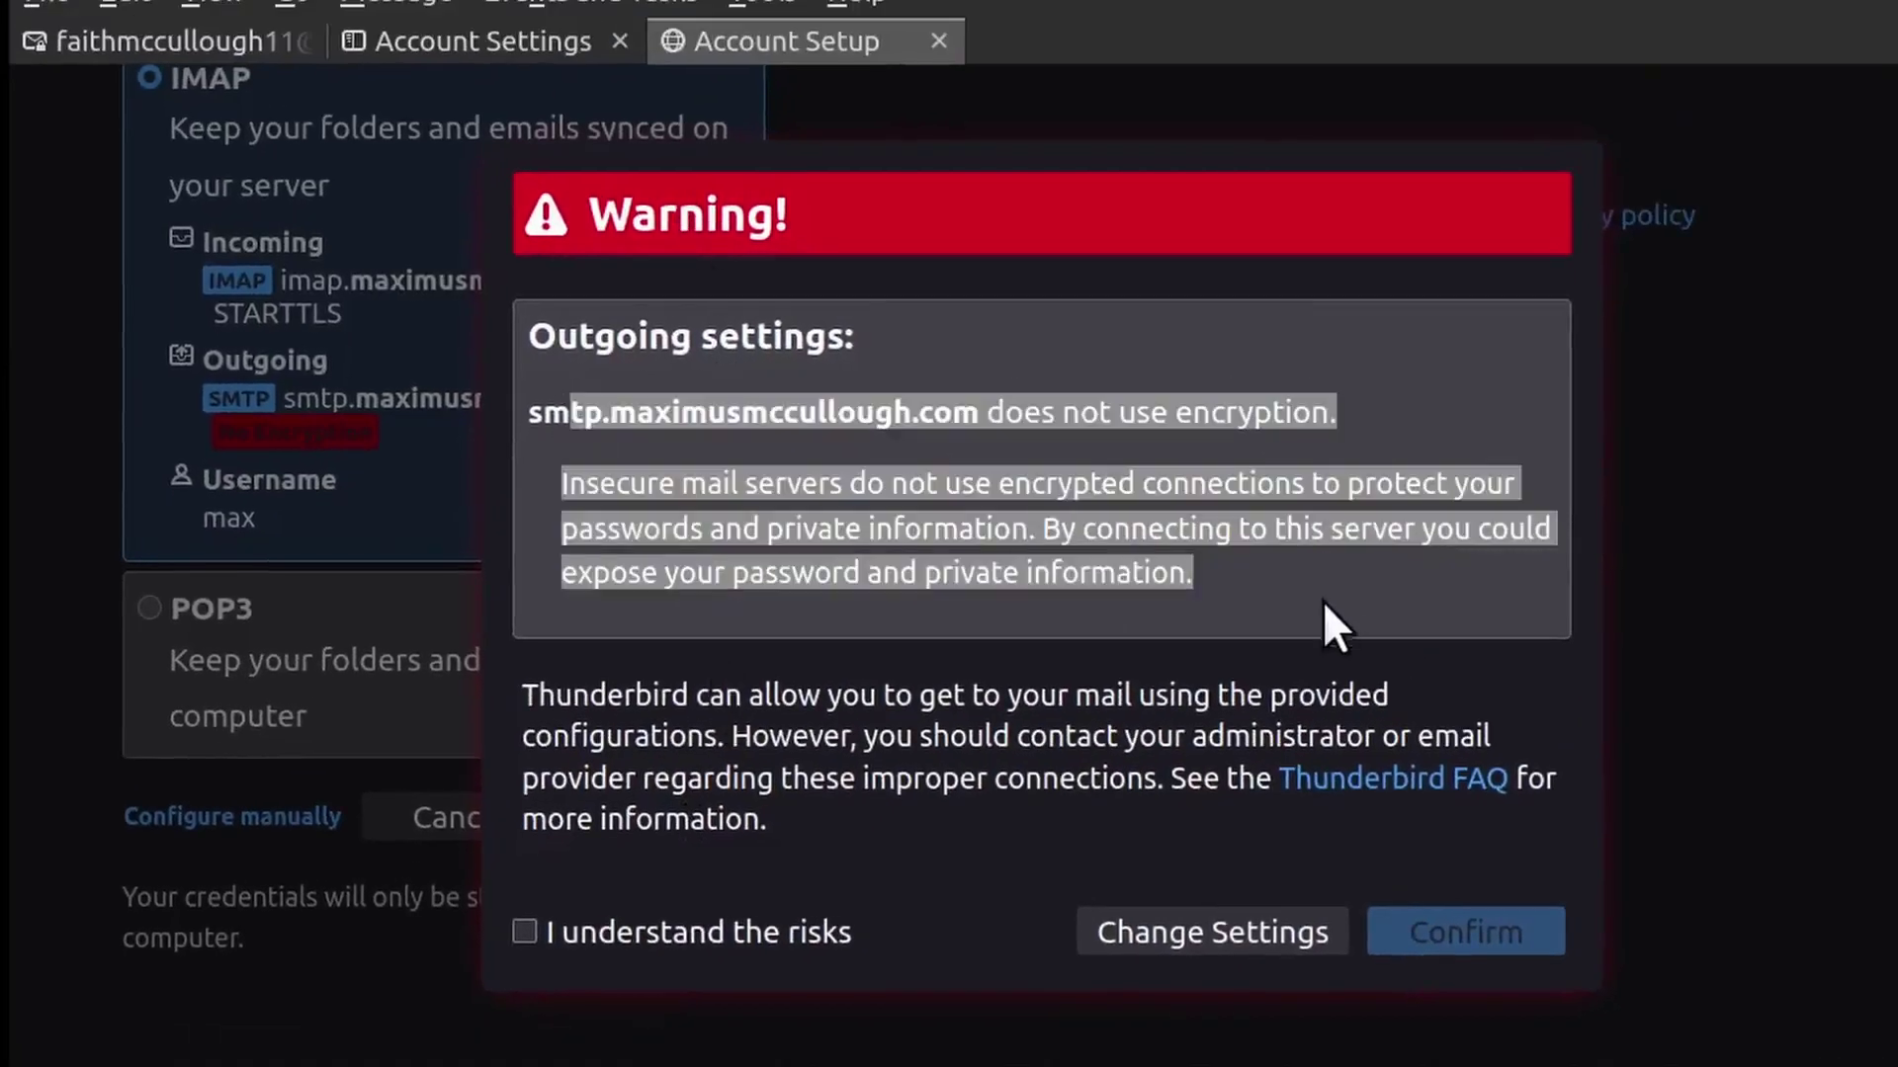
left_click(525, 933)
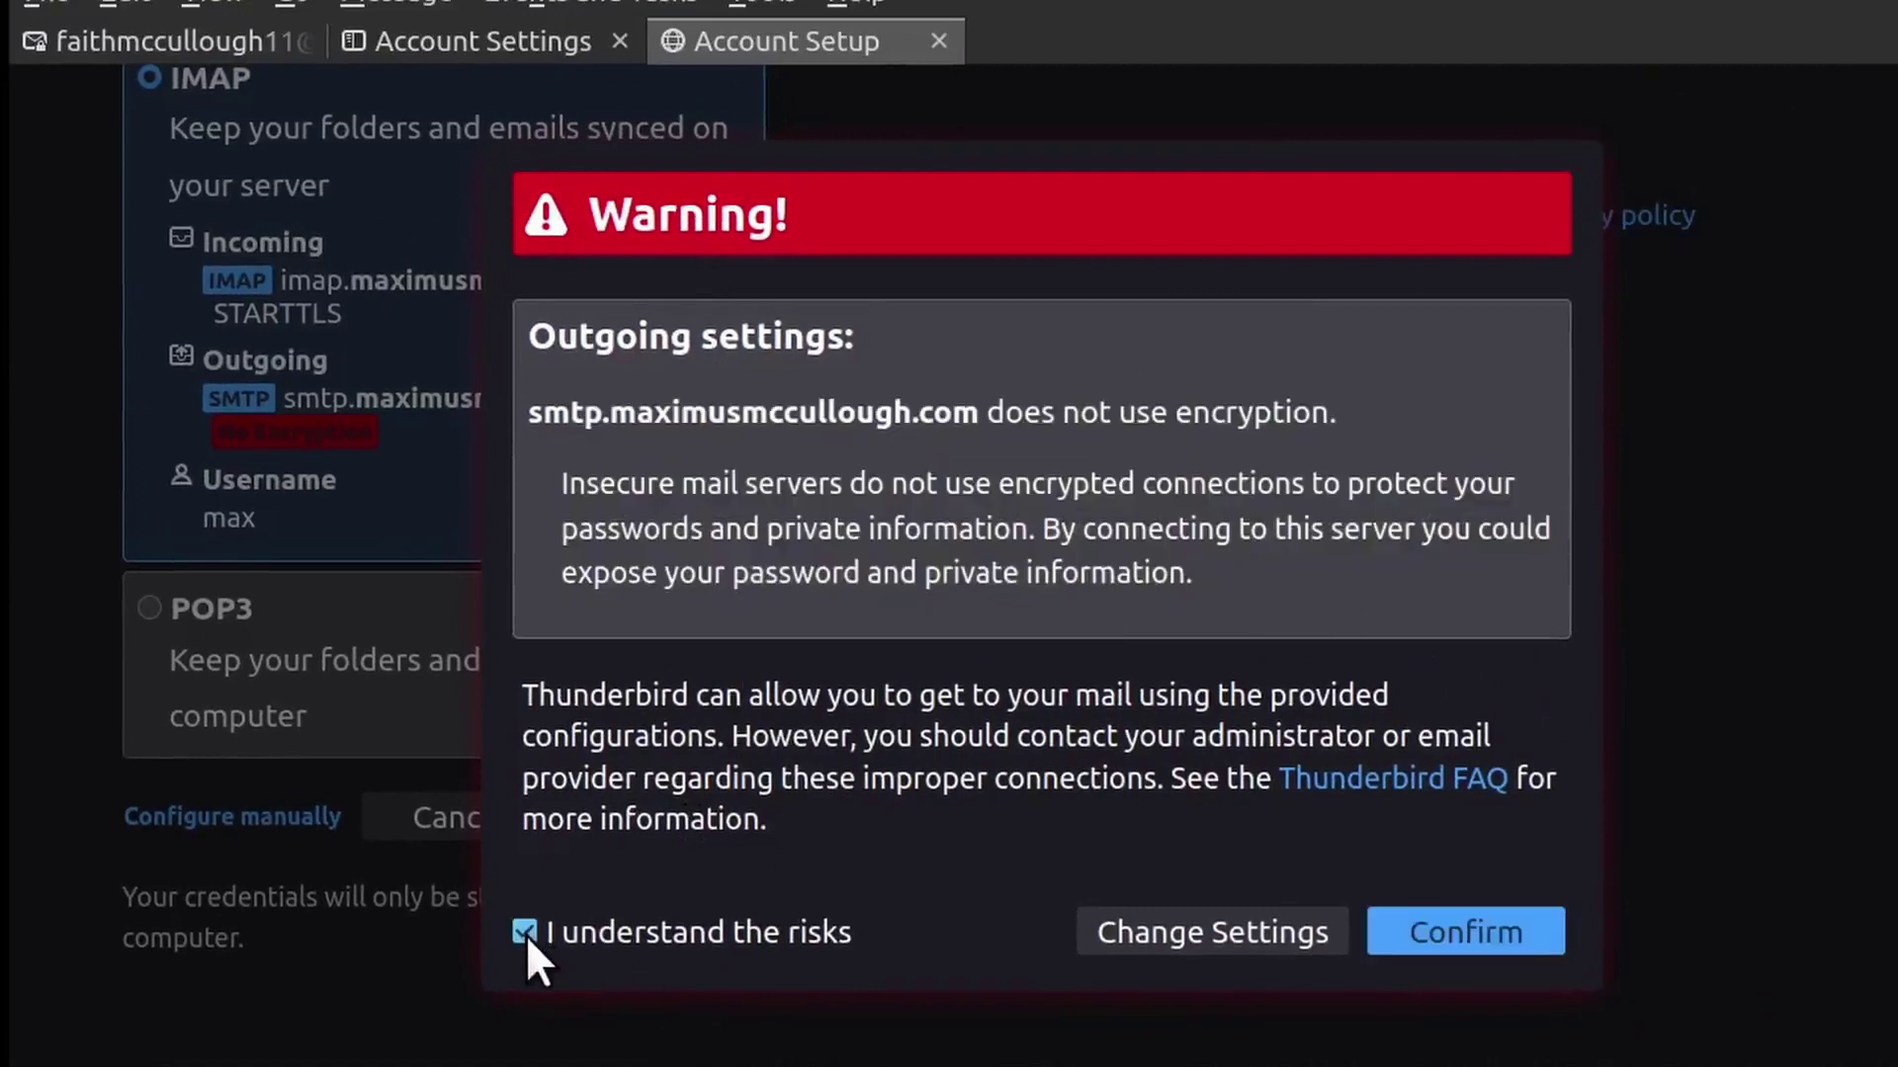
left_click(1487, 932)
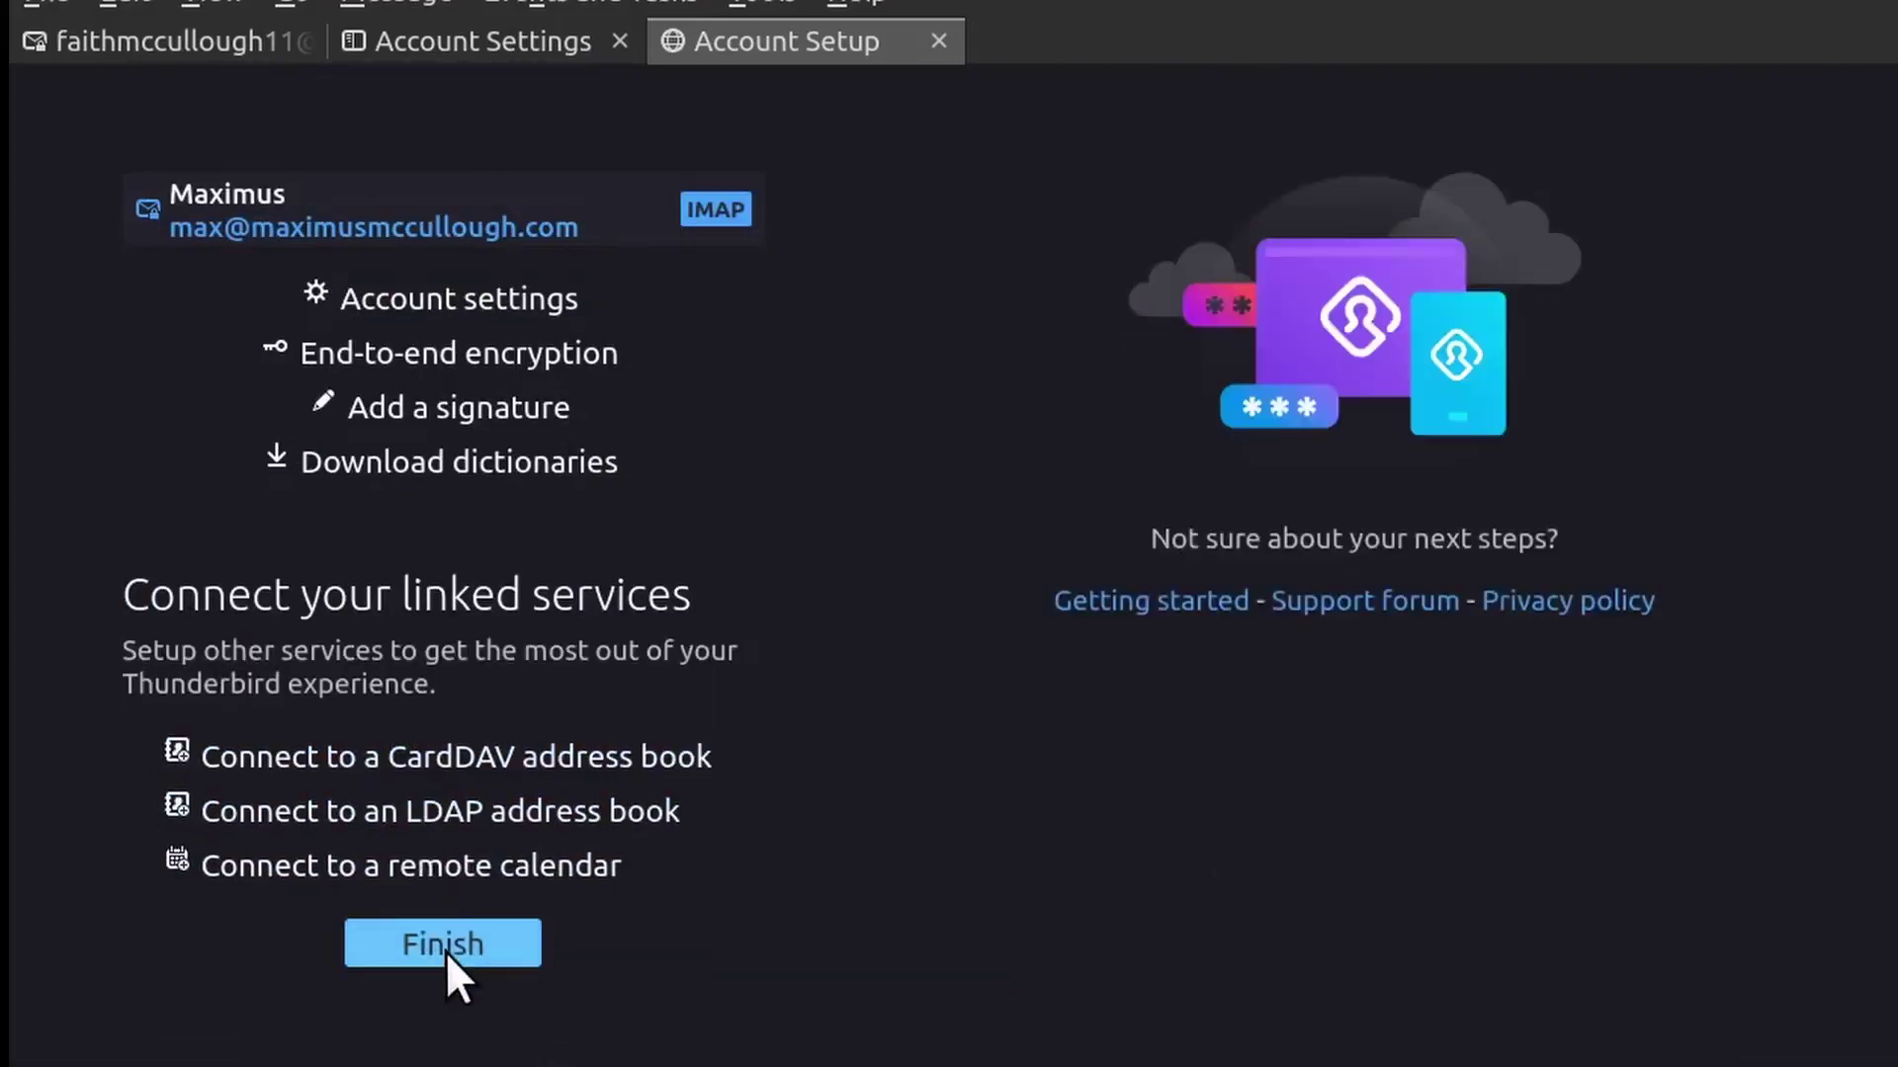
Finish setup, check the new account's Inbox, collapse that account, and select the Gmail account
left_click(447, 952)
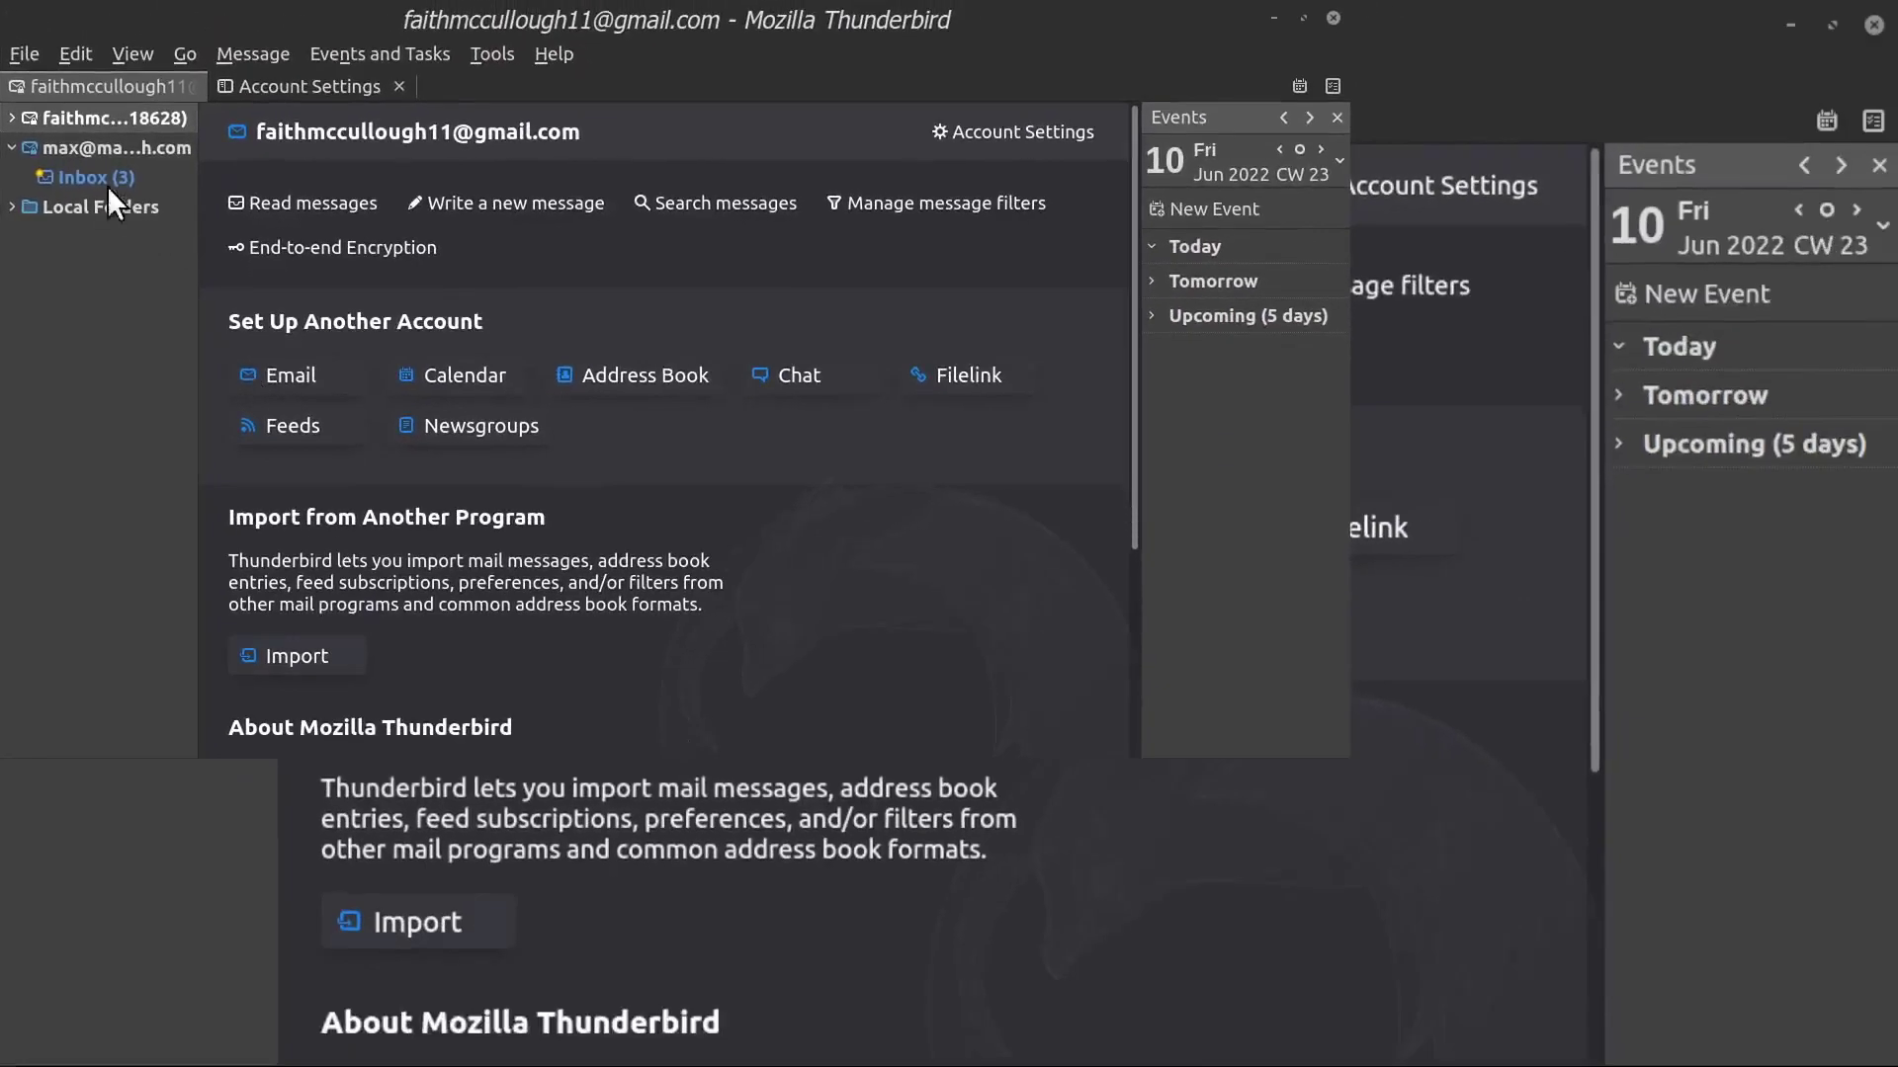
left_click(103, 180)
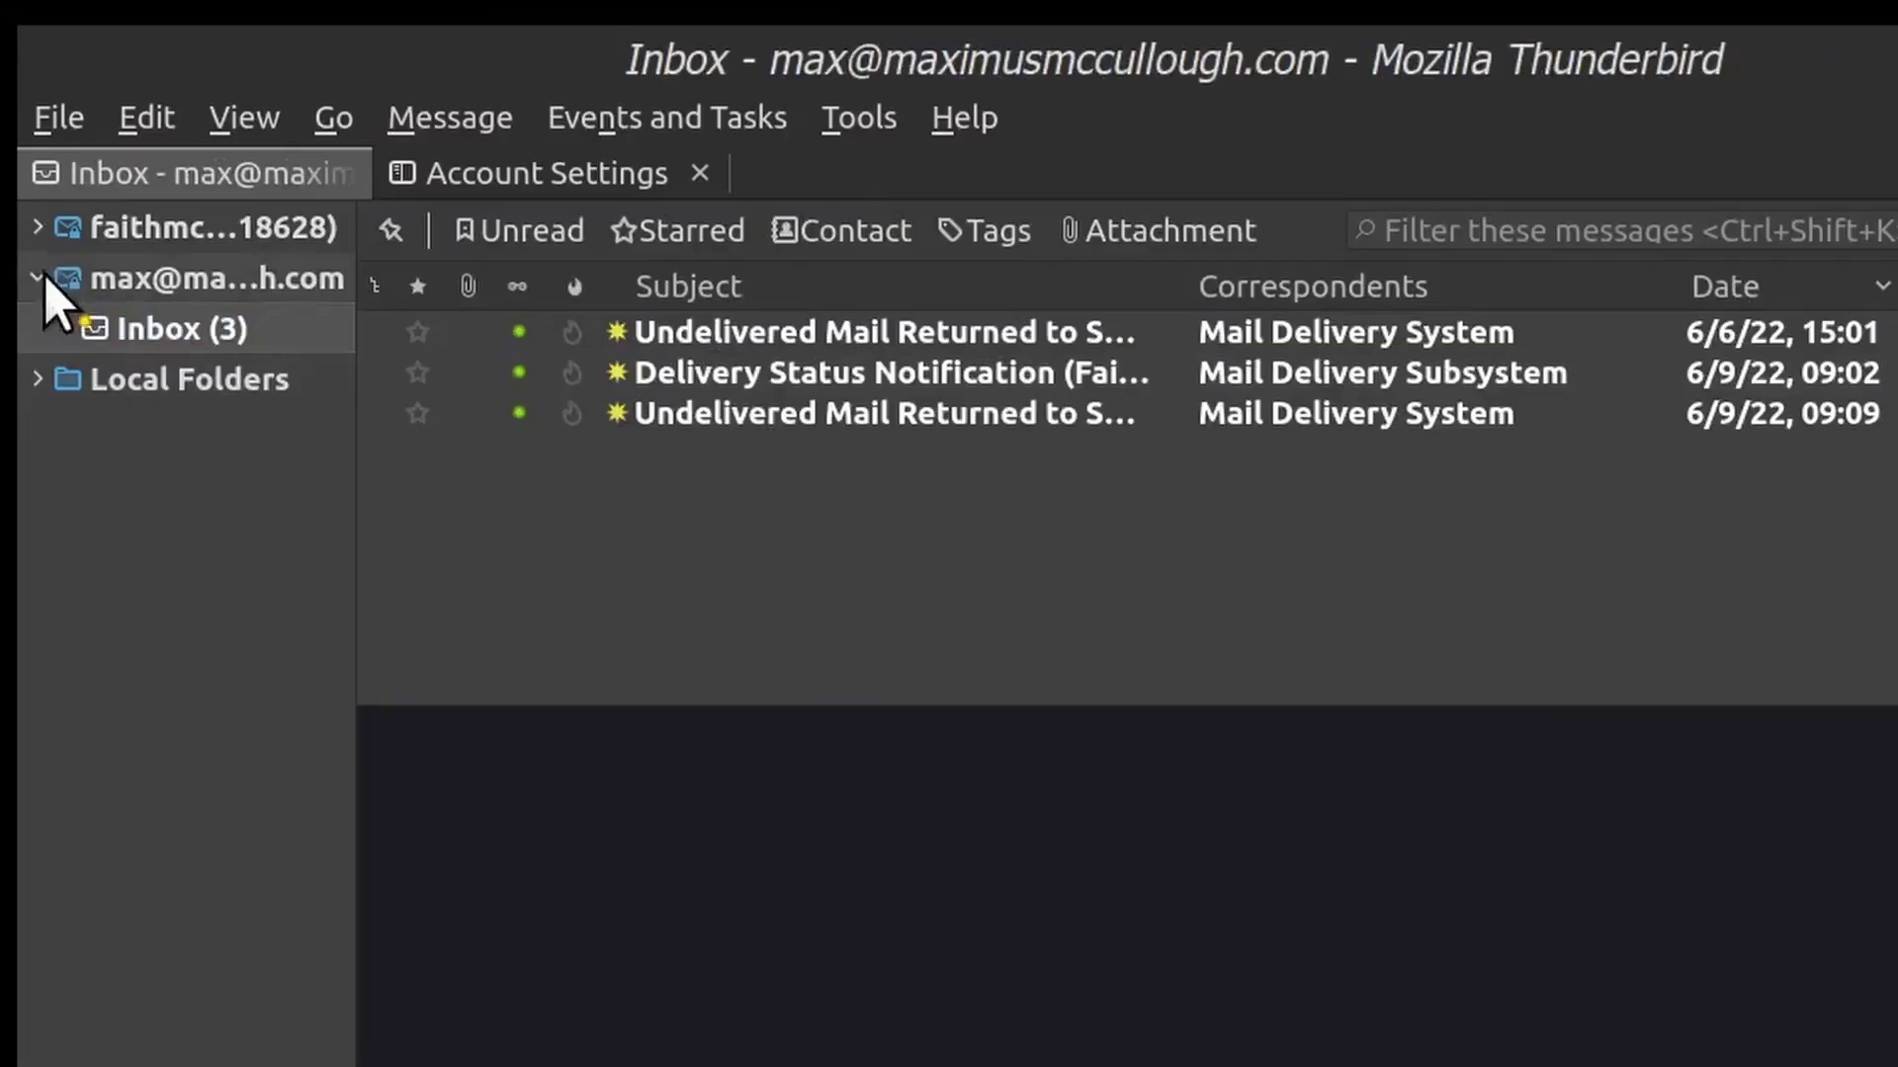
left_click(25, 213)
left_click(99, 235)
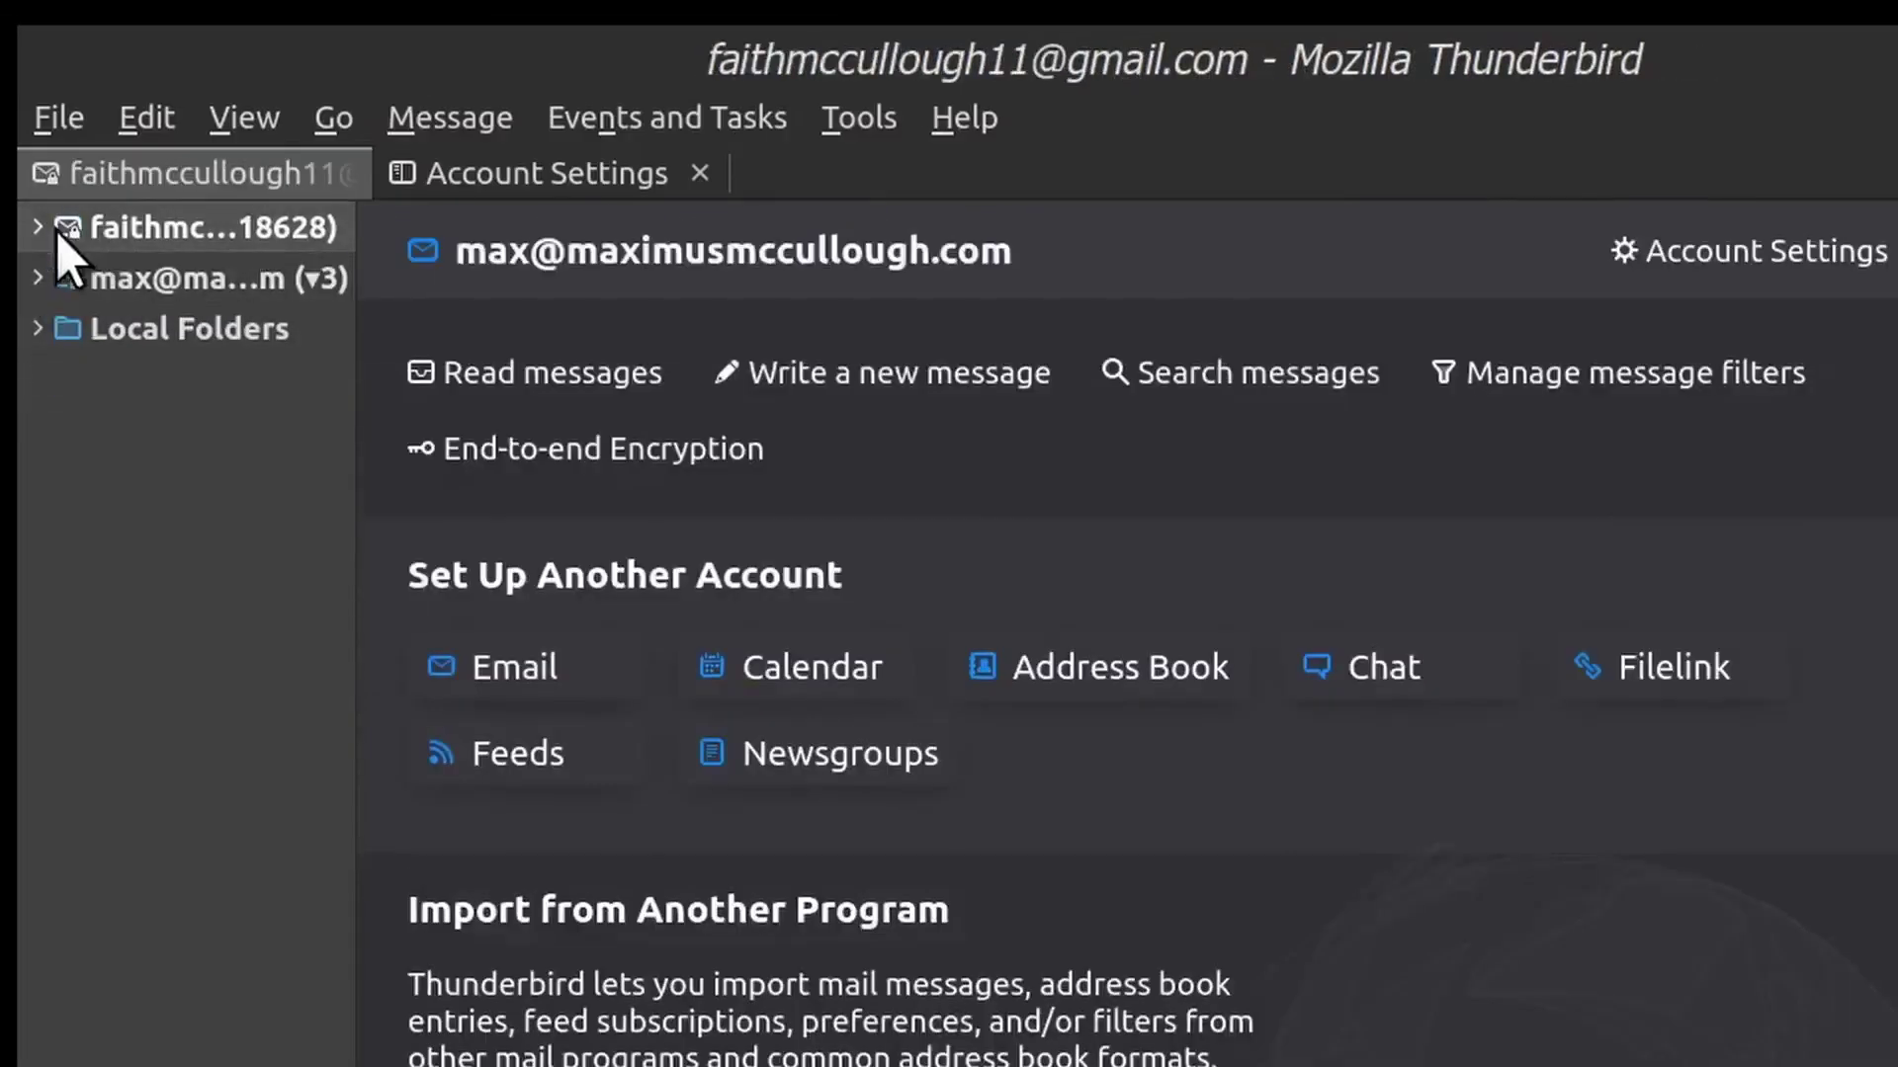